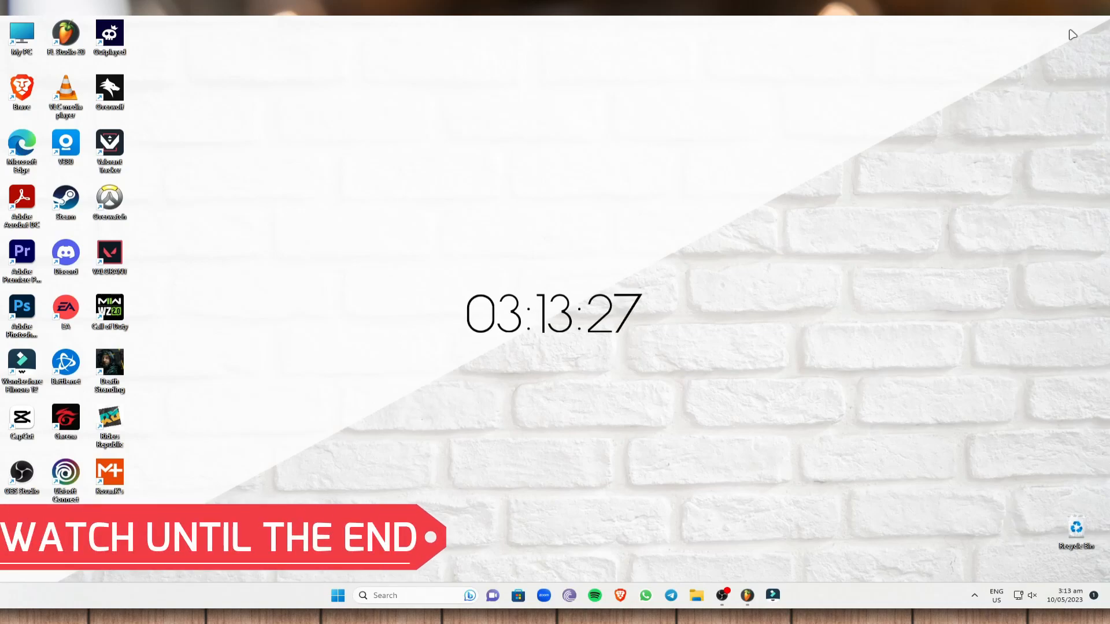
- Switch to Brave, search the web for "riddle videos for tiktok" and open the "What can you catch, but not throw?" TikTok video
left_click(620, 595)
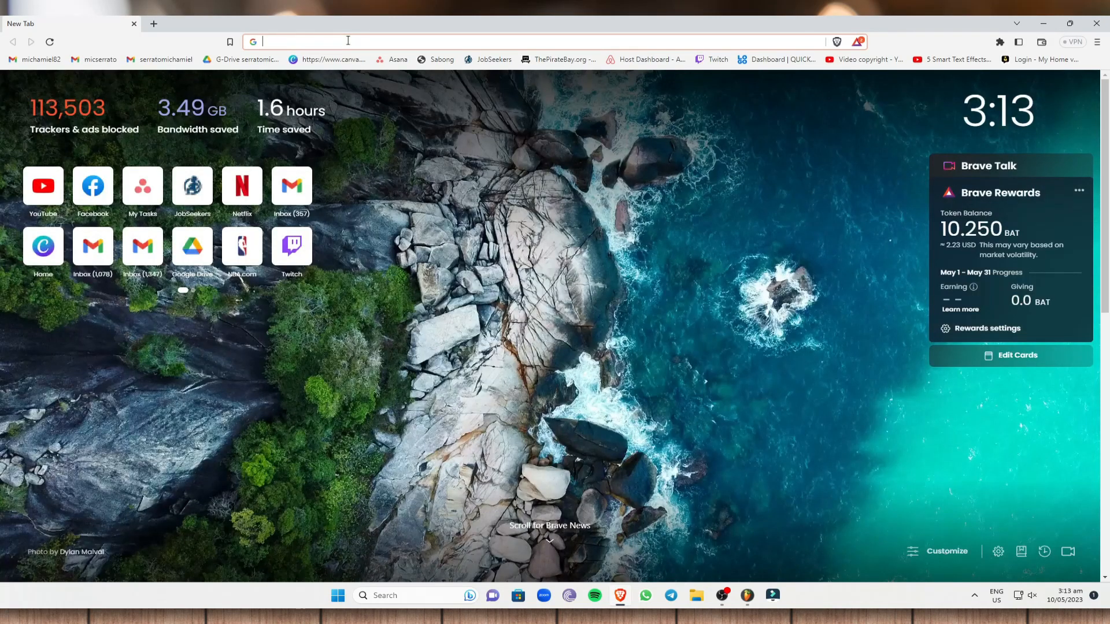
left_click(348, 41)
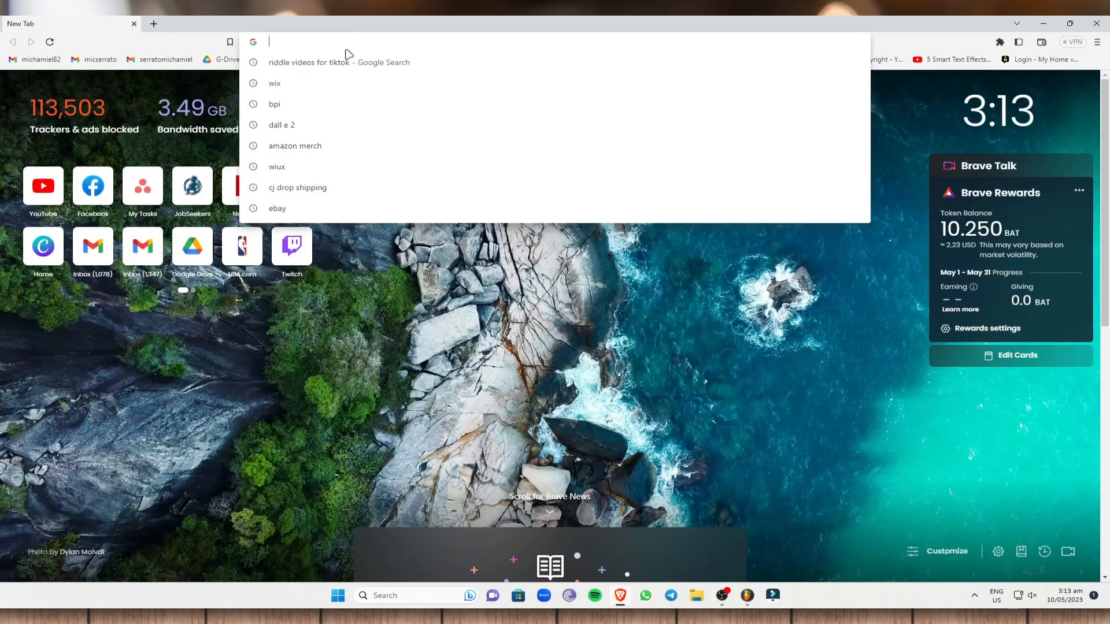
left_click(347, 62)
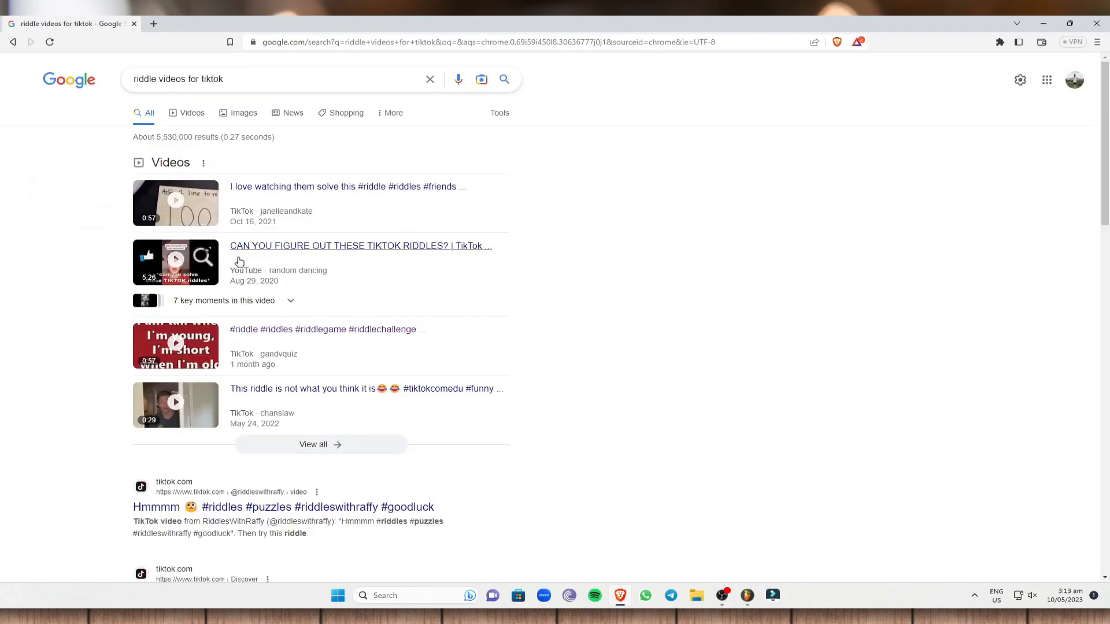
scroll(258, 253, "down", 5)
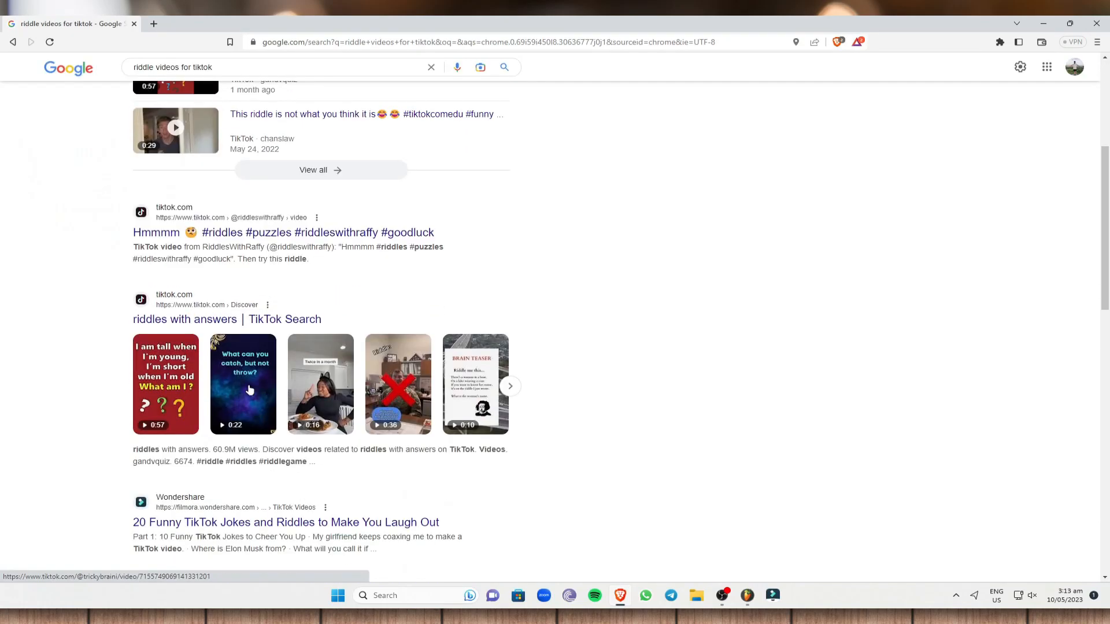
left_click(249, 390)
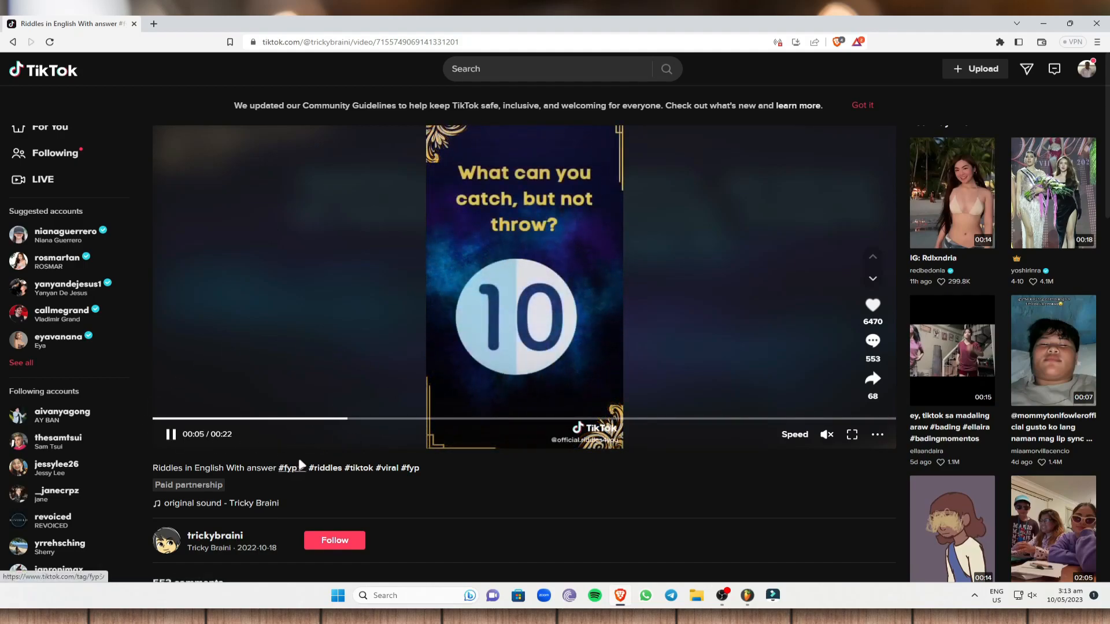
left_click(258, 246)
- Open chat.openai.com in a new browser tab
left_click(154, 24)
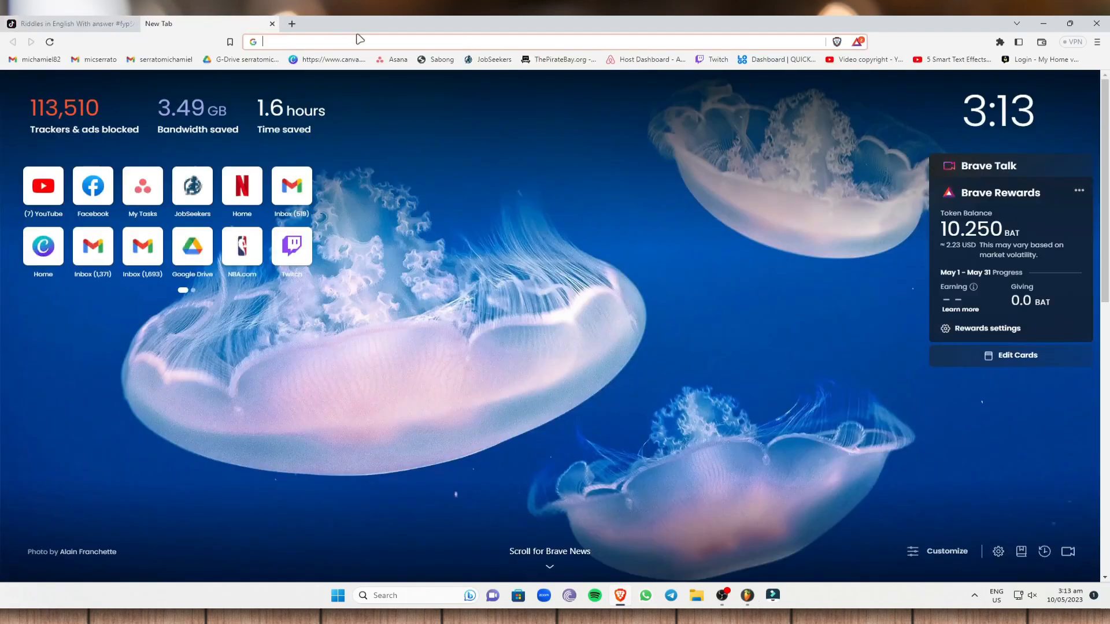
type("chat.openai.com")
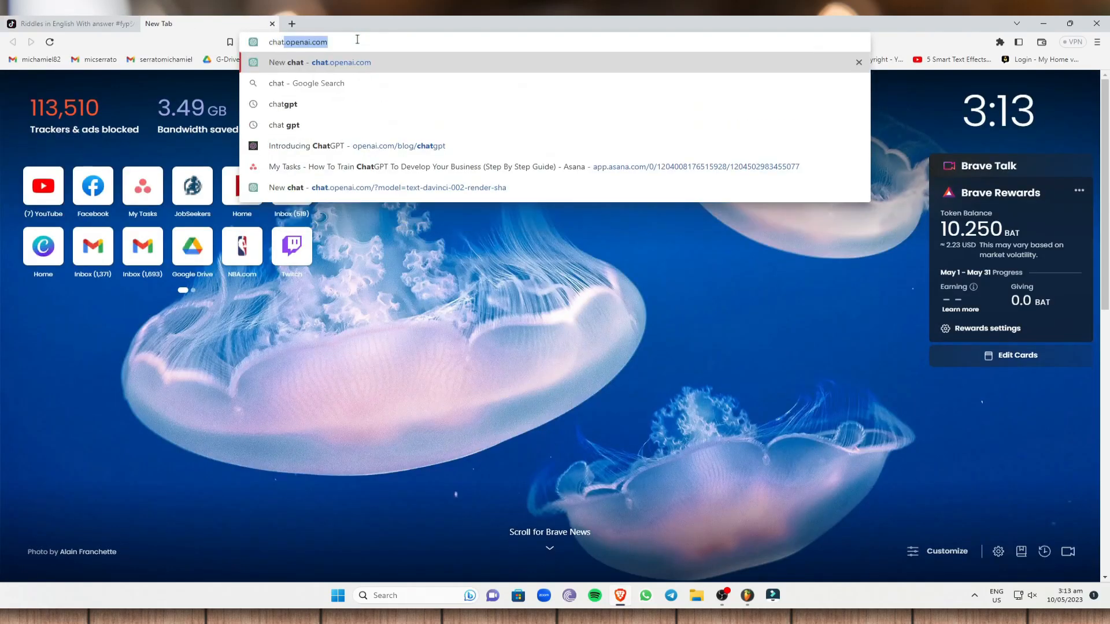
key("Return")
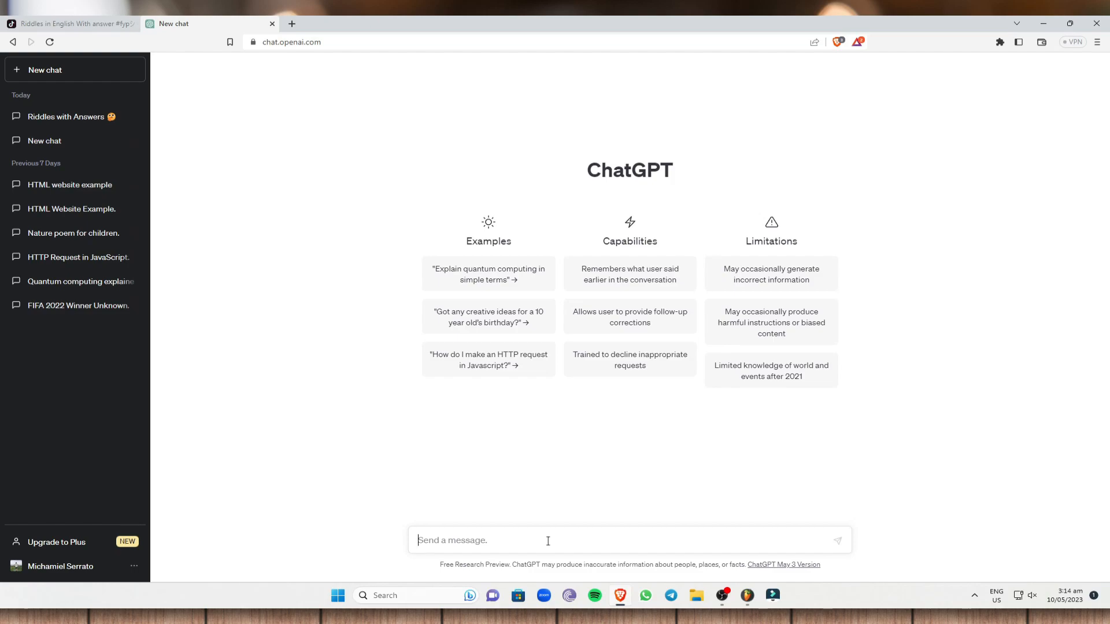
- Ask ChatGPT for 10 riddles and answers inside a table, with a confuse emoji ending every question and a possible emoji ending every answer
type("Giv")
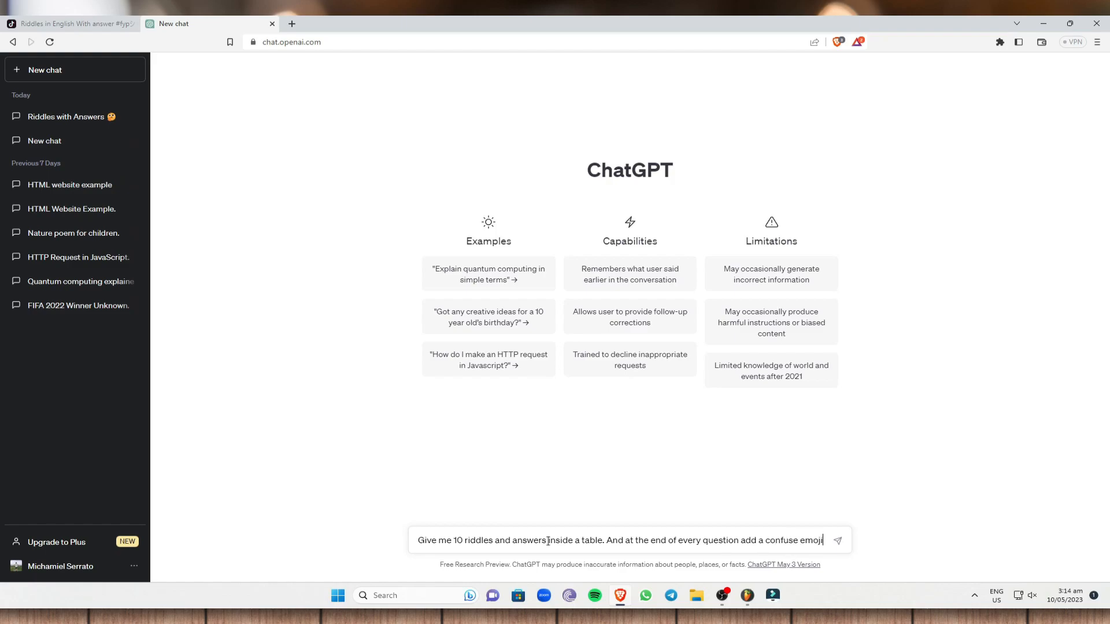
type("nd at the end of every answer add a possible emoji.")
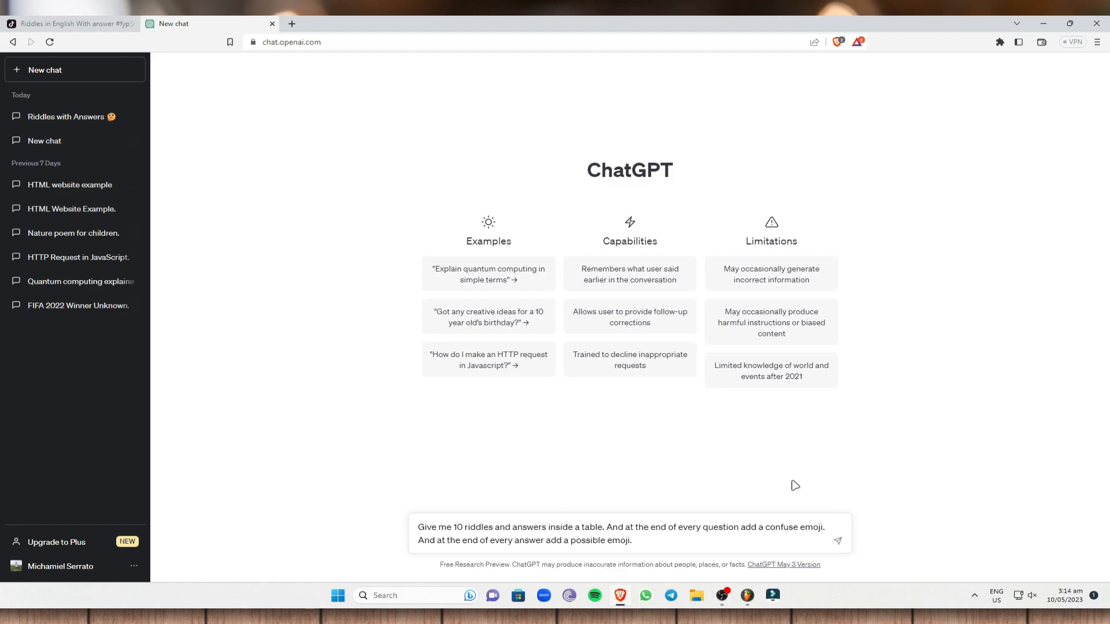
left_click(838, 543)
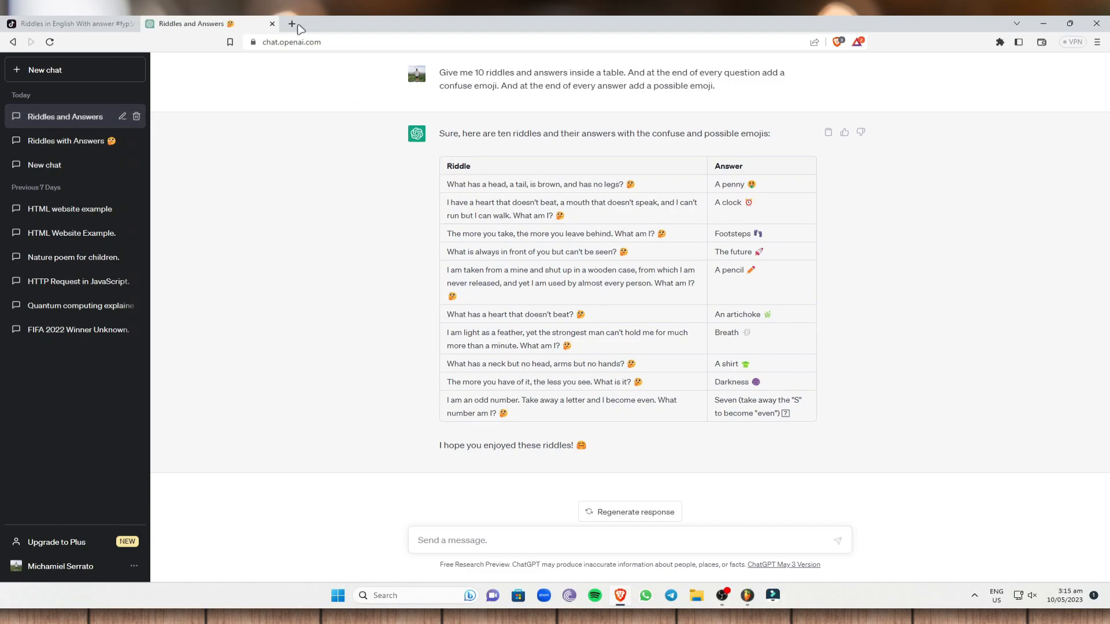
- Open Canva in a new browser tab and create a blank Mobile Video design
left_click(292, 24)
left_click(348, 61)
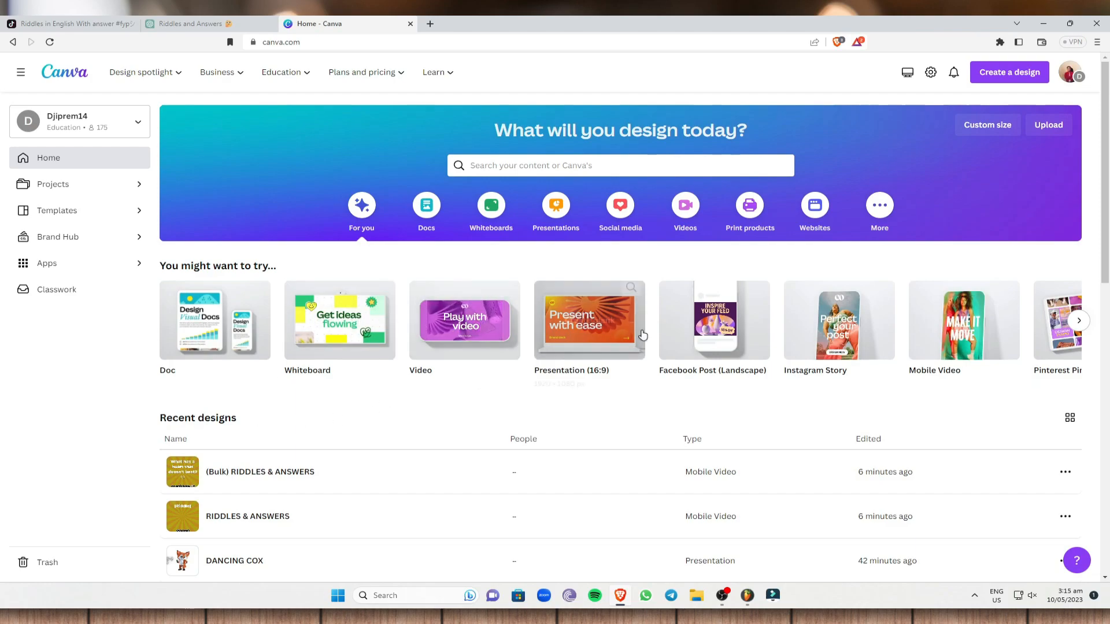
left_click(686, 208)
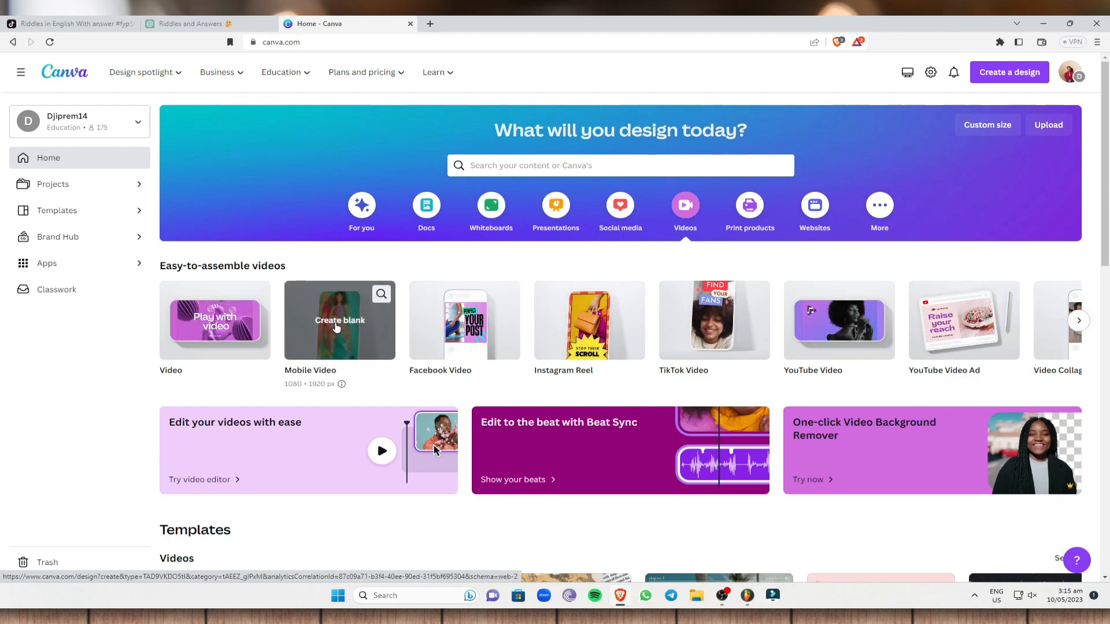
left_click(346, 324)
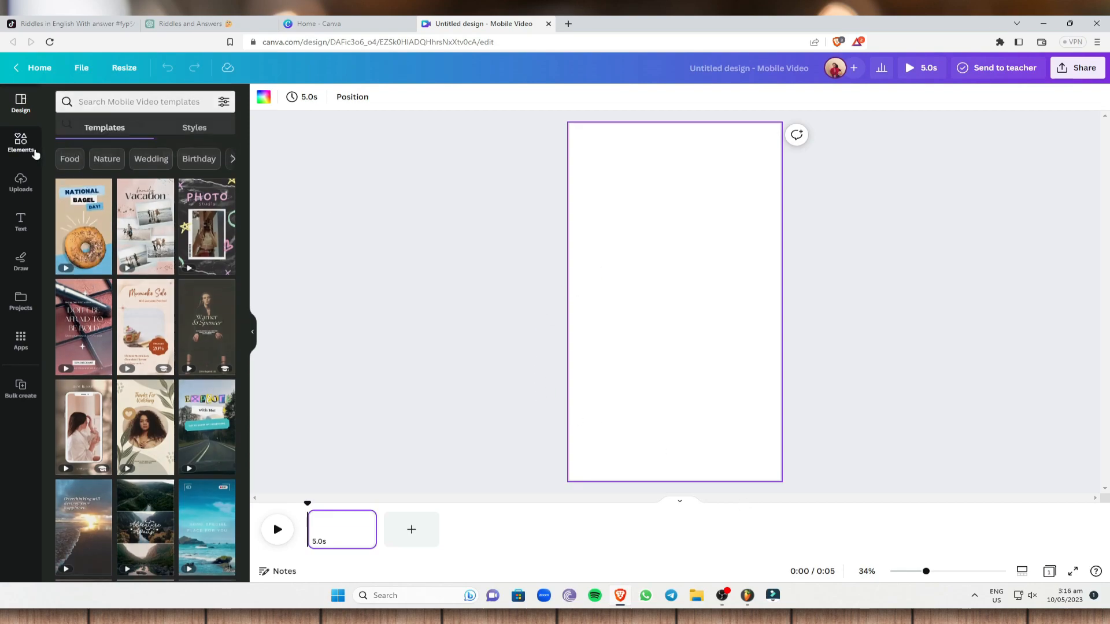
- Search the video elements for "moving background" and add the pale iridescent 13-second clip to the page
left_click(35, 151)
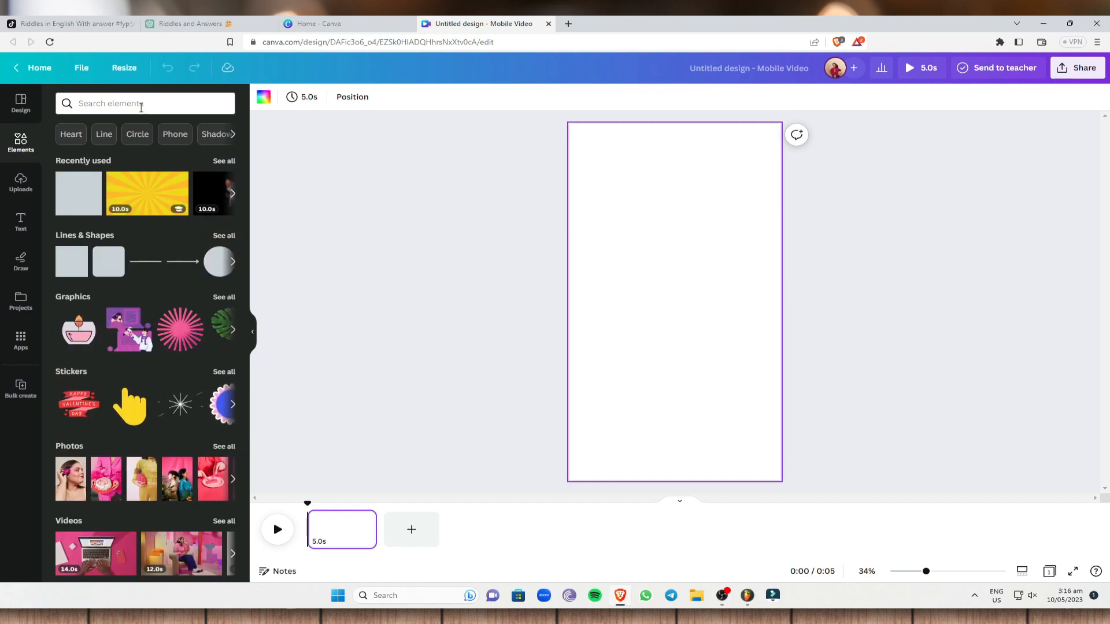
left_click(141, 105)
left_click(128, 151)
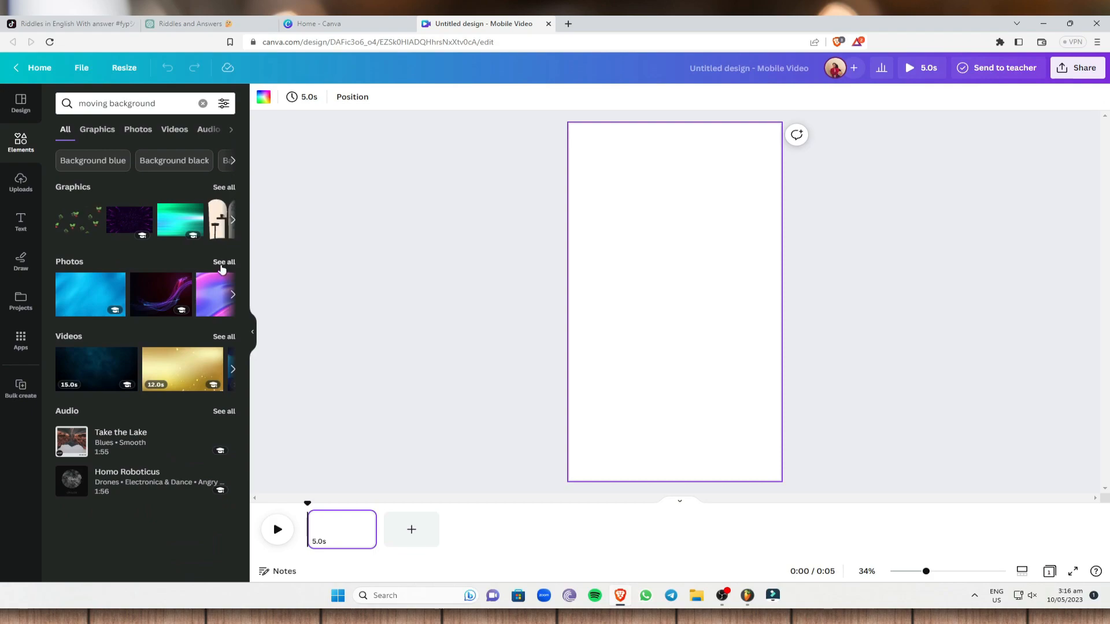
left_click(176, 130)
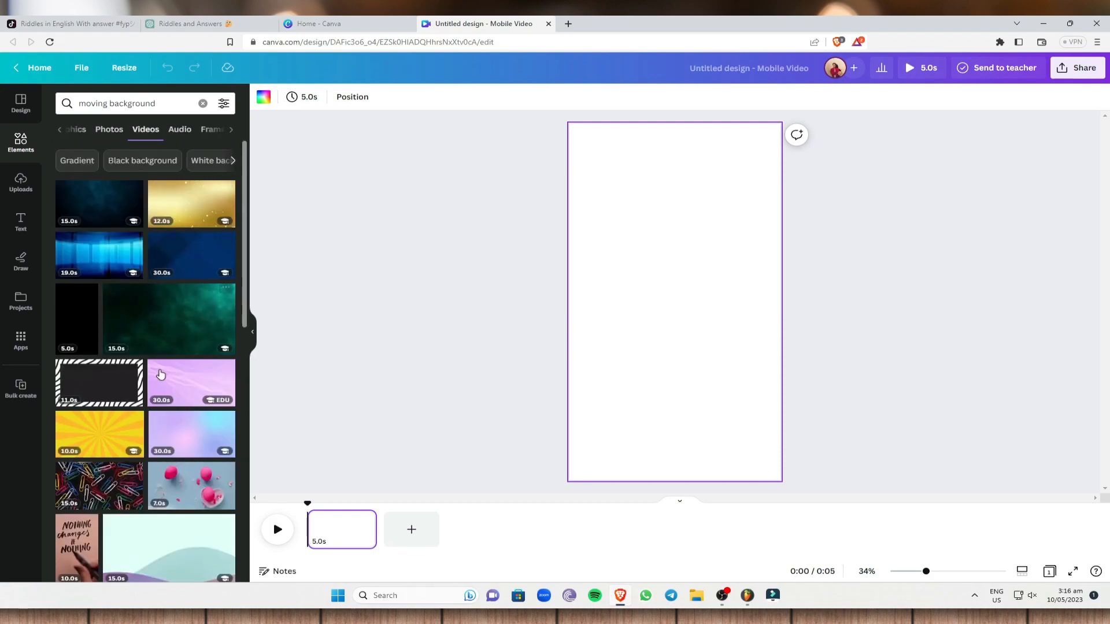
scroll(169, 390, "down", 3)
scroll(168, 390, "down", 3)
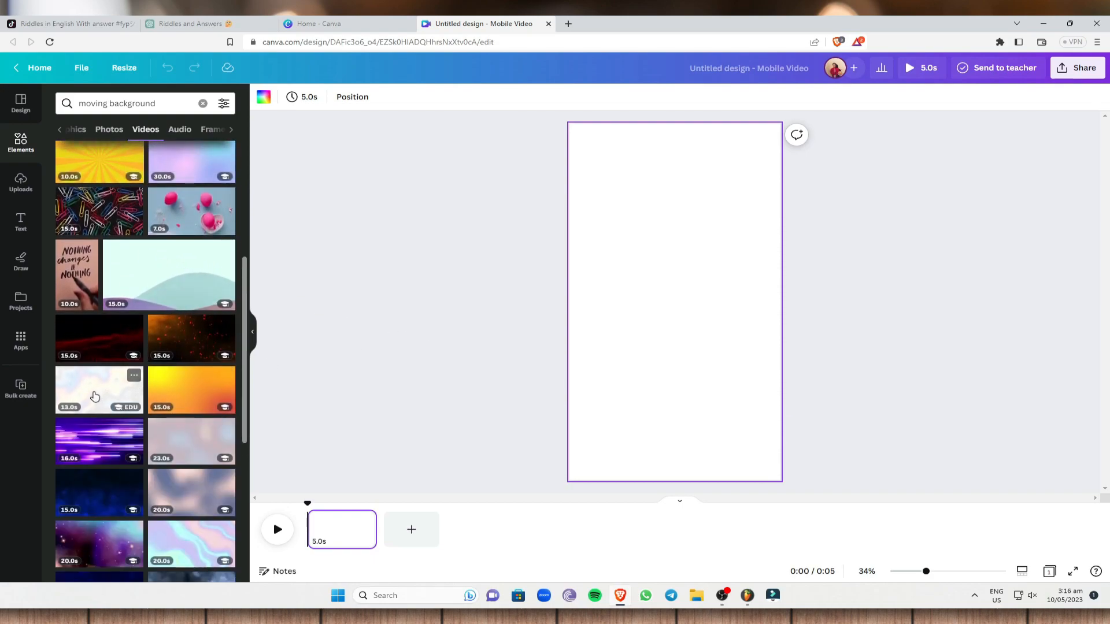
left_click(94, 396)
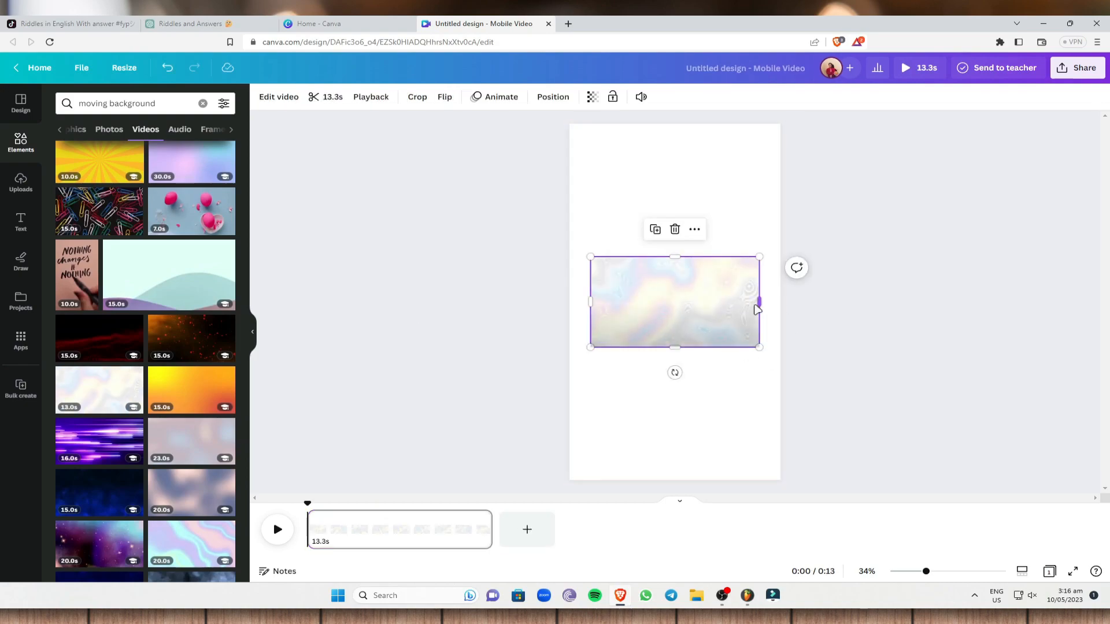
- Stretch the iridescent background video to the page's edges so it fills the portrait page
mouse_move(756, 303)
left_click_drag(759, 302, 779, 301)
left_click_drag(591, 301, 570, 302)
left_click_drag(679, 421, 675, 477)
left_click_drag(671, 261, 675, 123)
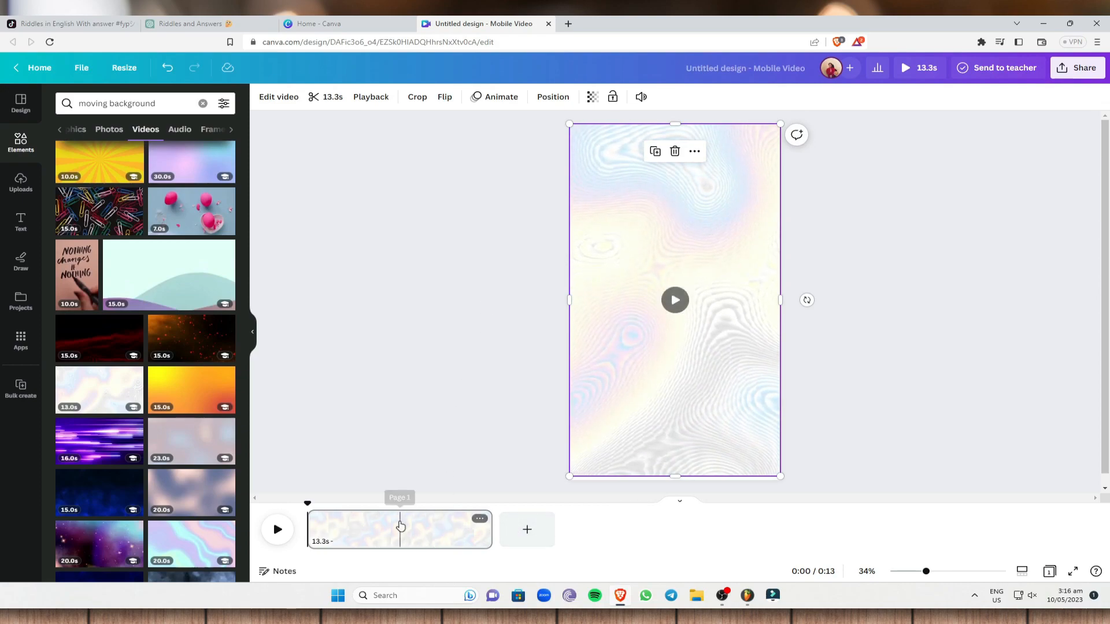
- Try the background video at playback speeds of 0.75 and 1.25, and return the speed to 1
left_click(377, 100)
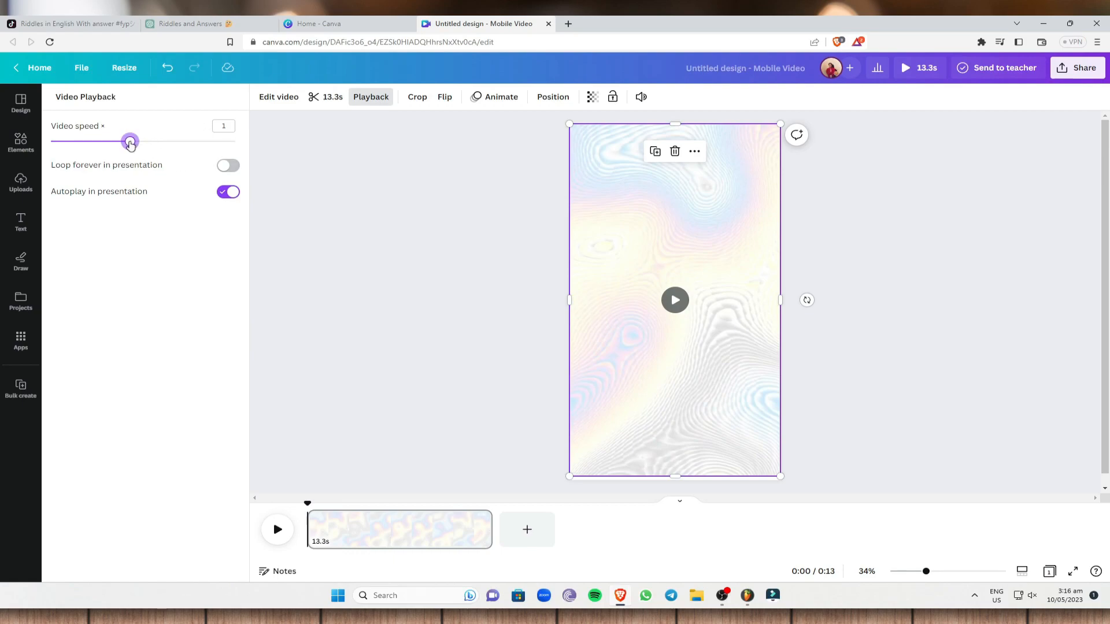
left_click_drag(128, 144, 107, 145)
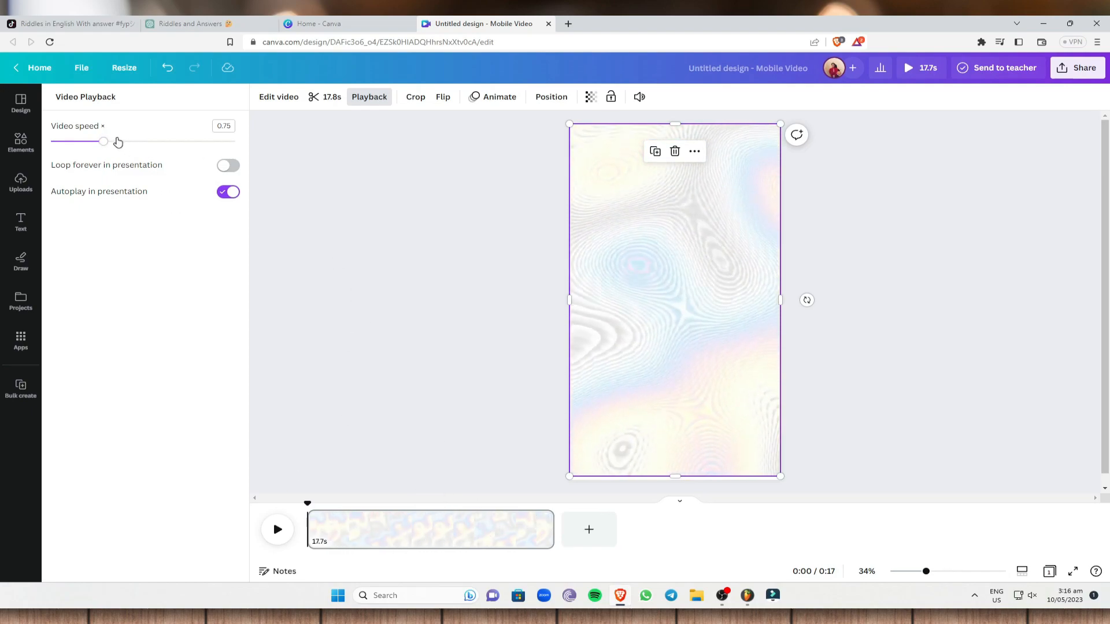
left_click_drag(104, 142, 156, 142)
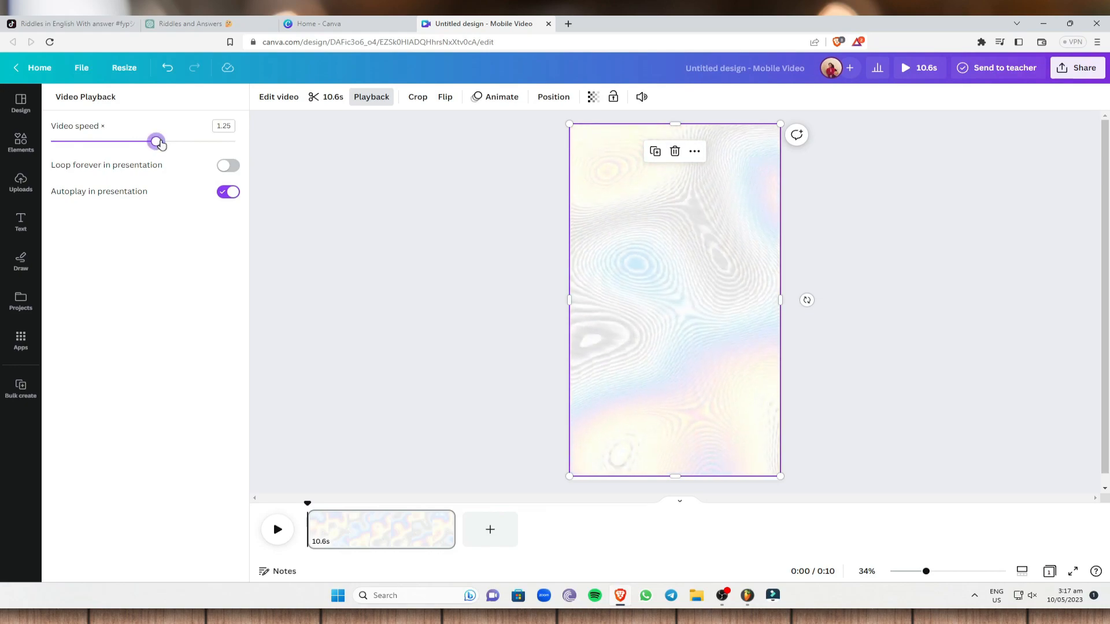
left_click_drag(153, 144, 129, 142)
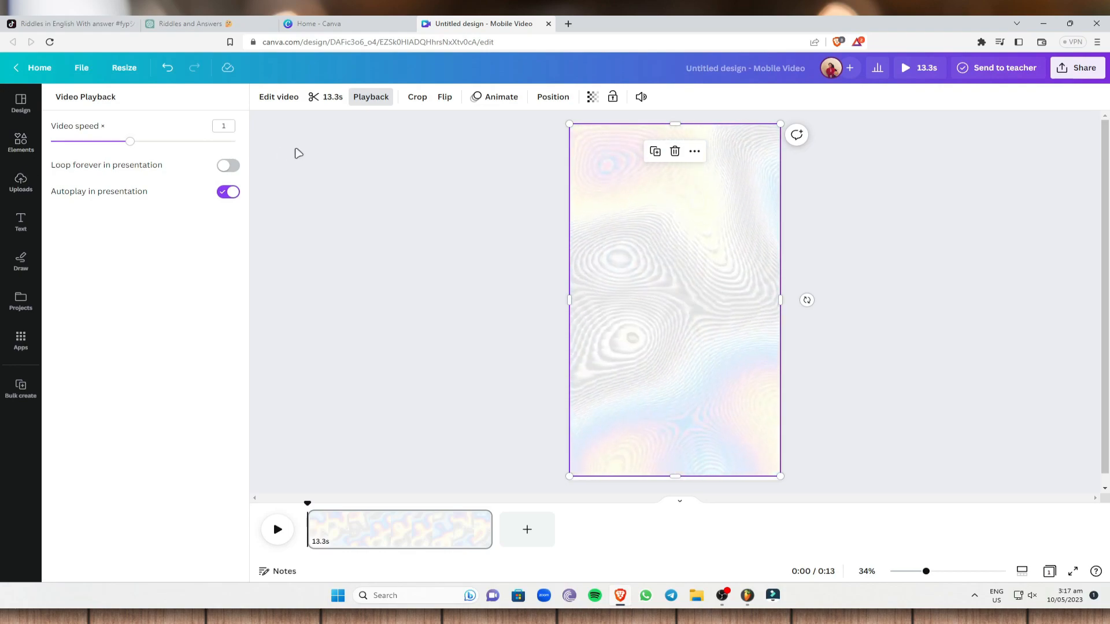
- Add a square shape to the page and fill it with black
key("r")
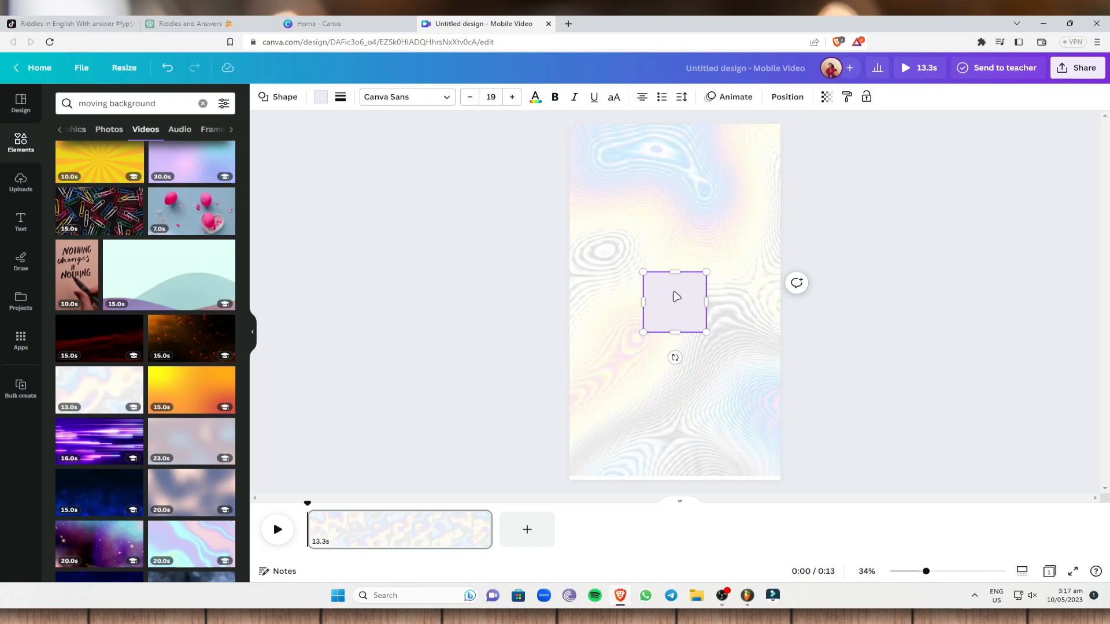
left_click(320, 97)
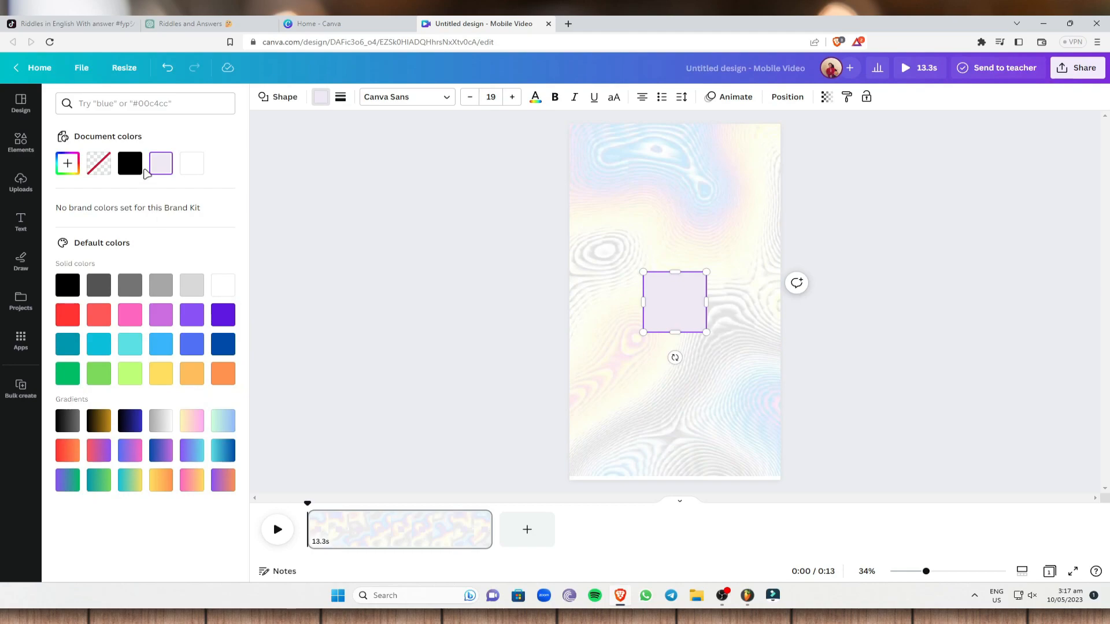
left_click(137, 167)
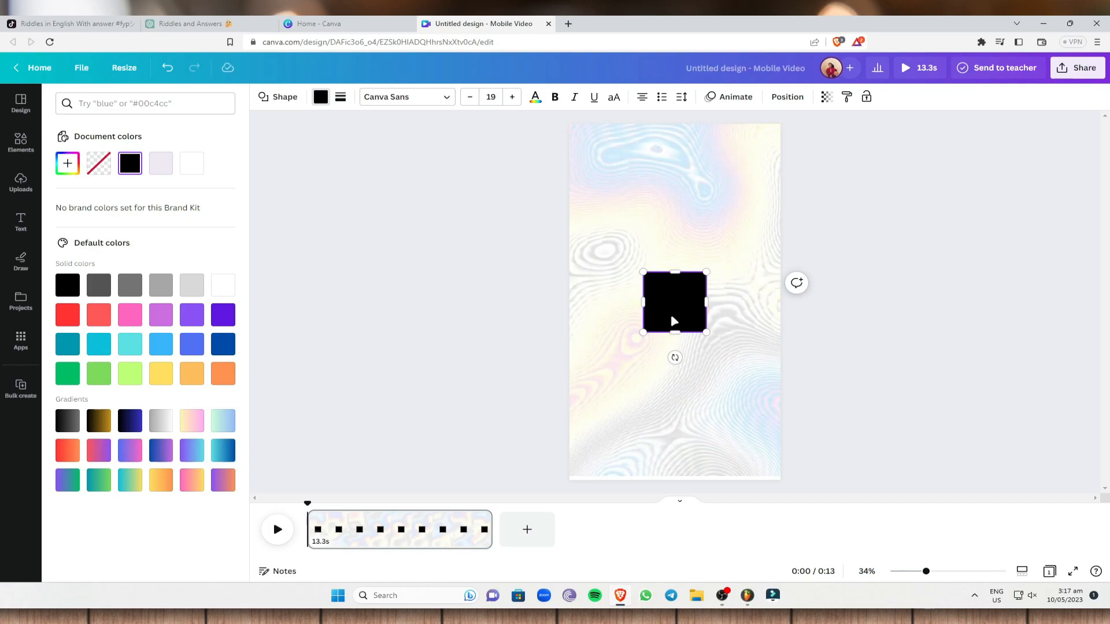
- Stretch the black square to all four page edges so it covers the whole background video
left_click_drag(709, 301, 780, 301)
left_click_drag(643, 303, 570, 303)
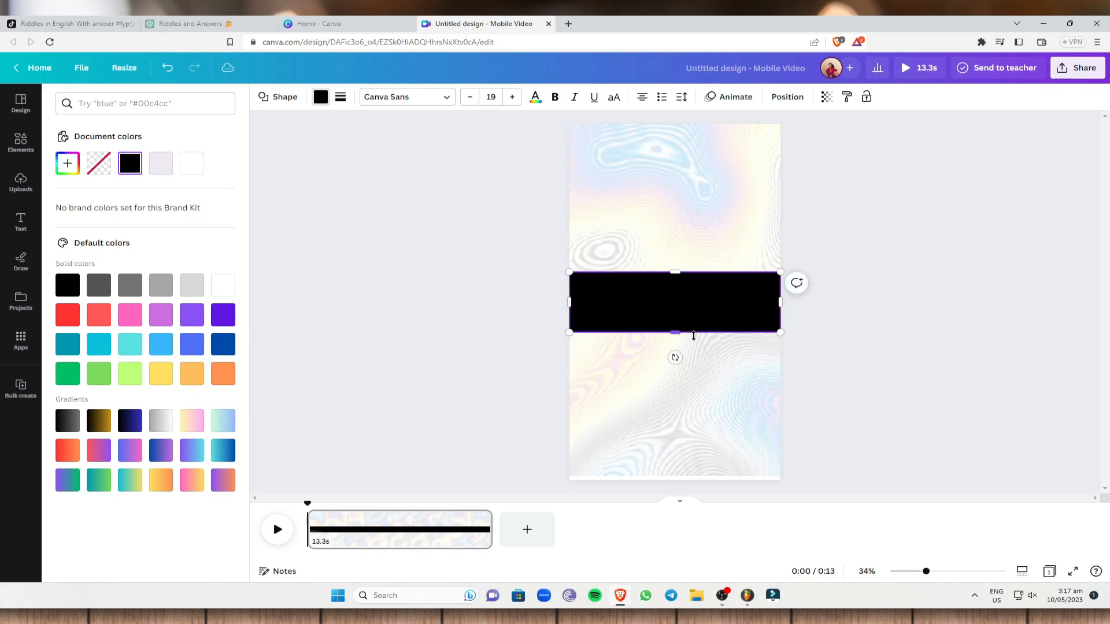
left_click_drag(677, 336, 669, 479)
left_click_drag(674, 272, 669, 124)
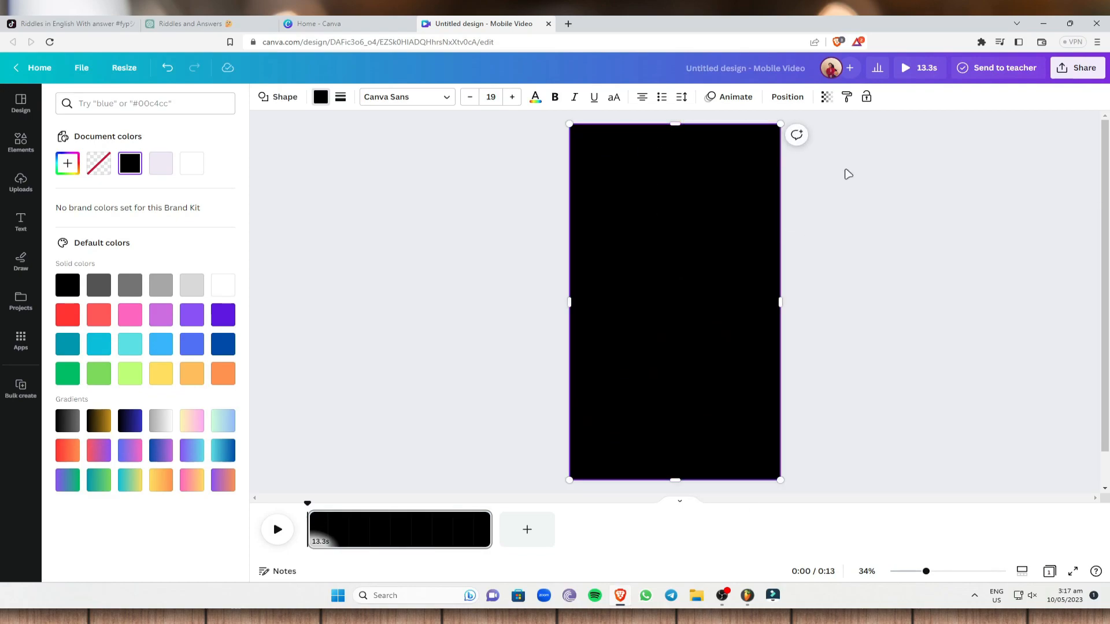
- Set the black overlay's transparency to 25
left_click(828, 100)
left_click_drag(828, 144, 745, 145)
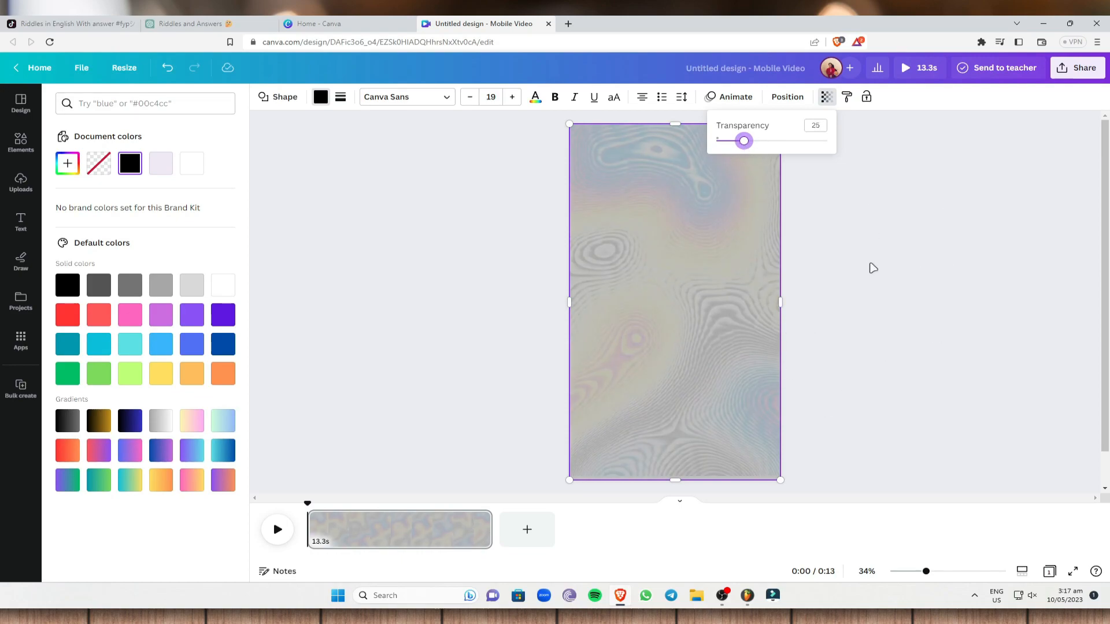
key("Escape")
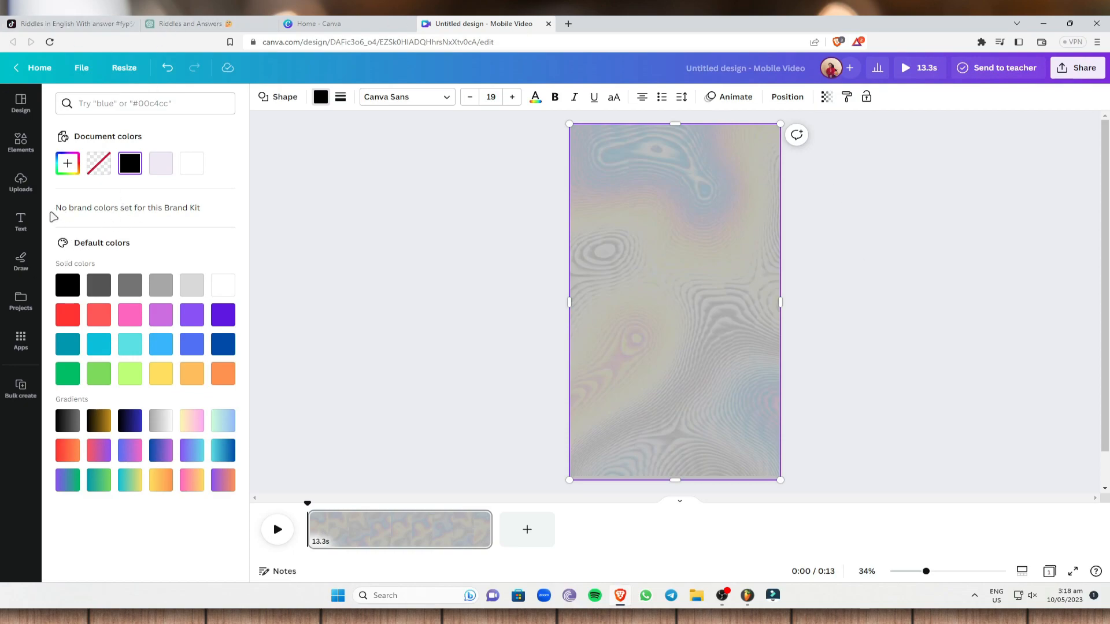
- Add a heading text box and place it centred near the top of the page
left_click(25, 225)
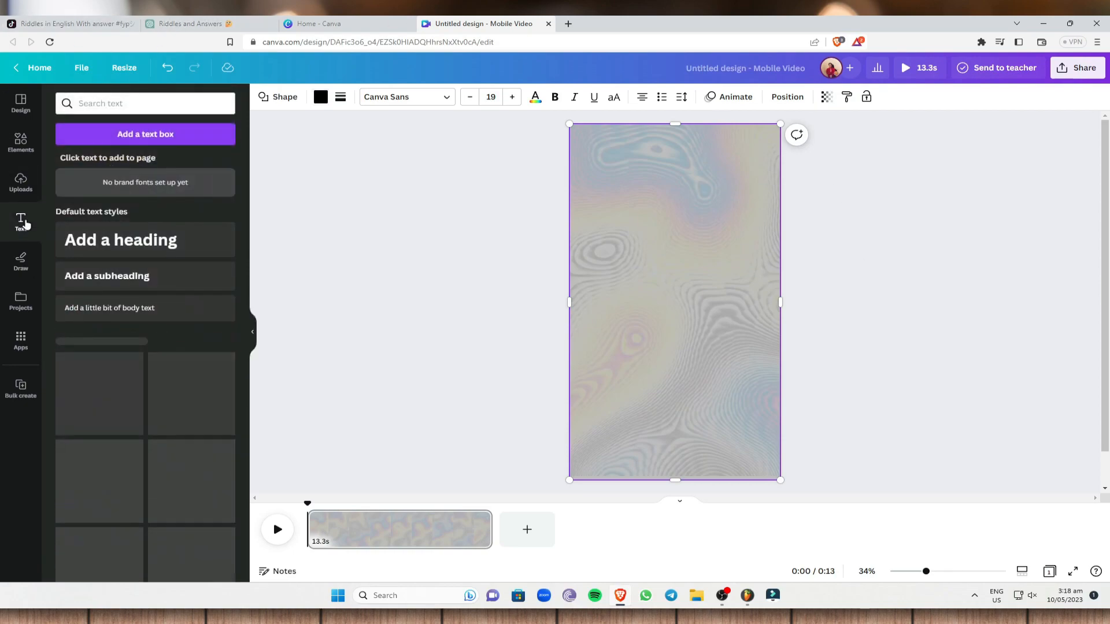
left_click(140, 240)
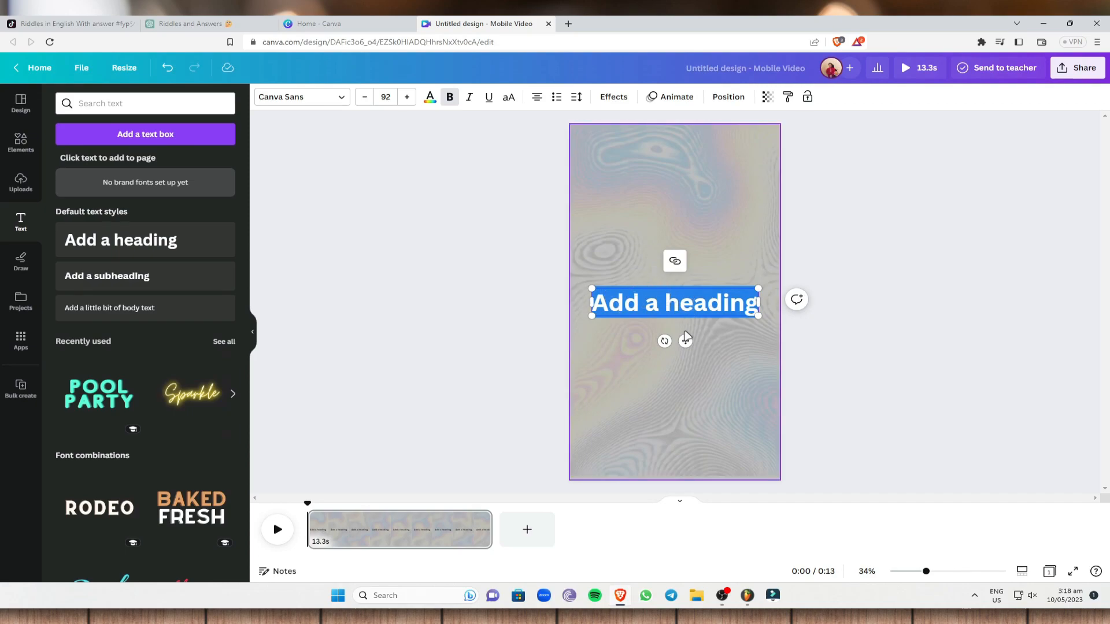
left_click_drag(685, 340, 683, 197)
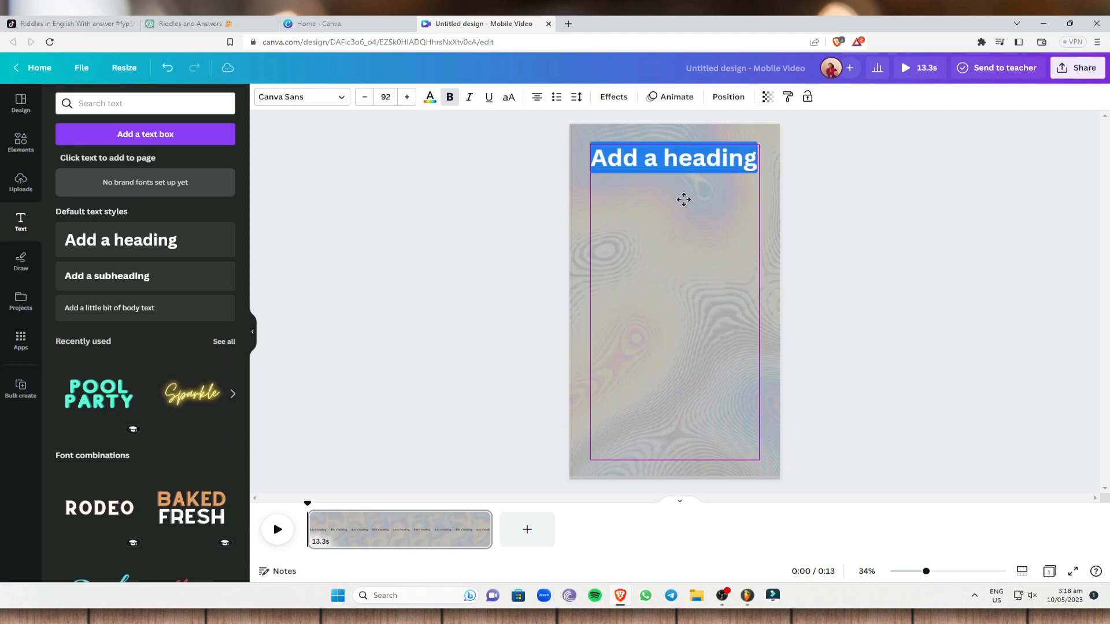
- Replace the placeholder heading text with "RIDDLES & ANSWERS"
double_click(739, 163)
key("BackSpace")
key("BackSpace")
key("BackSpace")
key("BackSpace")
key("BackSpace")
key("BackSpace")
key("BackSpace")
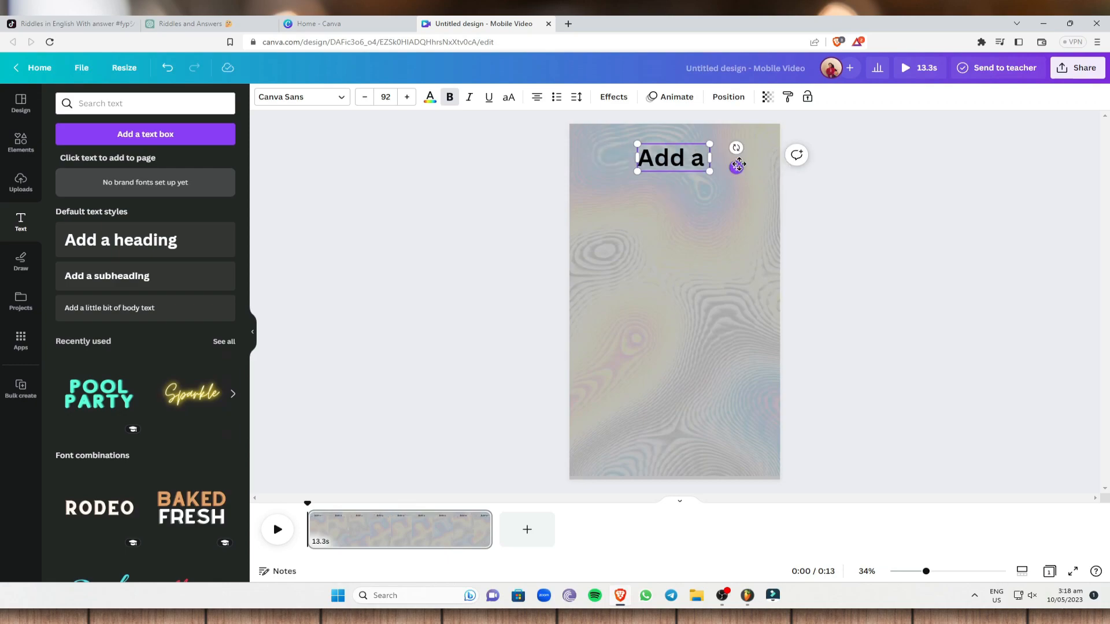
type("RIDDLES & aNS")
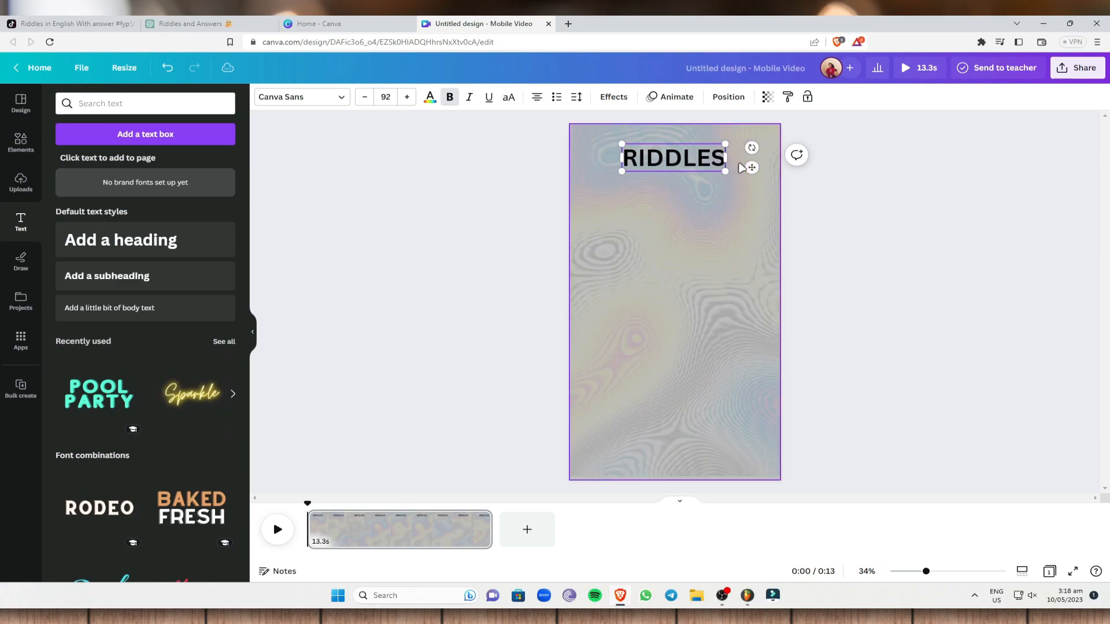
key("BackSpace")
key("BackSpace")
key("BackSpace")
type("ANSWERS")
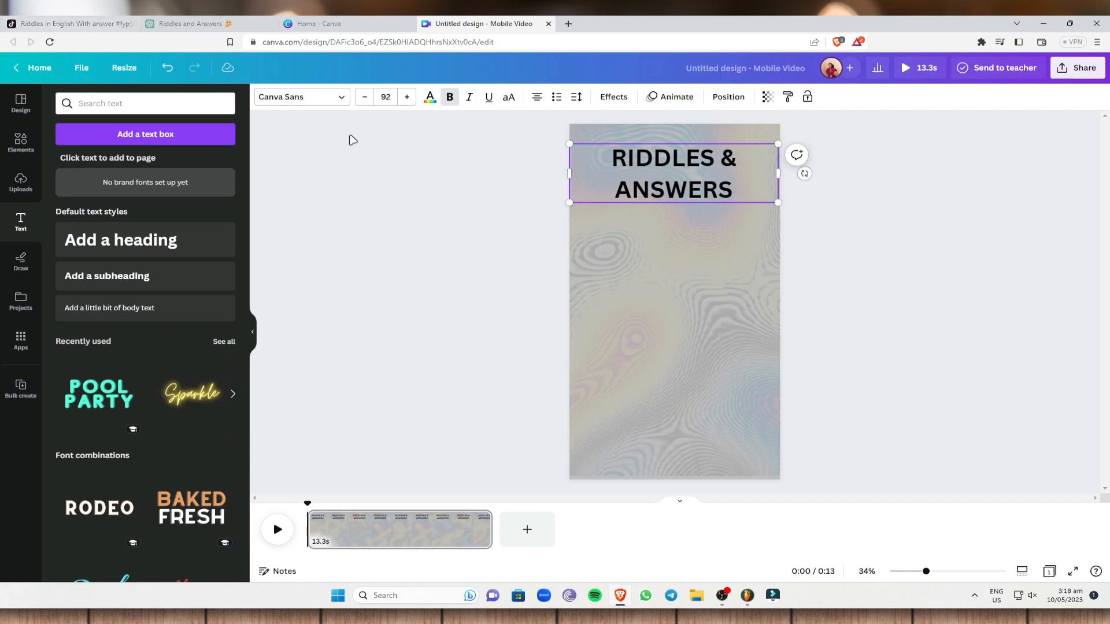
- Change the font of the whole "RIDDLES & ANSWERS" heading to Poppins ExtraBold
left_click_drag(734, 193, 610, 157)
left_click(343, 99)
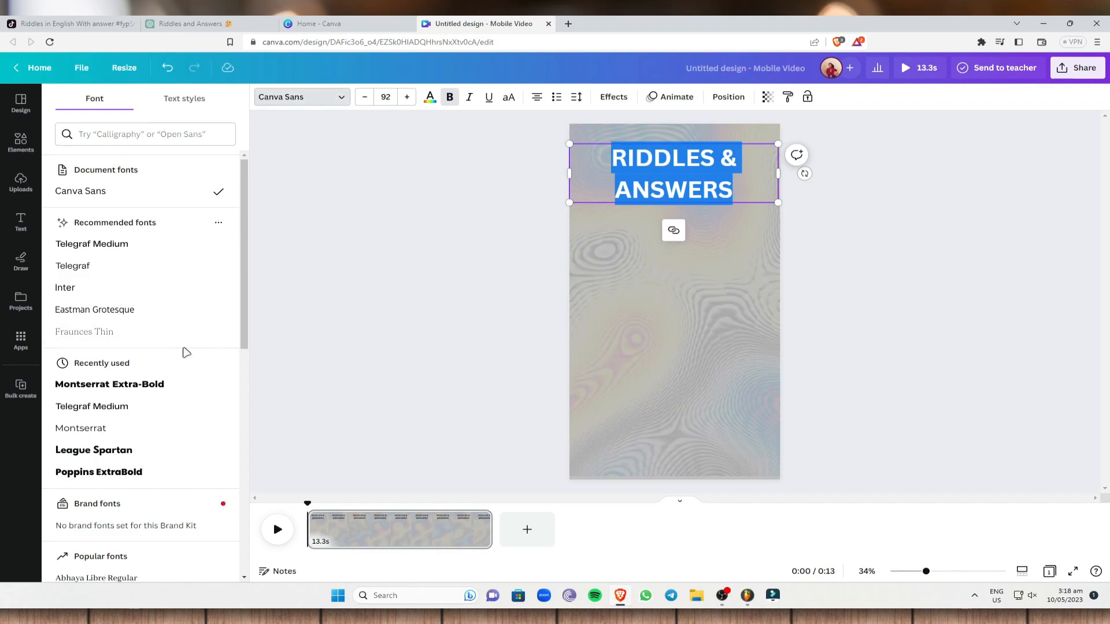
scroll(154, 398, "down", 2)
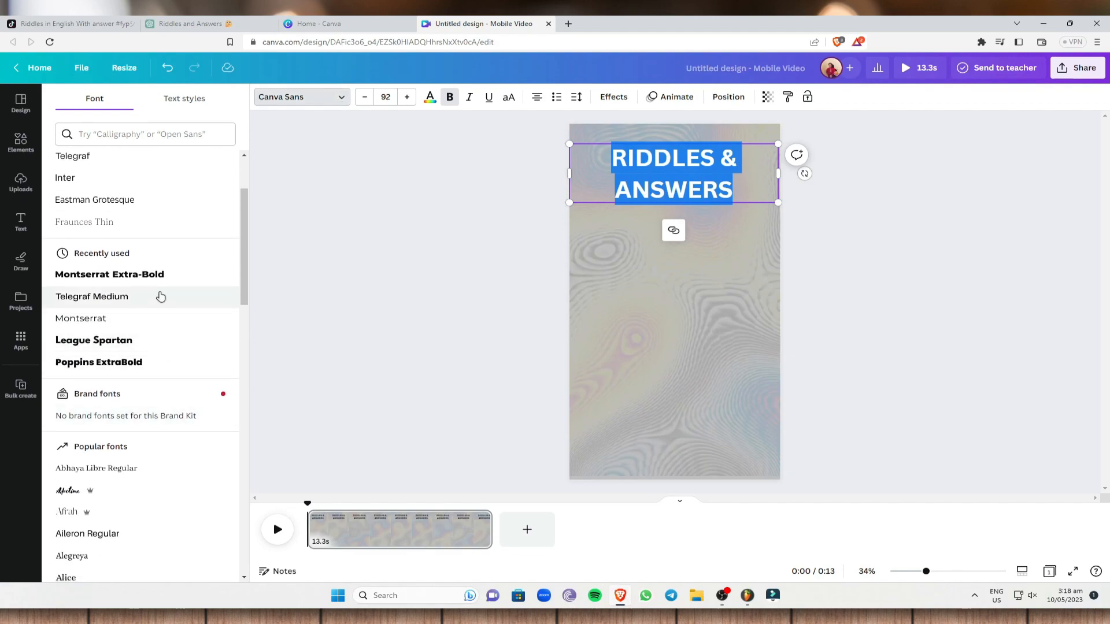
left_click(148, 363)
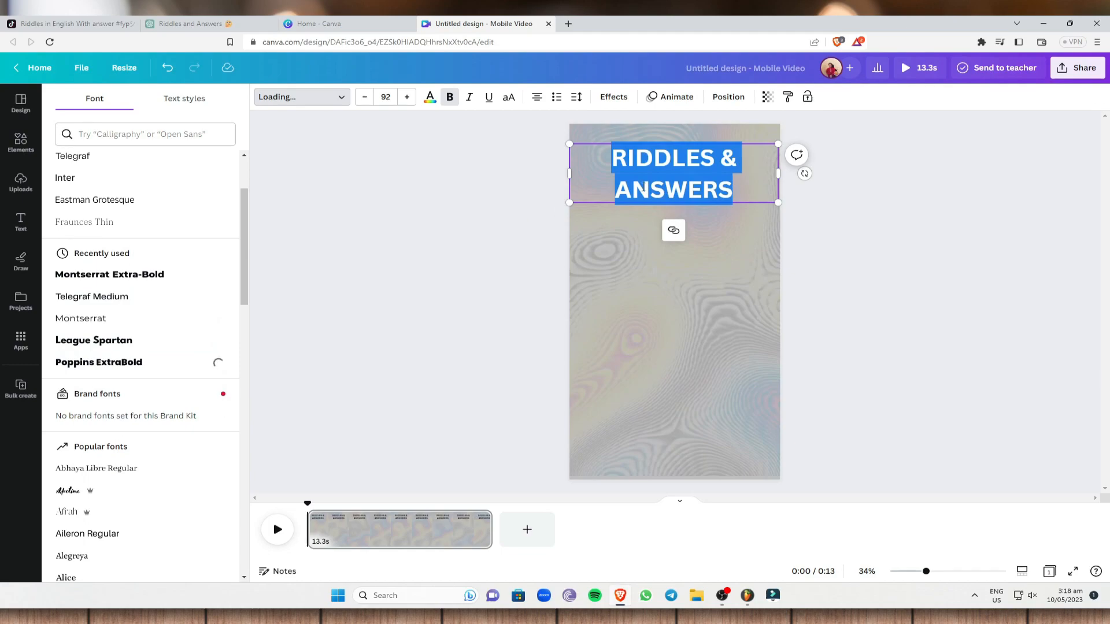
left_click(828, 196)
left_click(736, 156)
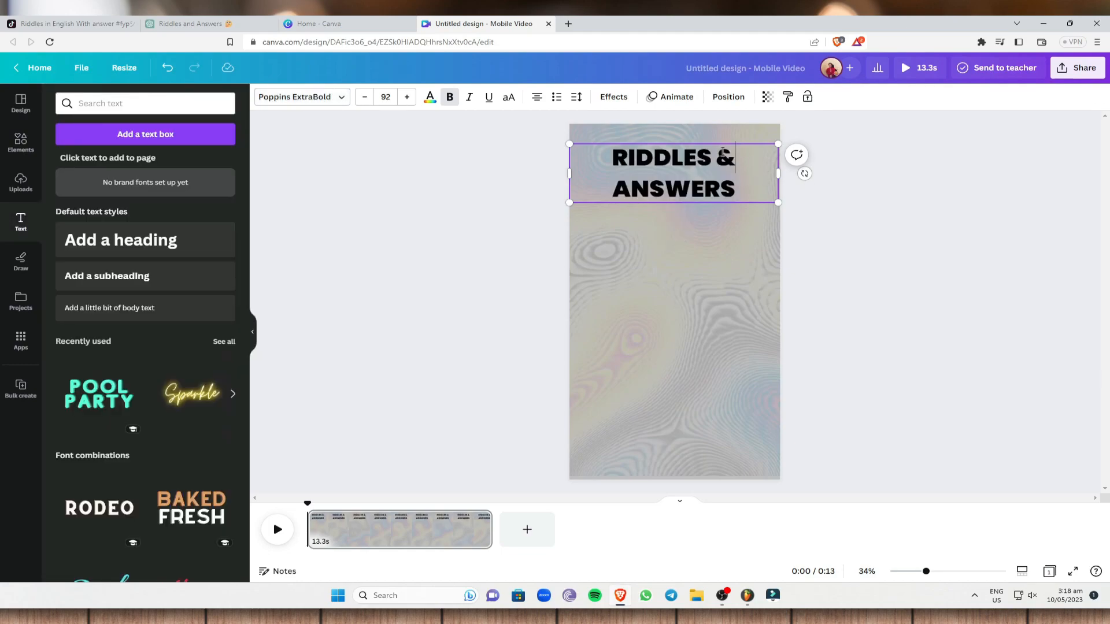
- Apply the Shadow text effect to the "RIDDLES & ANSWERS" heading
triple_click(731, 185)
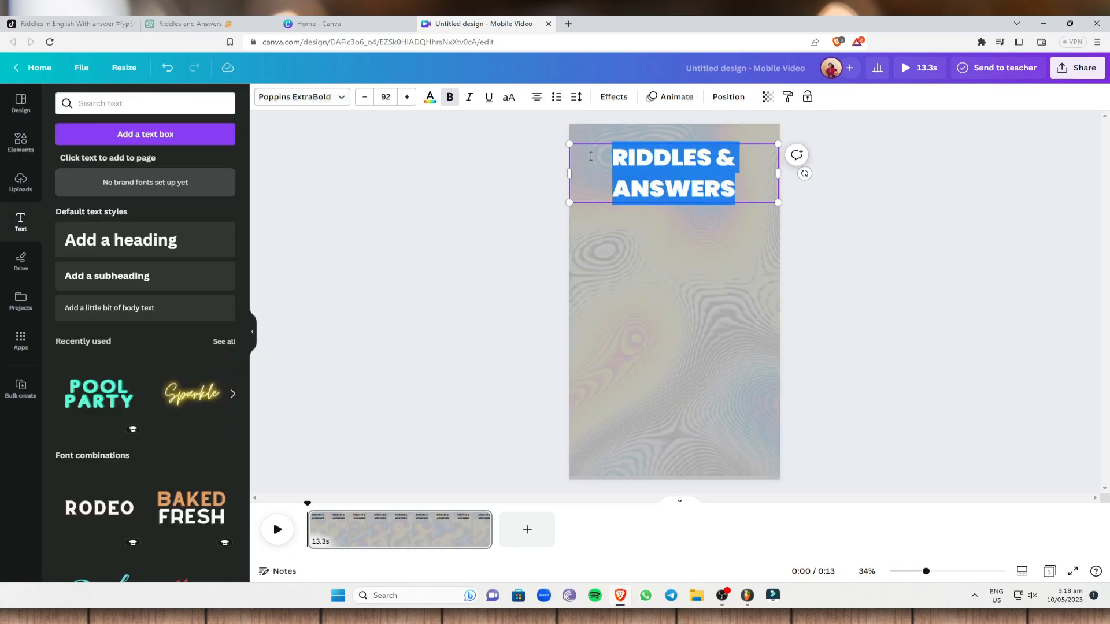
left_click(608, 98)
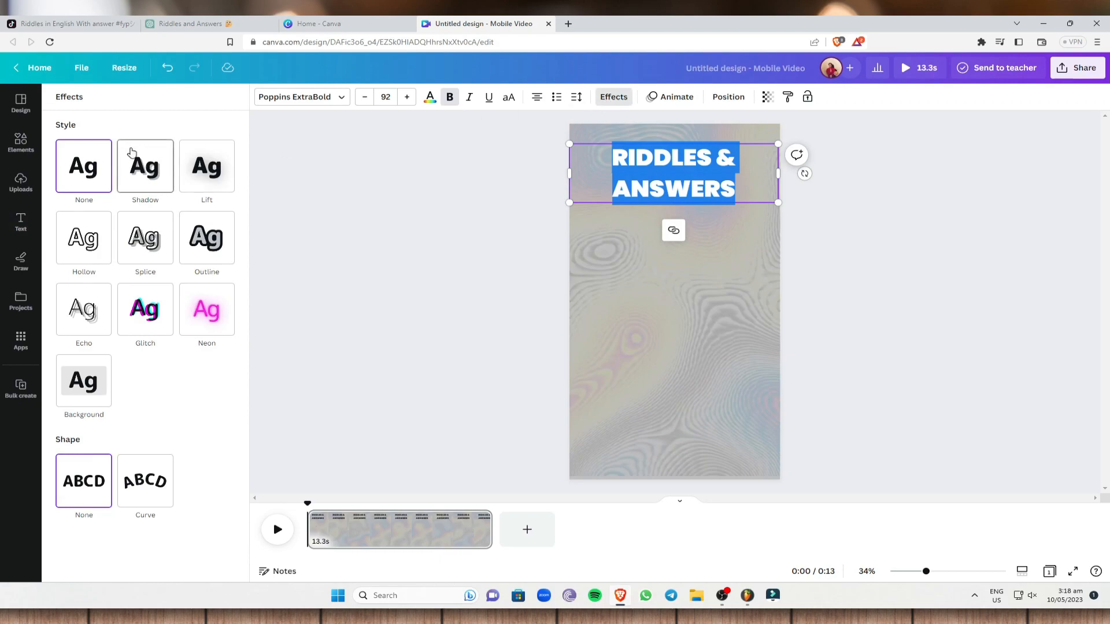
left_click(146, 169)
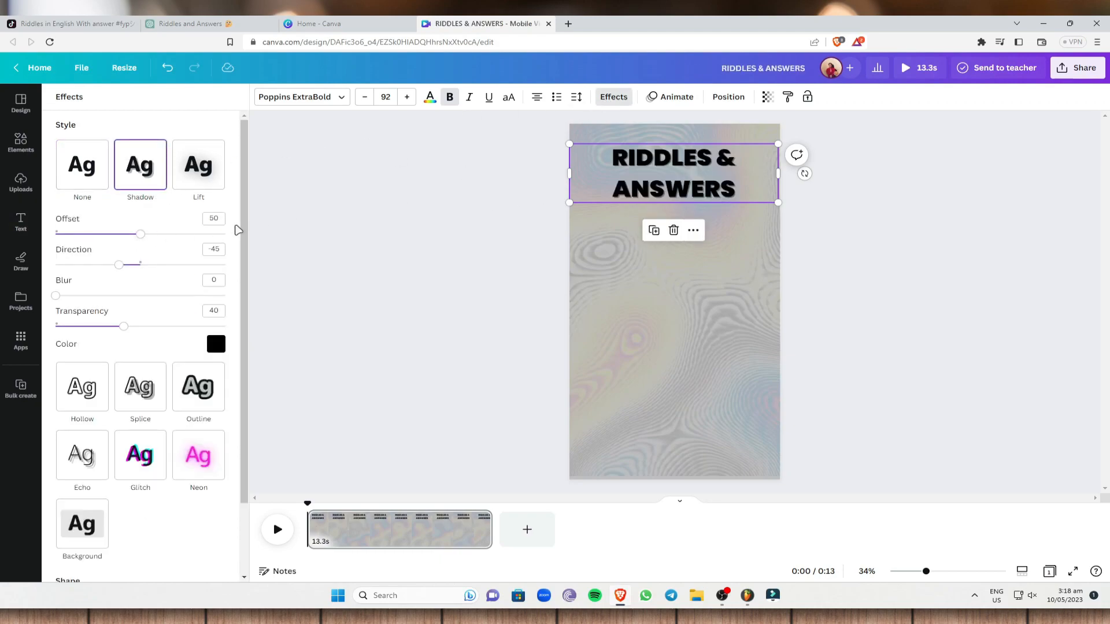
- Recolour the "RIDDLES & ANSWERS" heading text to white
left_click_drag(733, 192, 594, 164)
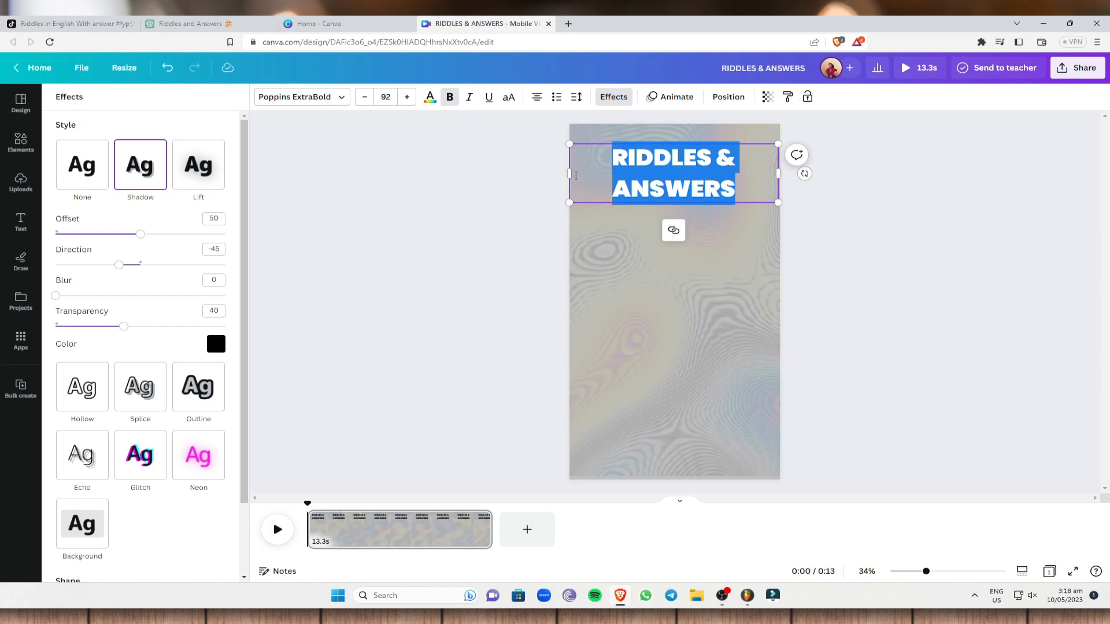
left_click(429, 98)
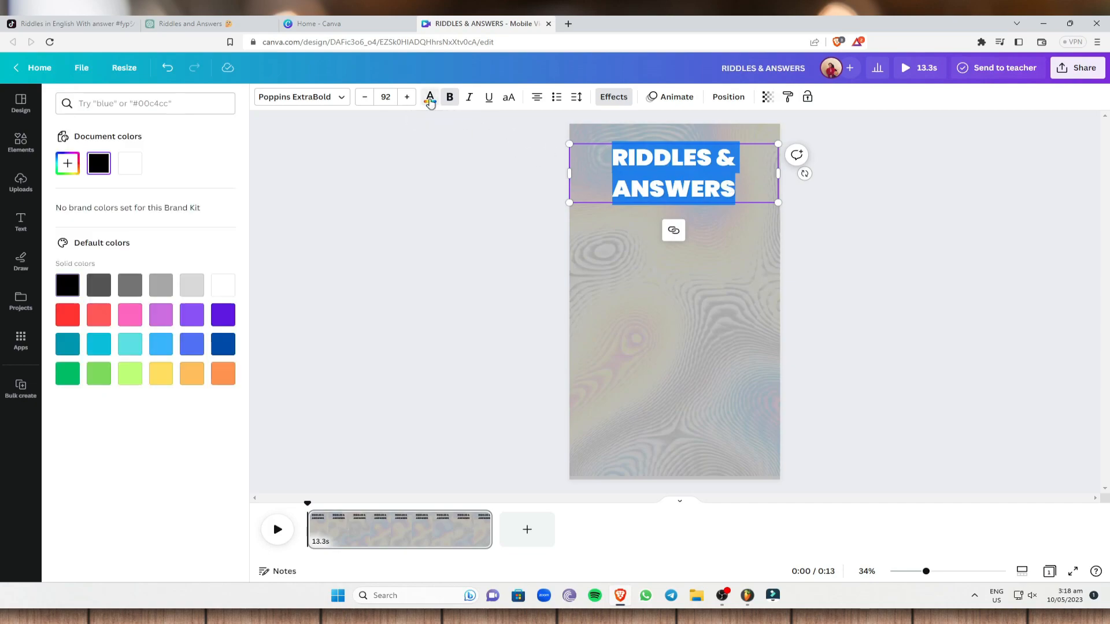
left_click(129, 162)
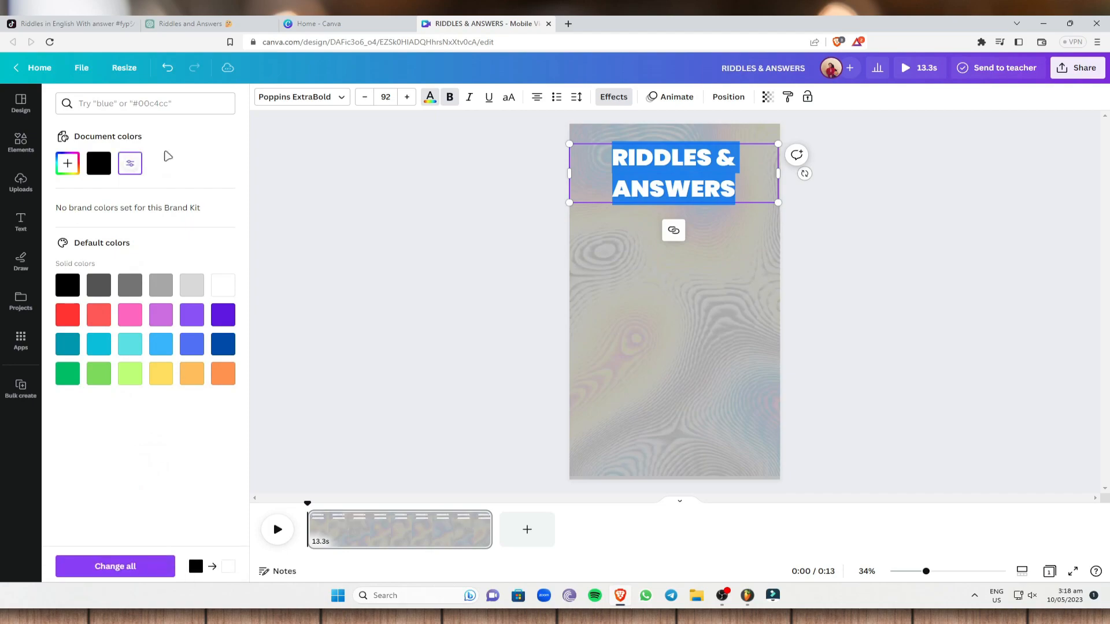
left_click(919, 241)
- Set the heading shadow's offset to 89 and check the effect on the letters up close
left_click(701, 197)
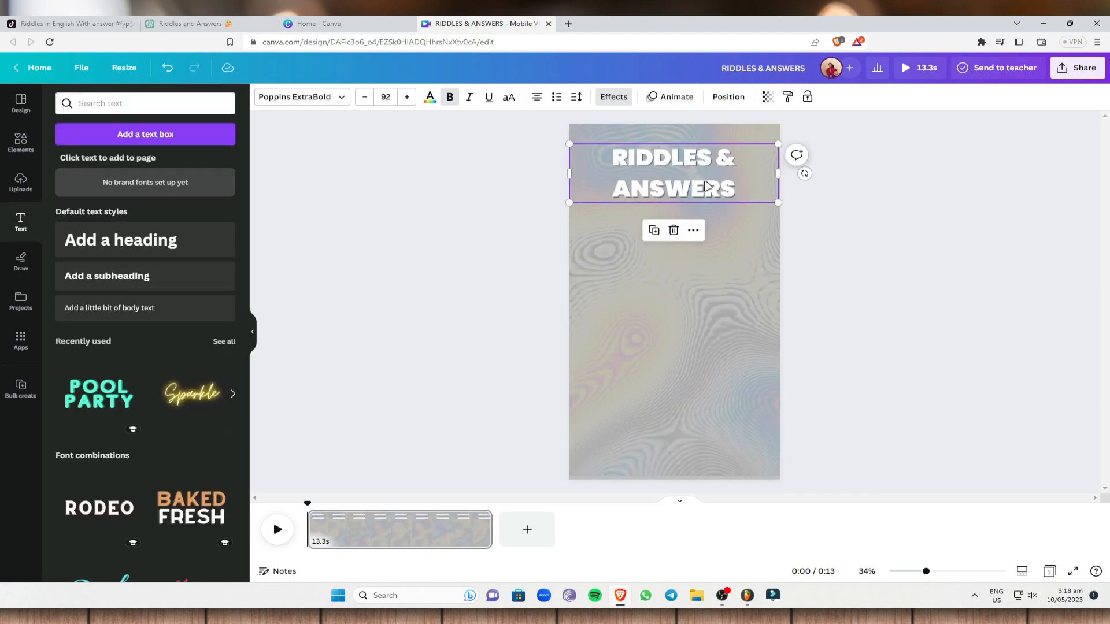
scroll(711, 188, "up", 8, "ctrl")
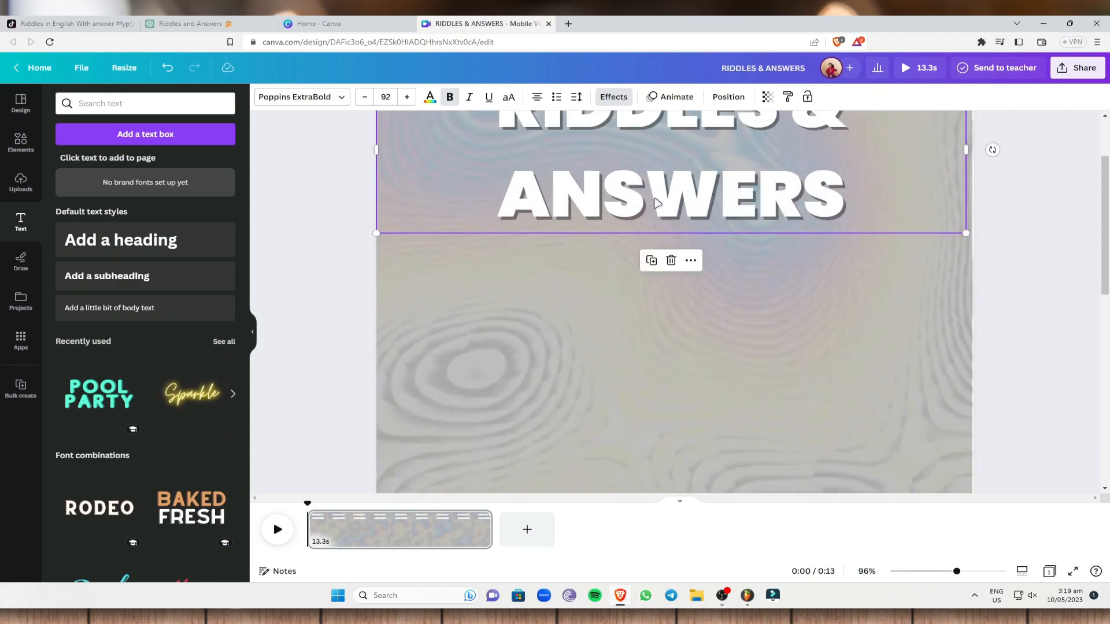
scroll(1057, 209, "up", 2)
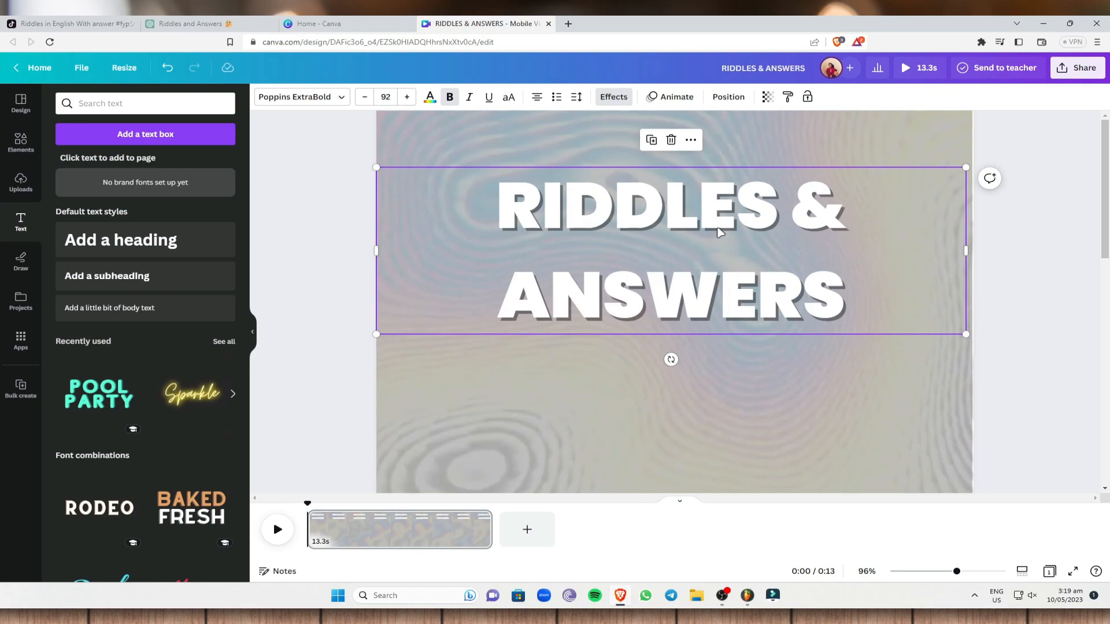
scroll(719, 232, "down", 6, "ctrl")
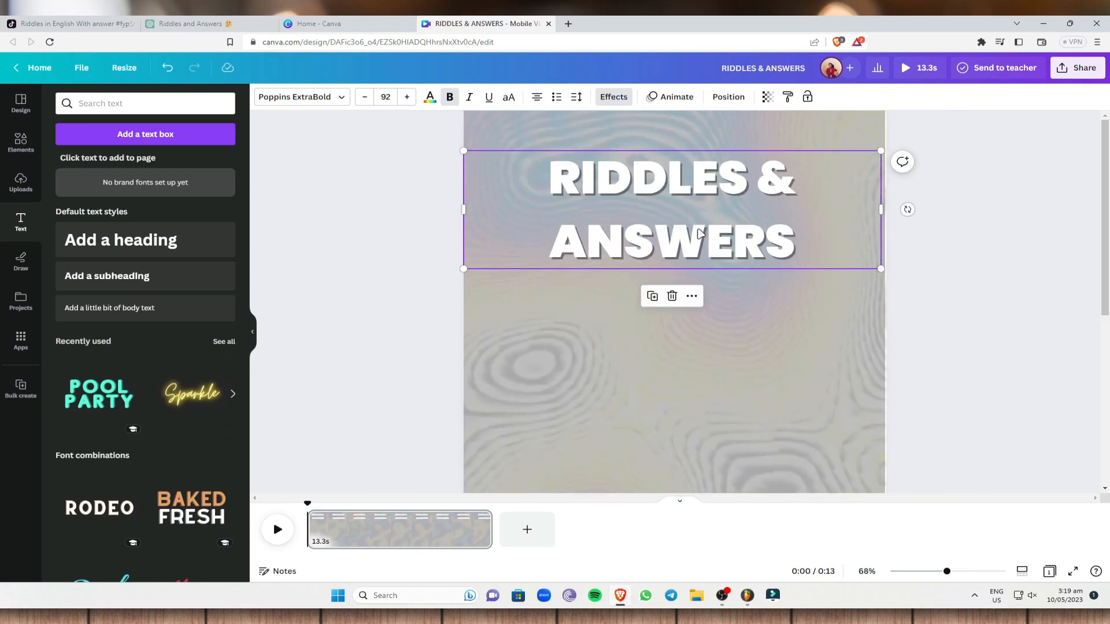
left_click(617, 96)
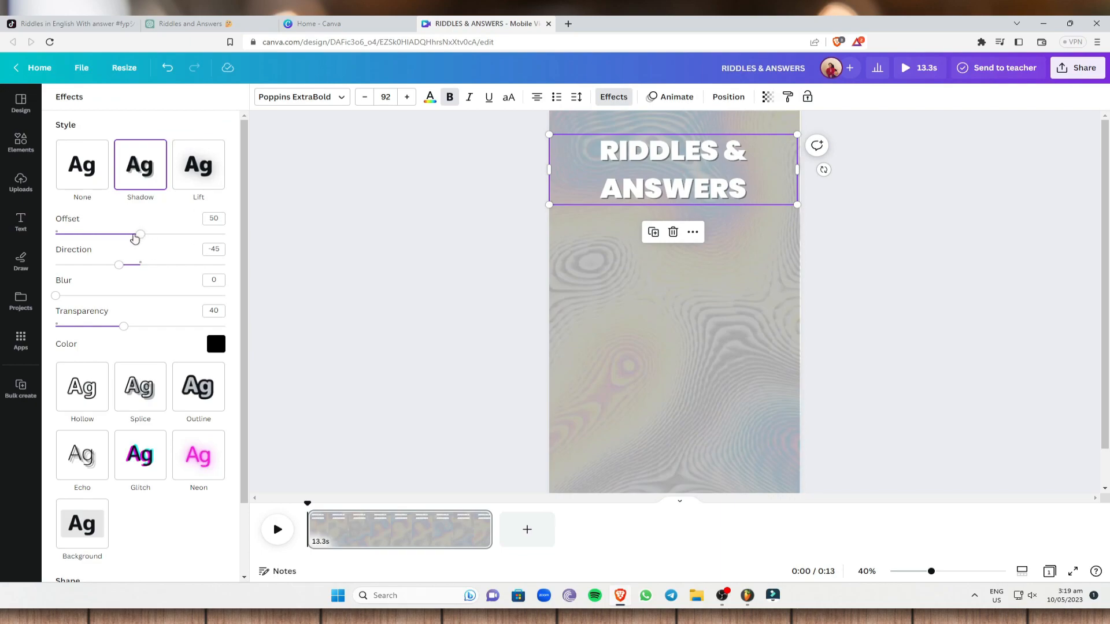
left_click_drag(139, 234, 209, 244)
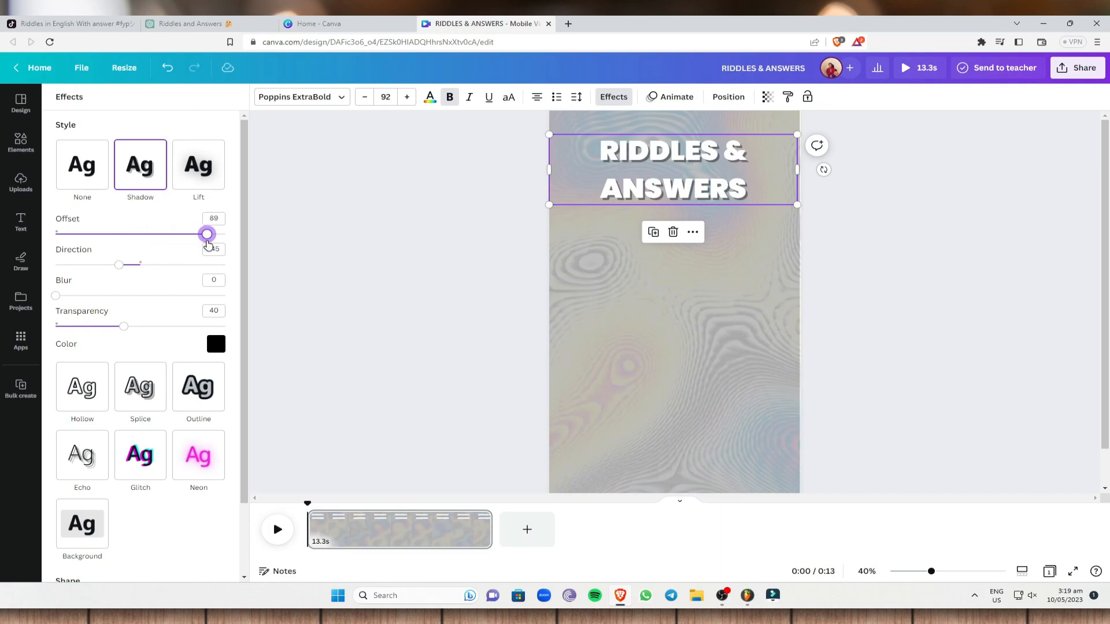
scroll(664, 168, "up", 5)
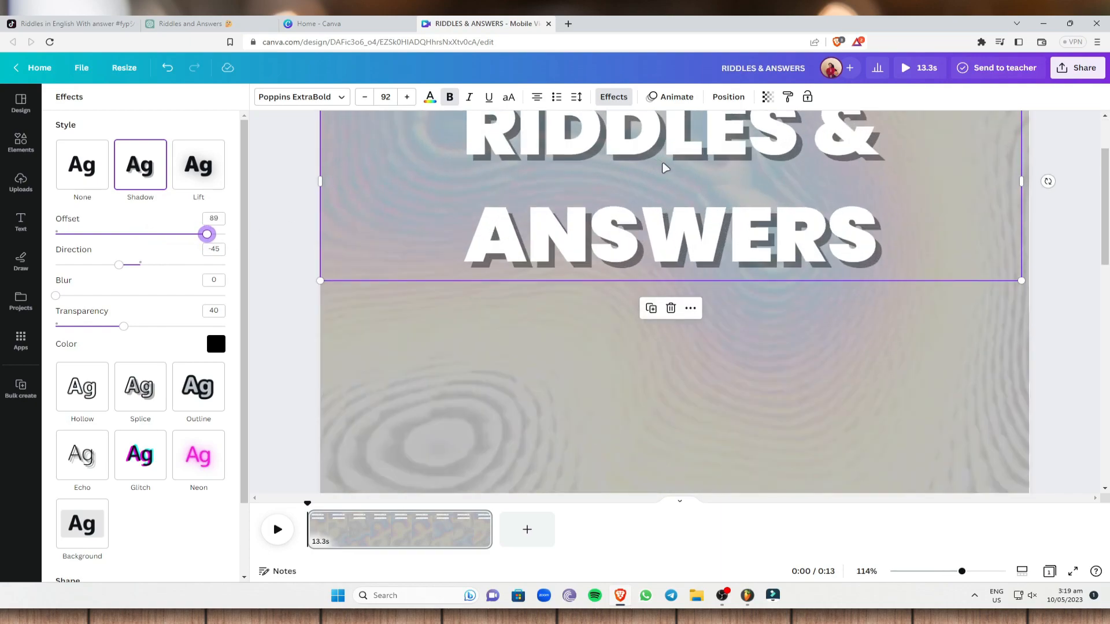
scroll(665, 167, "down", 5)
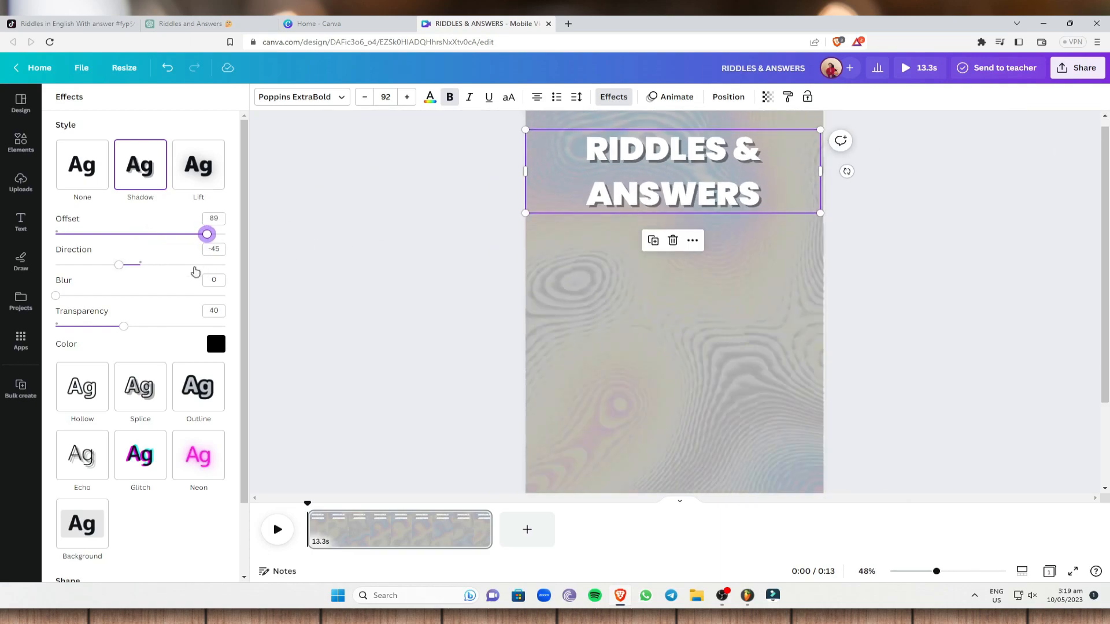
- Set the heading shadow's direction to -38, blur to 40 and transparency to 100
mouse_move(120, 265)
left_mouse_down()
mouse_move(175, 264)
mouse_move(123, 265)
left_mouse_up()
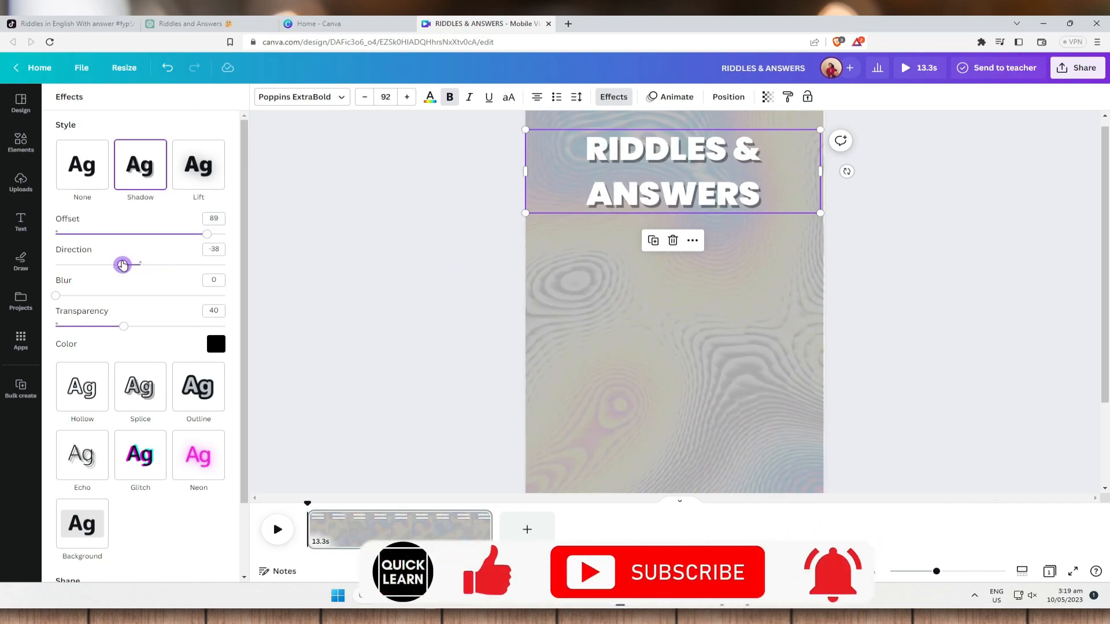
left_click_drag(59, 296, 217, 327)
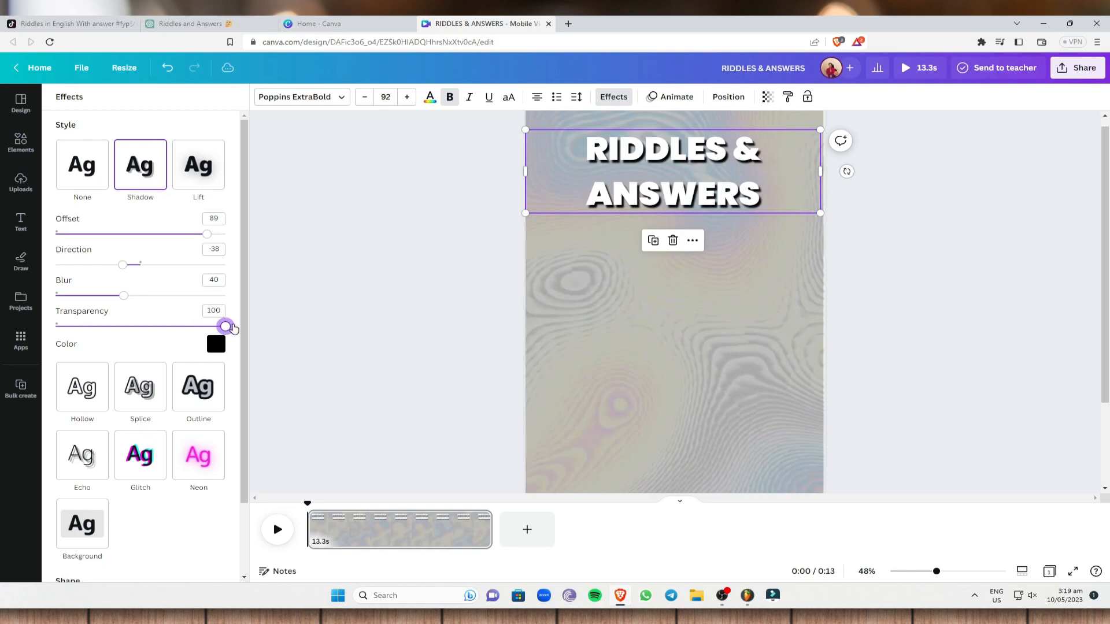
scroll(768, 235, "up", 2)
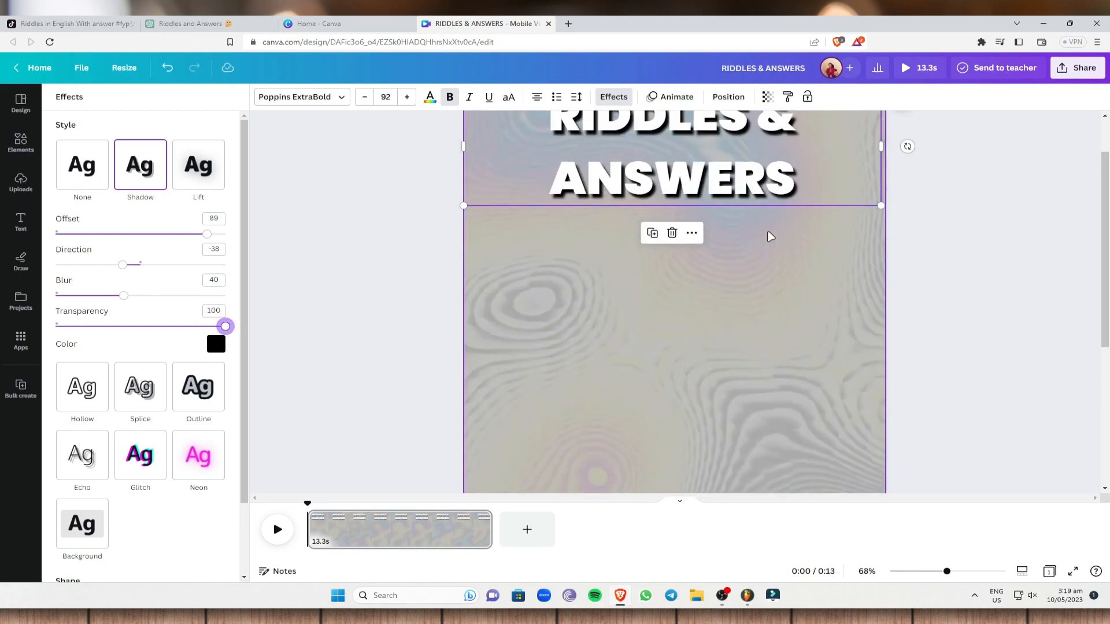
scroll(768, 236, "up", 3)
scroll(771, 234, "up", 3)
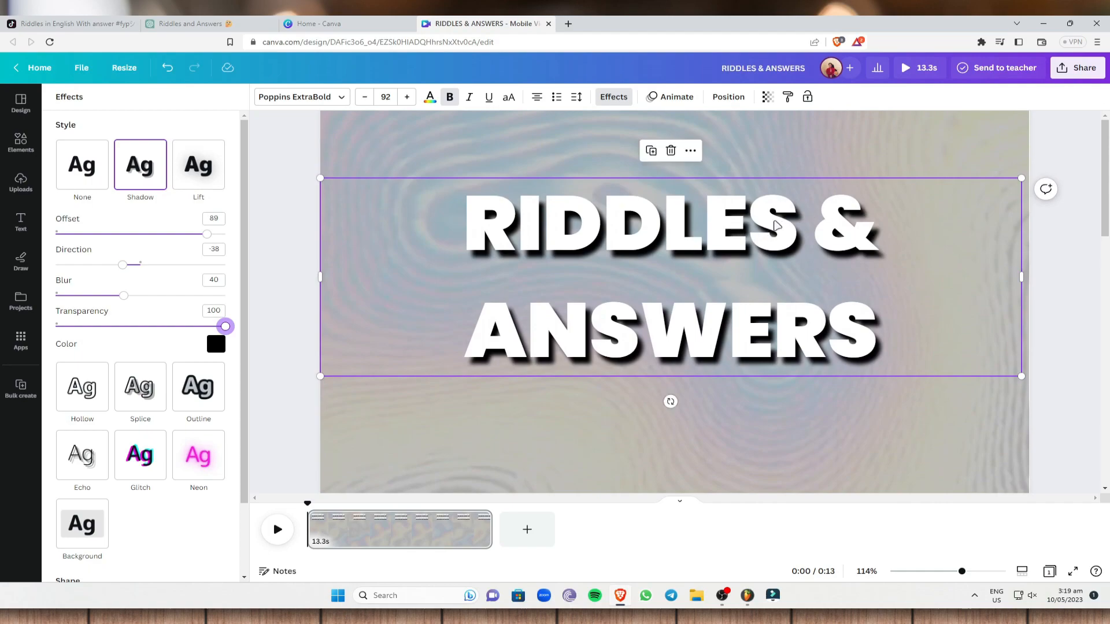
scroll(670, 235, "down", 5)
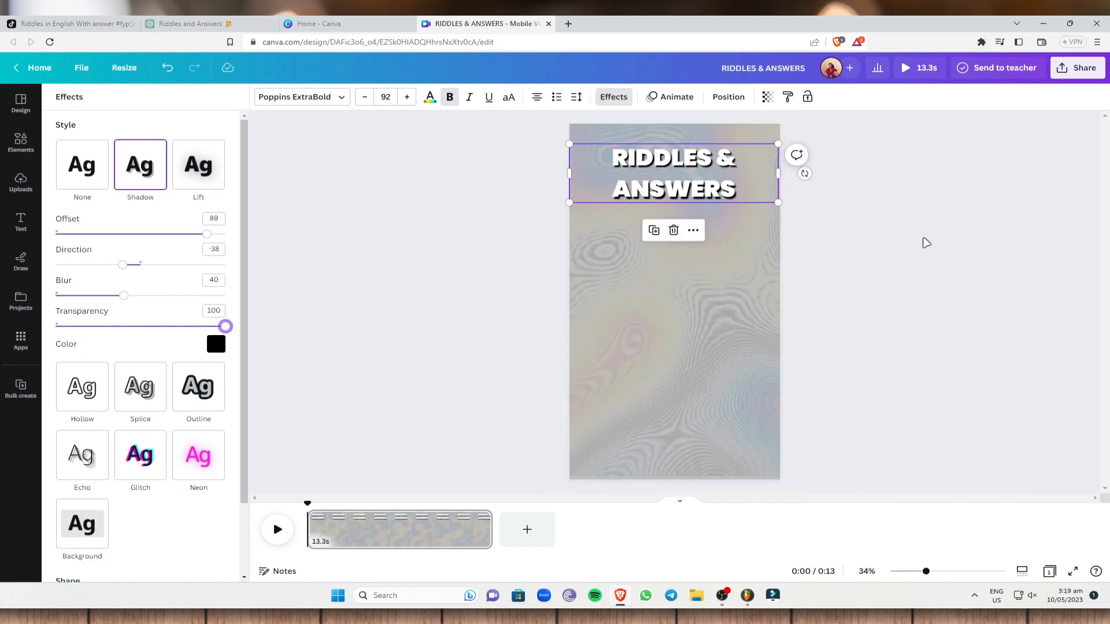
left_click(889, 230)
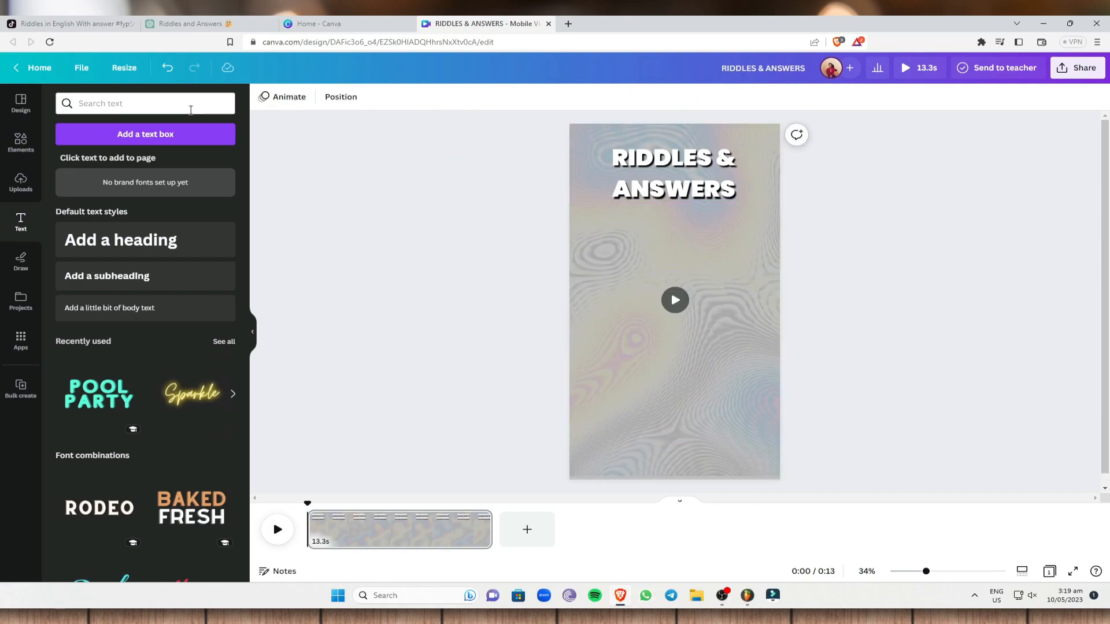
- Copy the first riddle, "What has a head, a tail, is brown, and has no legs? 🤔", from ChatGPT and return to the Canva design
left_click(181, 23)
left_click_drag(448, 185, 644, 188)
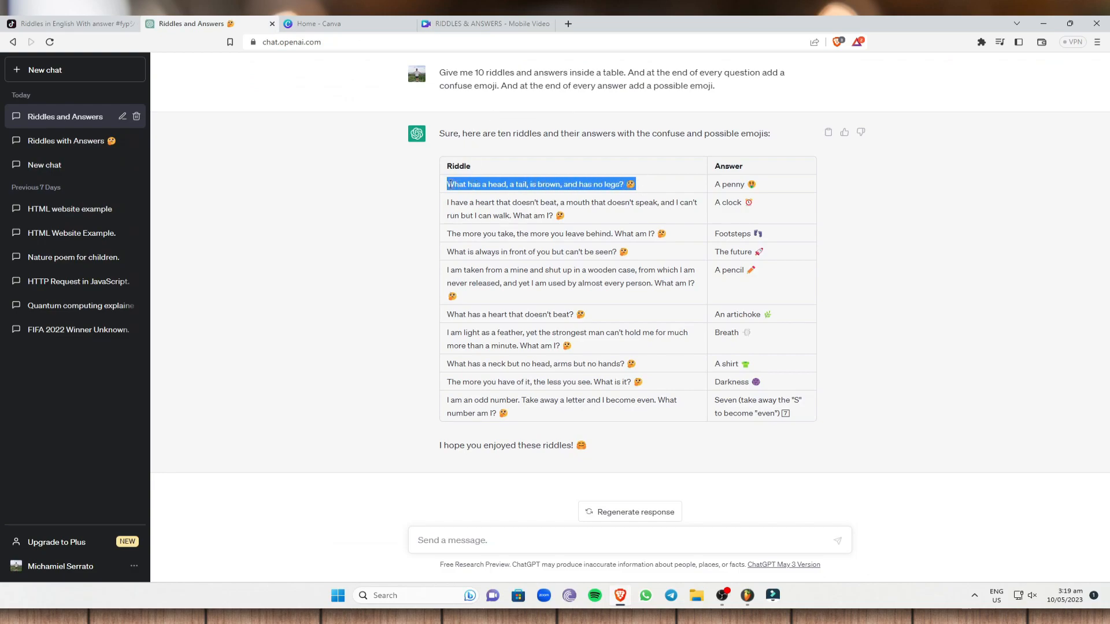
left_click(519, 196)
left_click(481, 24)
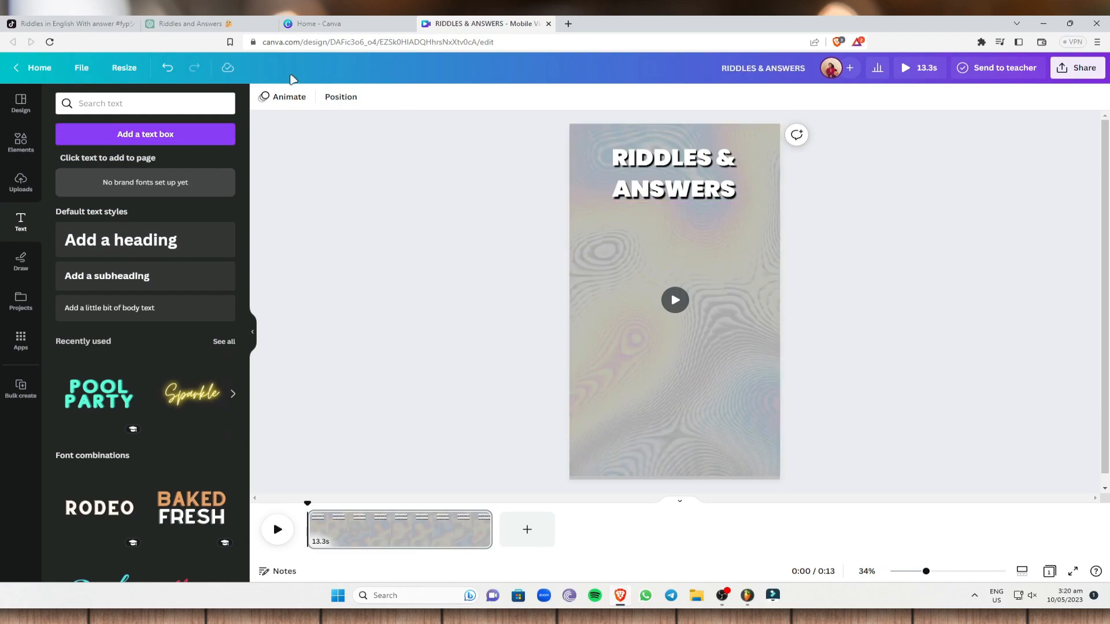
left_click(188, 23)
left_click(465, 23)
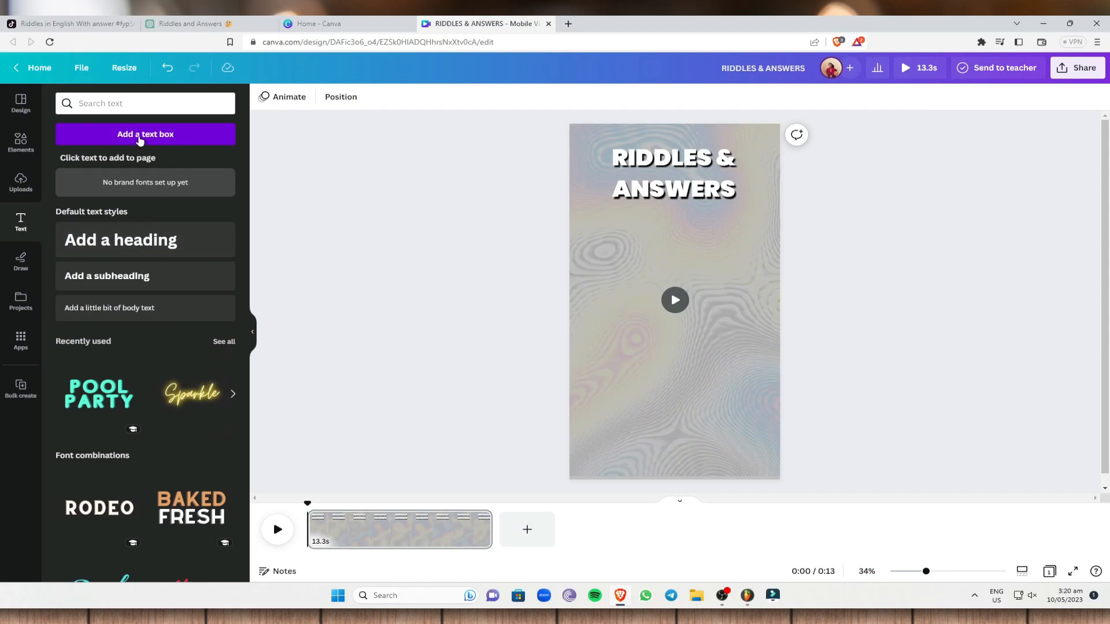
- Add a text box in the middle of the page containing the copied riddle "What has a head, a tail, is brown, and has no legs? 🤔"
left_click(140, 134)
left_click(710, 328)
key("ctrl+a")
key("BackSpace")
type("F")
right_click(678, 281)
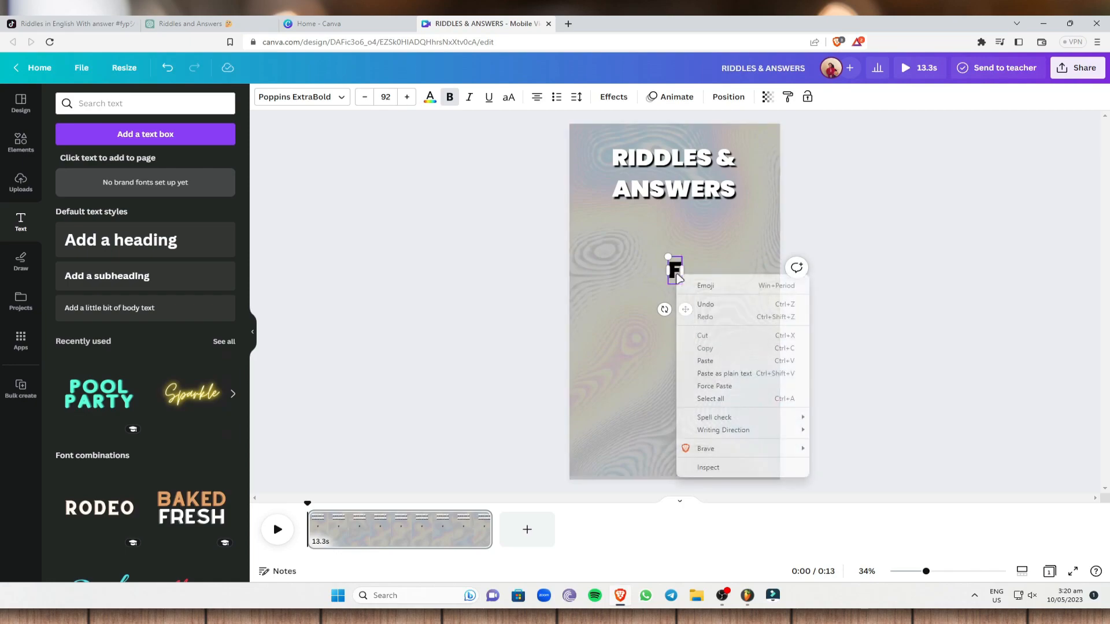
left_click(723, 354)
key("BackSpace")
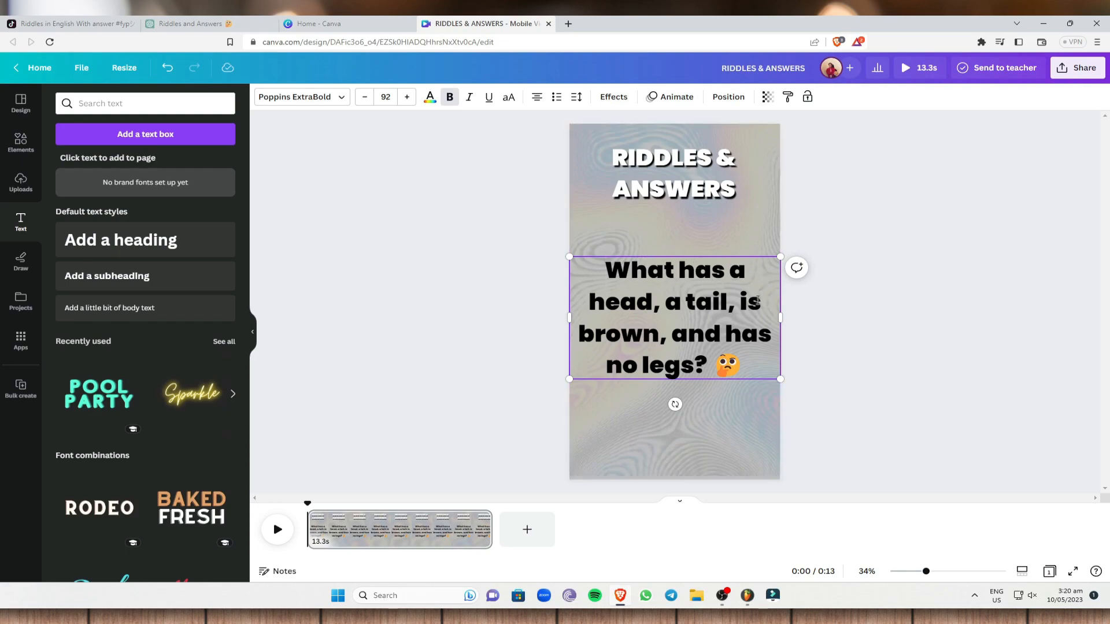
- Set the font size of the riddle text to 89
left_click_drag(711, 364, 578, 283)
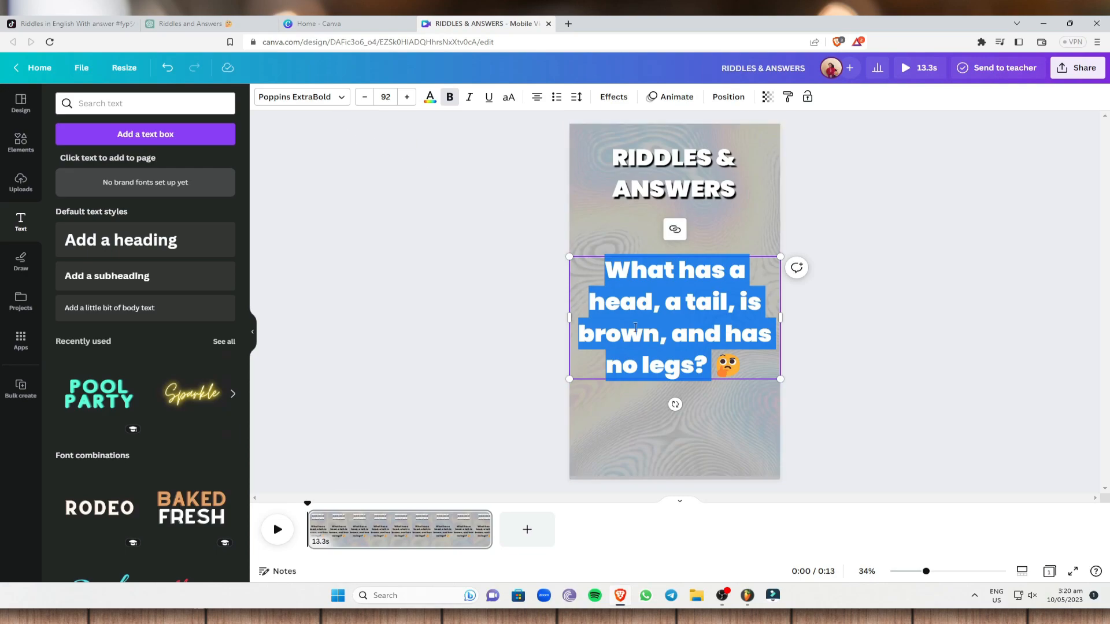
left_click(337, 100)
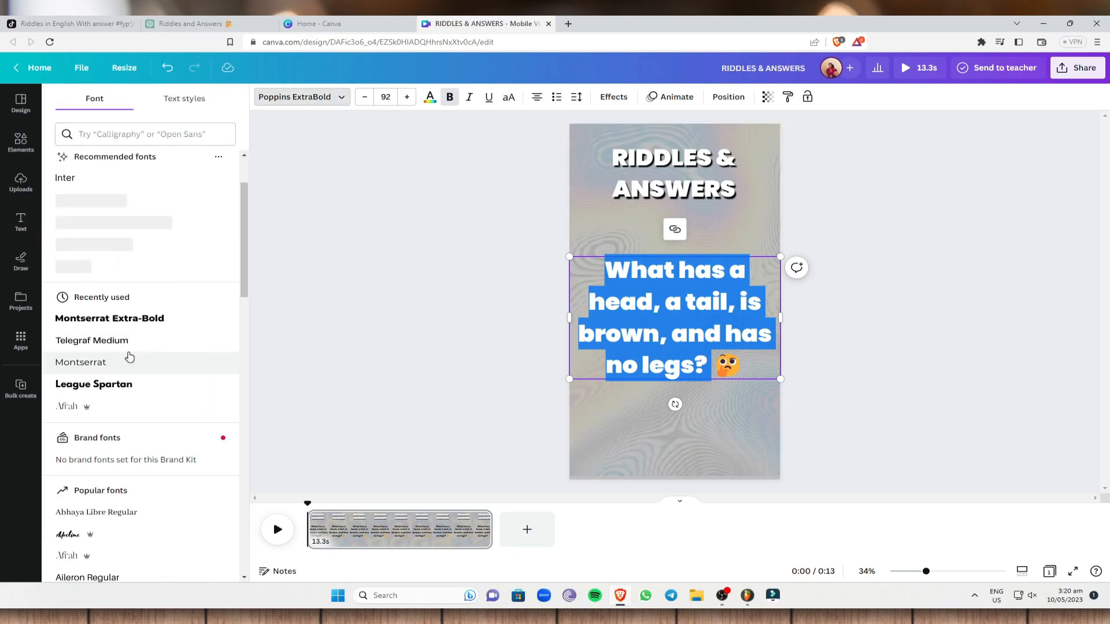
left_click(365, 96)
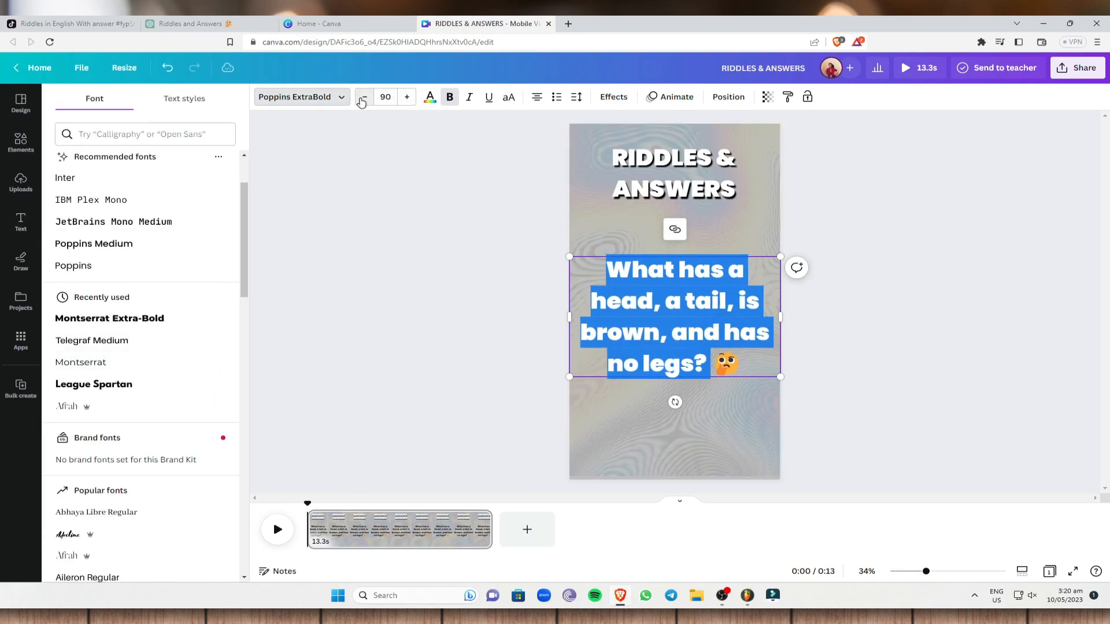
left_click(364, 97)
left_click(407, 97)
left_click(406, 97)
left_click(364, 96)
- Apply the Outline text effect to the riddle
left_click(428, 98)
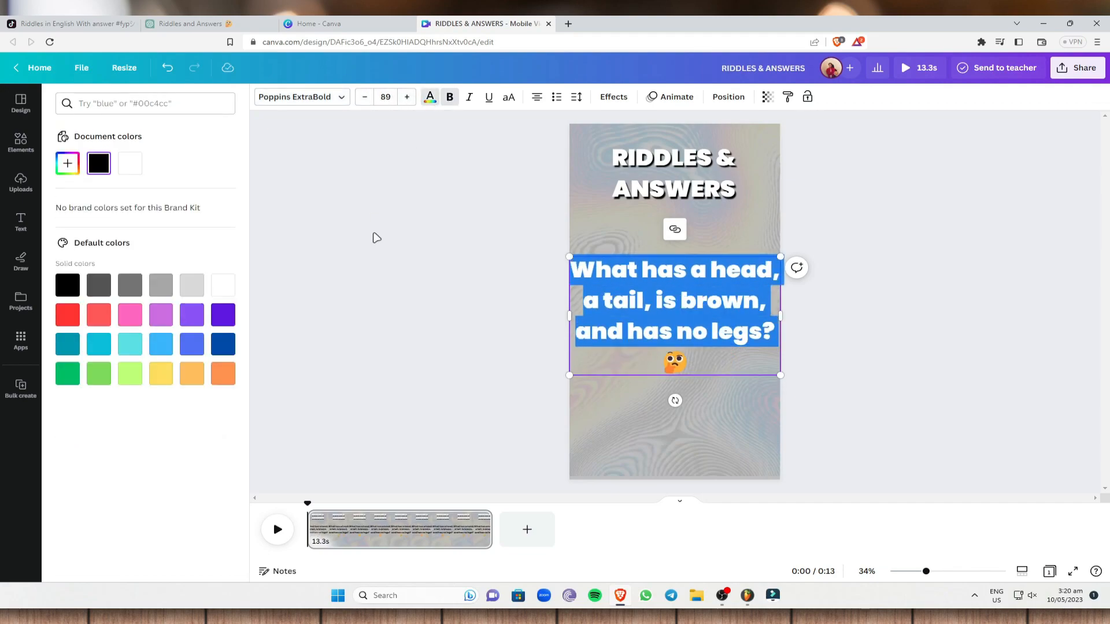
left_click(614, 97)
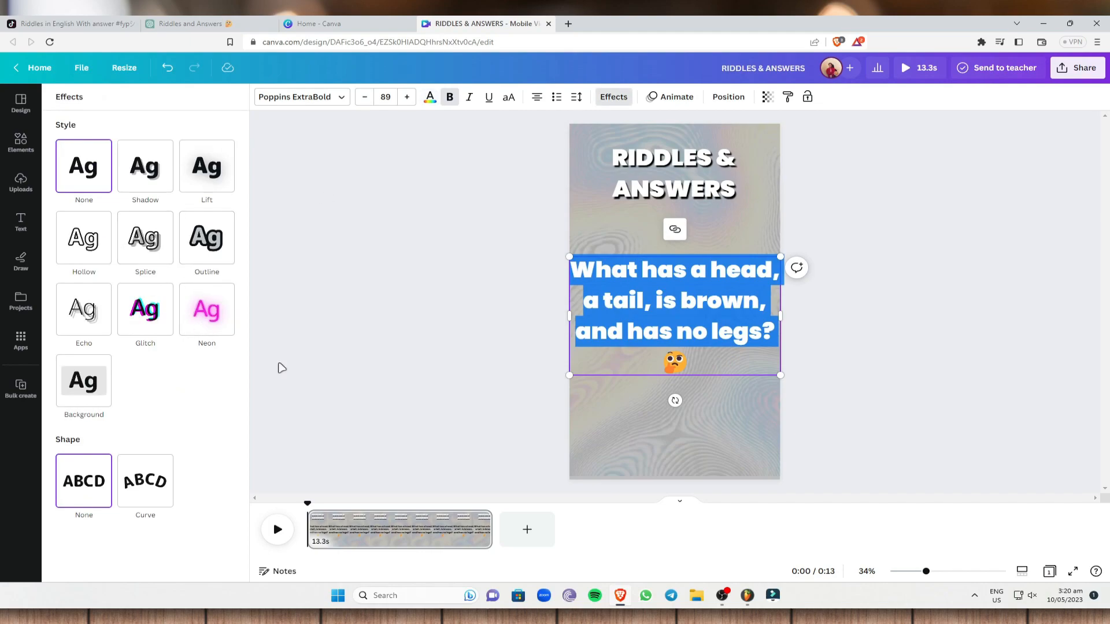
left_click(207, 242)
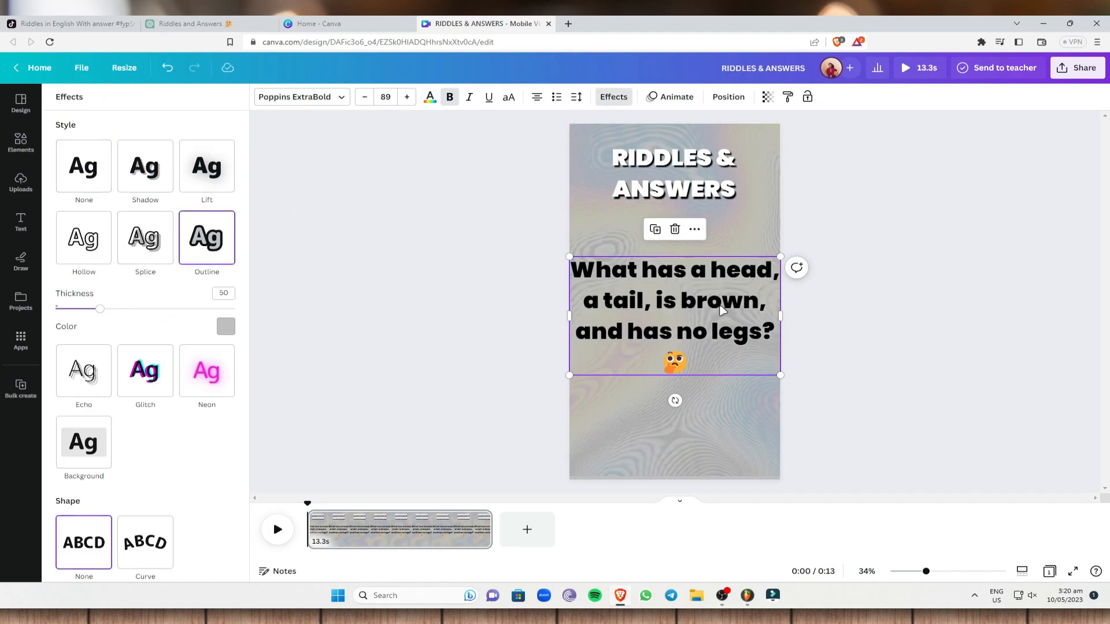
- Change the riddle's text color to white
left_click_drag(773, 341, 571, 234)
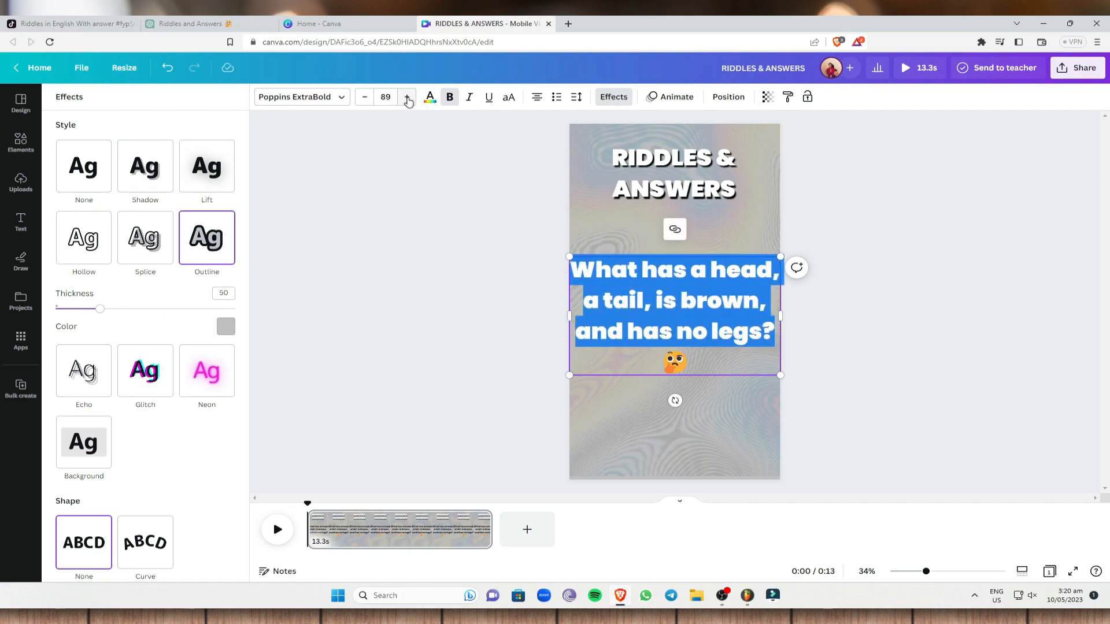
left_click(430, 97)
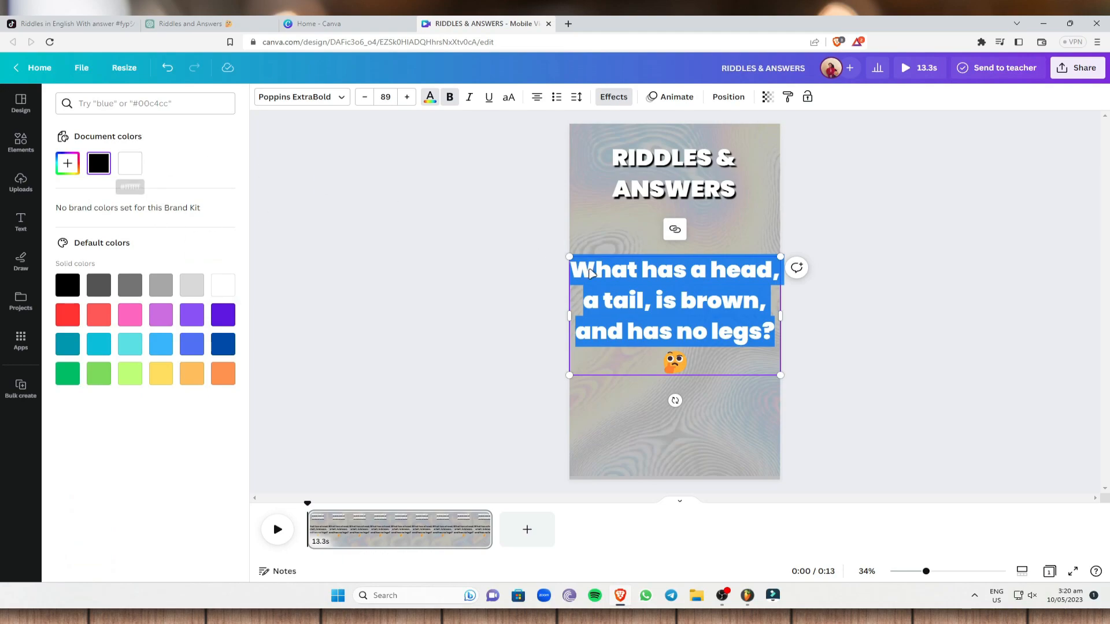
left_click(130, 165)
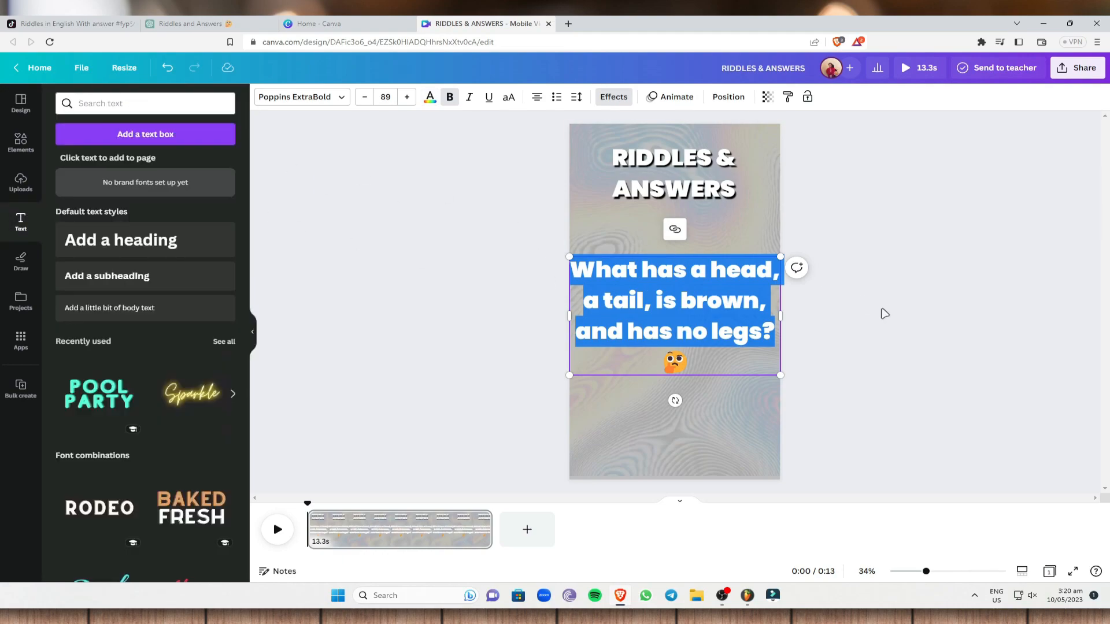
left_click(879, 314)
- Set the color of the riddle's outline effect to black
left_click(751, 329)
left_click_drag(770, 334, 566, 290)
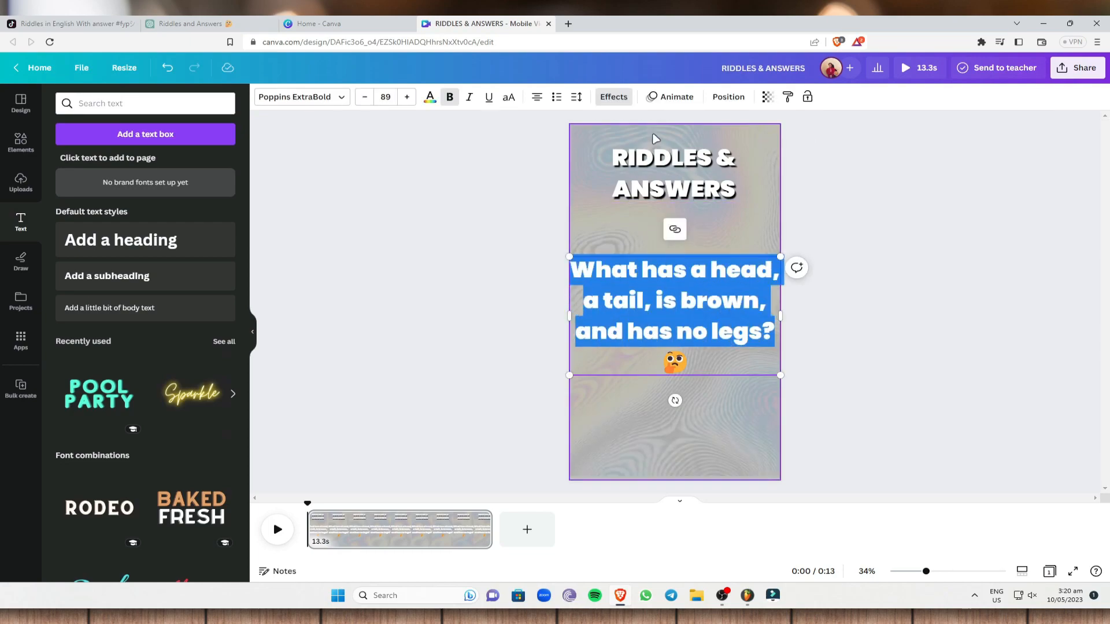
left_click(614, 97)
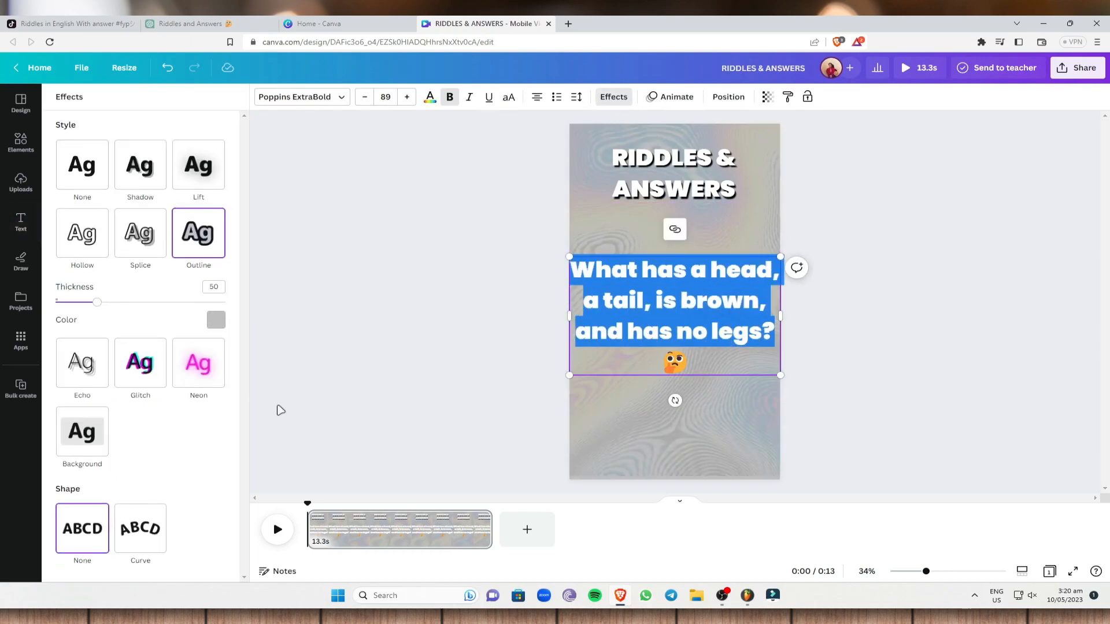
left_click(217, 320)
left_click(100, 383)
left_click(818, 343)
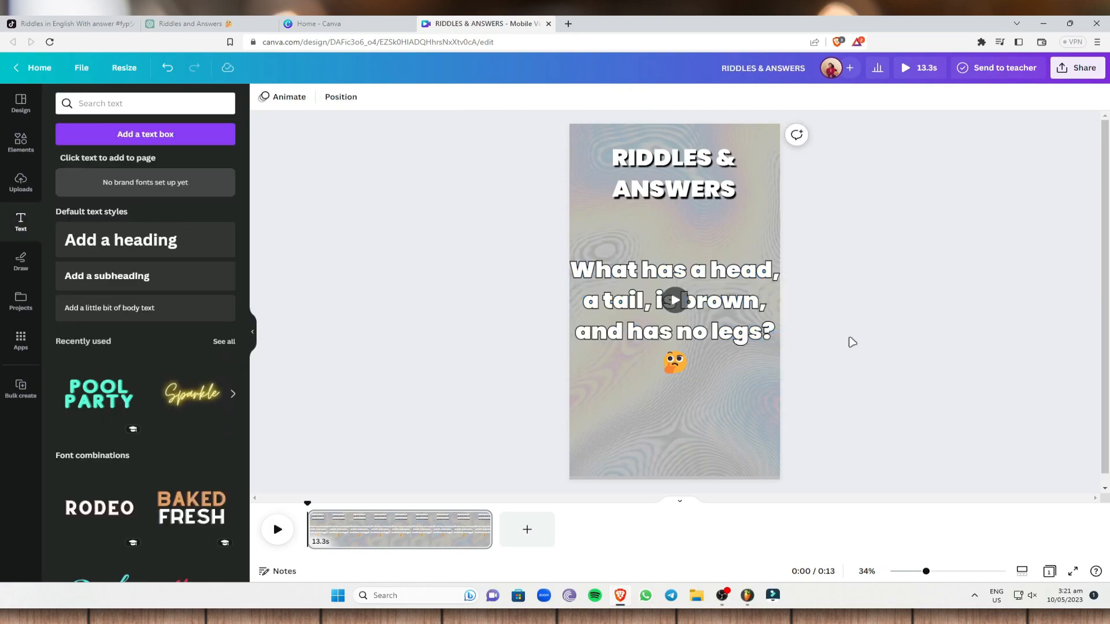
- Check the riddle's outline up close and increase its thickness to near the maximum
scroll(730, 347, "up", 5)
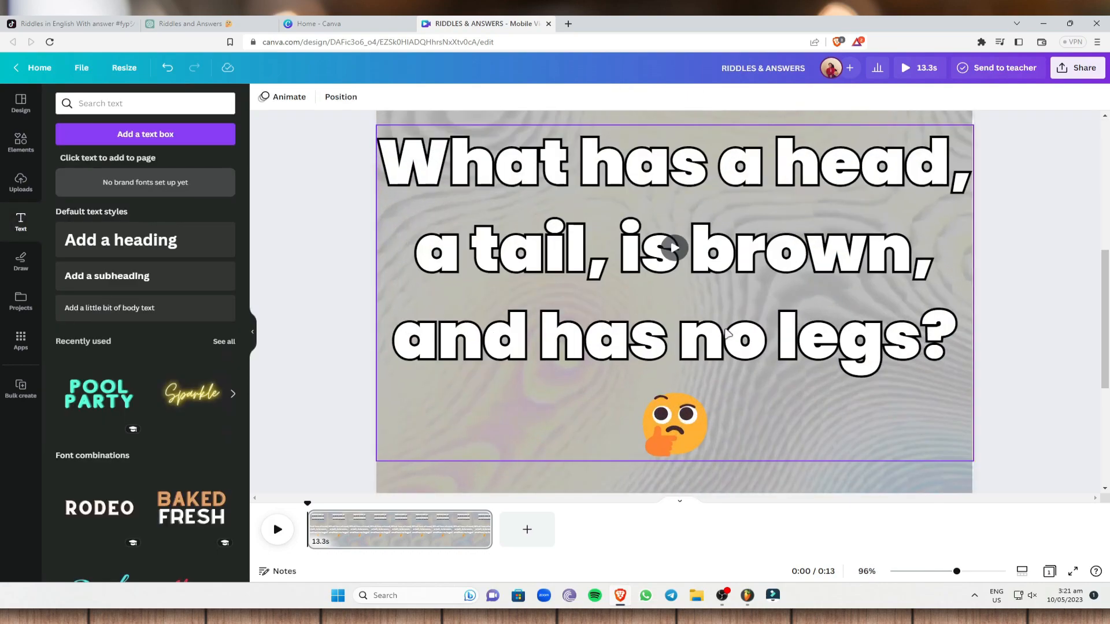
scroll(727, 333, "down", 5)
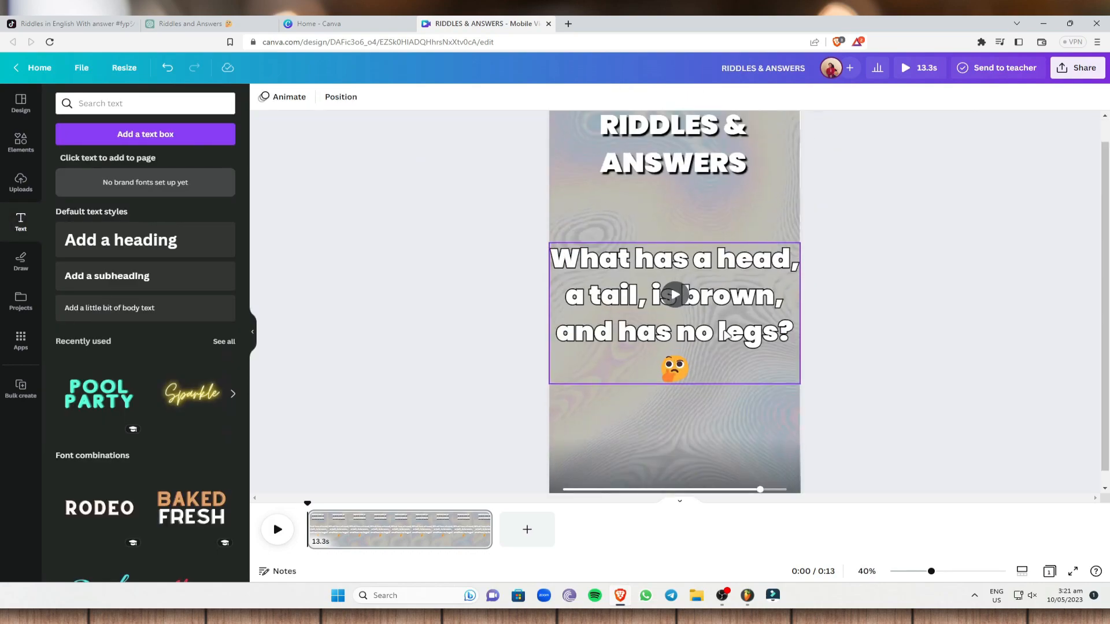
left_click(758, 339)
left_click_drag(793, 334, 540, 249)
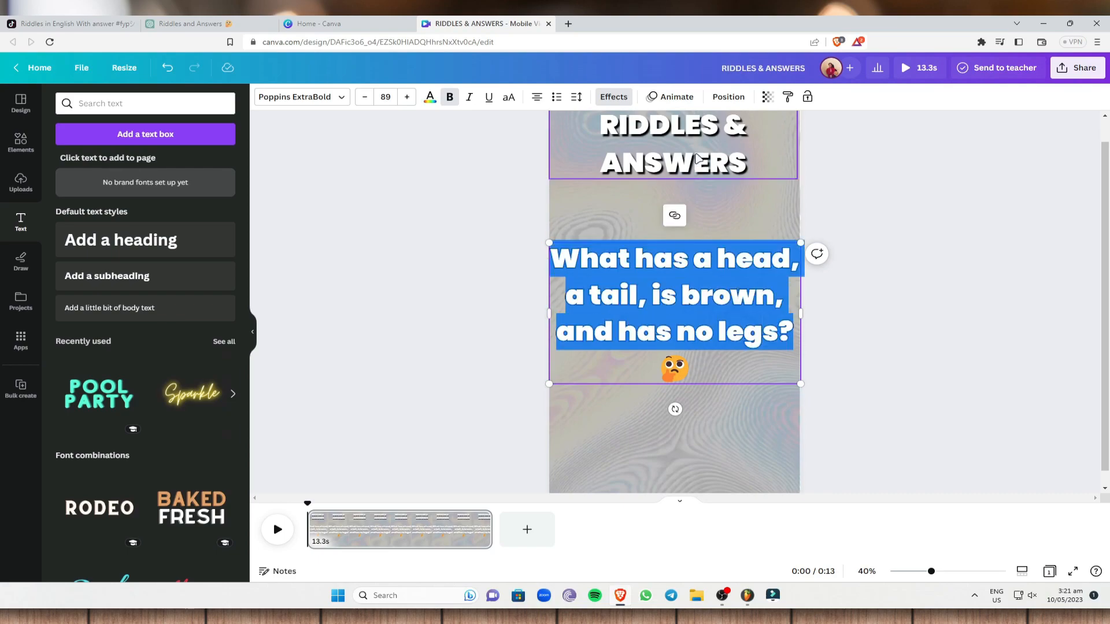
left_click(602, 99)
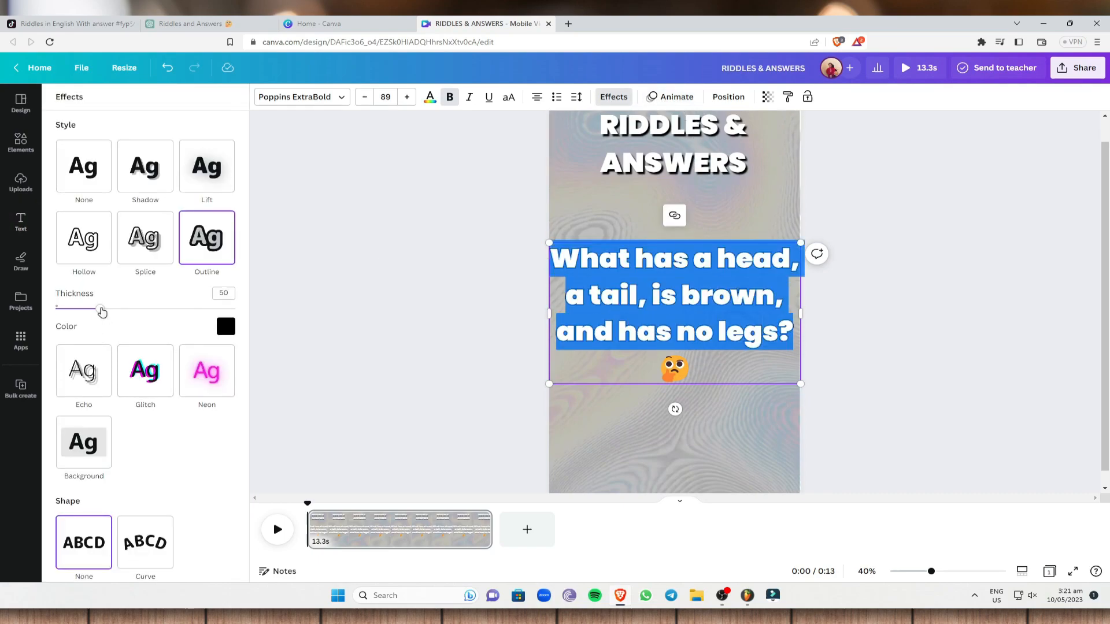
left_click_drag(101, 310, 225, 310)
left_click(881, 284)
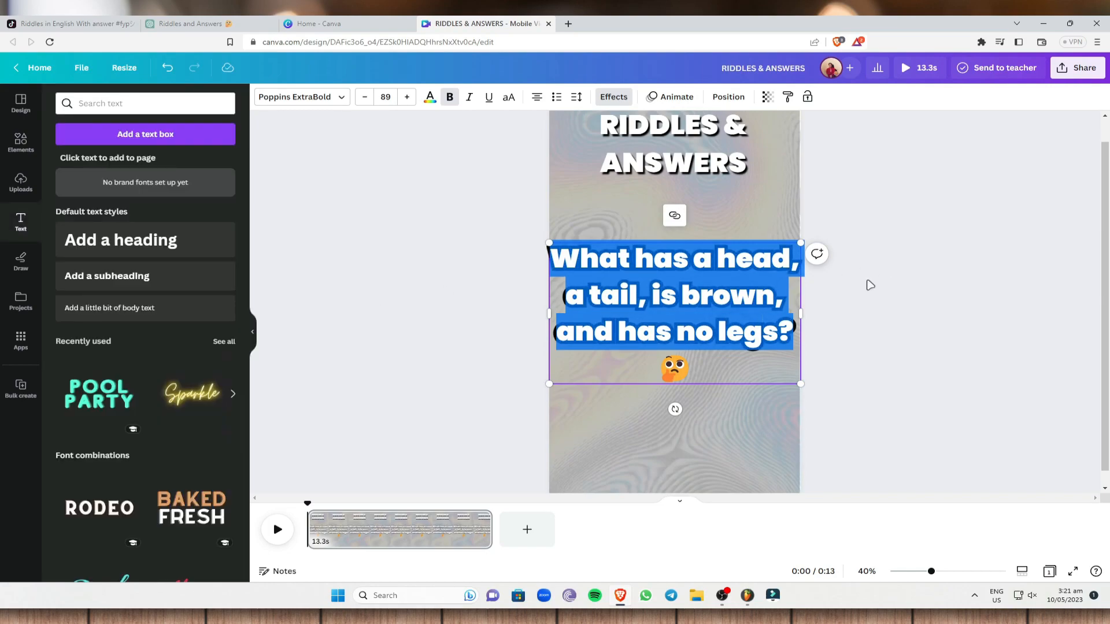
left_click(848, 341)
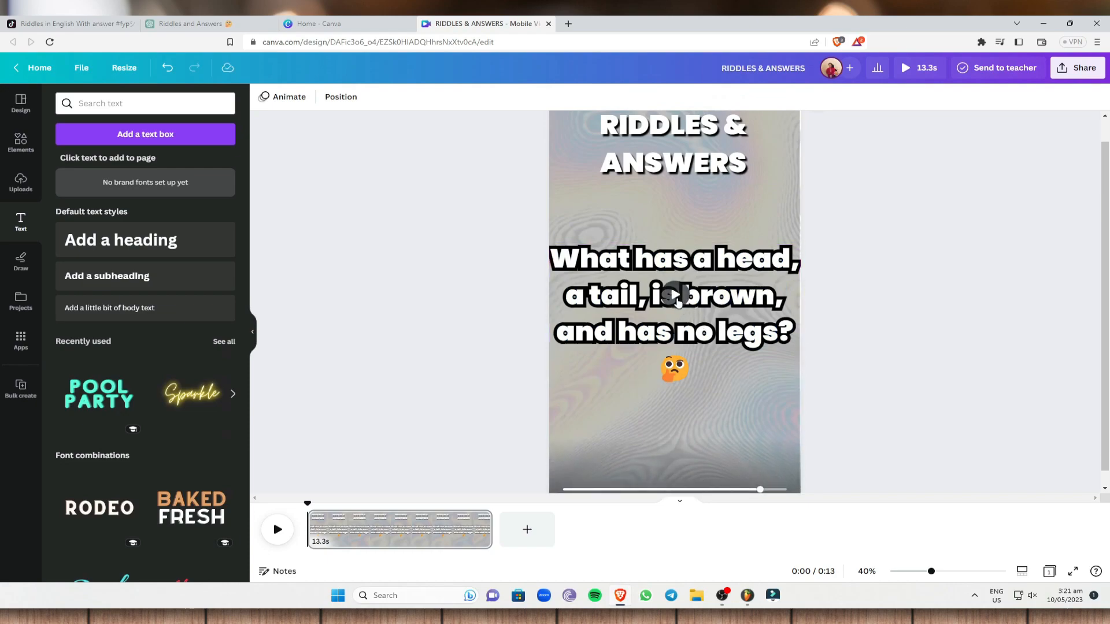
- Move the riddle text to sit a little below the "RIDDLES & ANSWERS" heading, leaving room for an answer underneath
left_click_drag(696, 320, 700, 289)
scroll(780, 289, "up", 1)
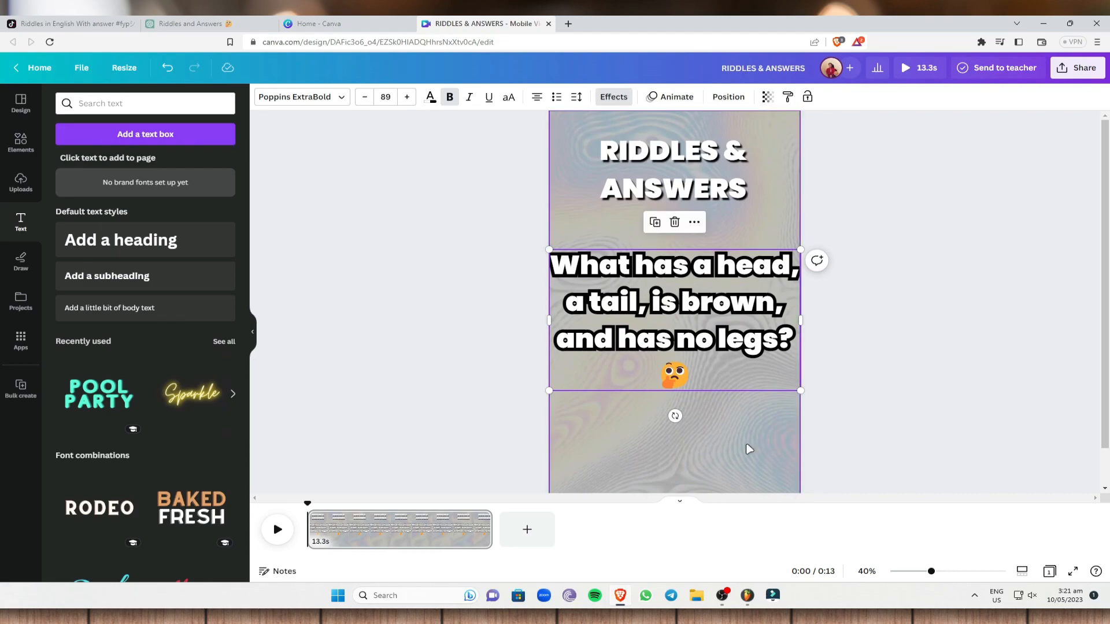
left_click_drag(697, 316, 697, 306)
key("Escape")
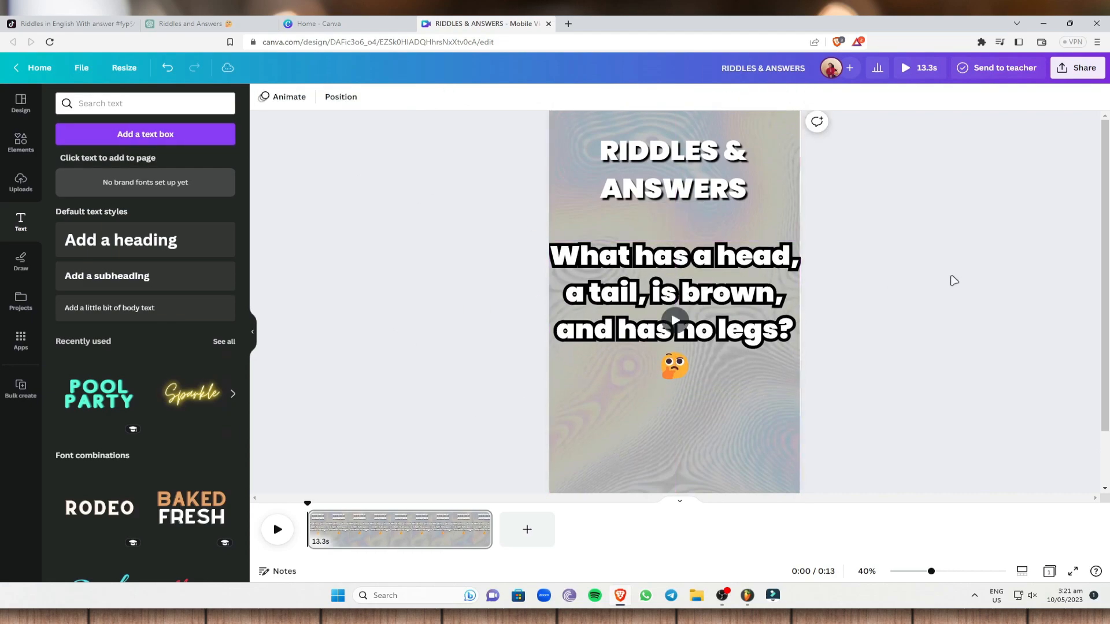
- Copy the first riddle's answer, "A penny 🤑", from the ChatGPT table and return to the Canva design
left_click(239, 24)
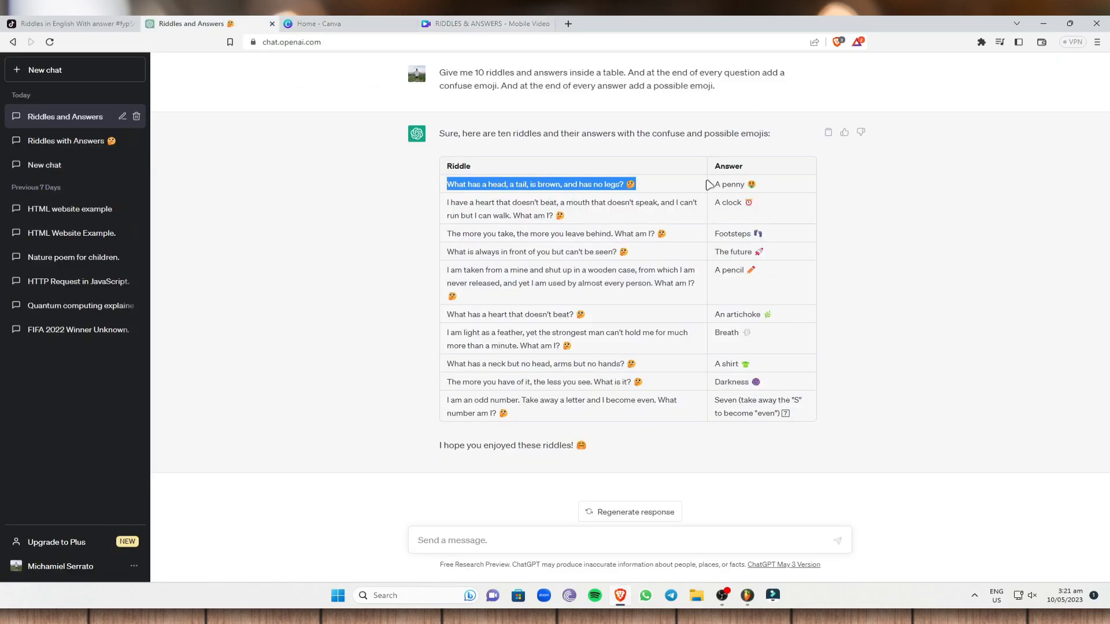
left_click_drag(763, 186, 717, 184)
right_click(725, 186)
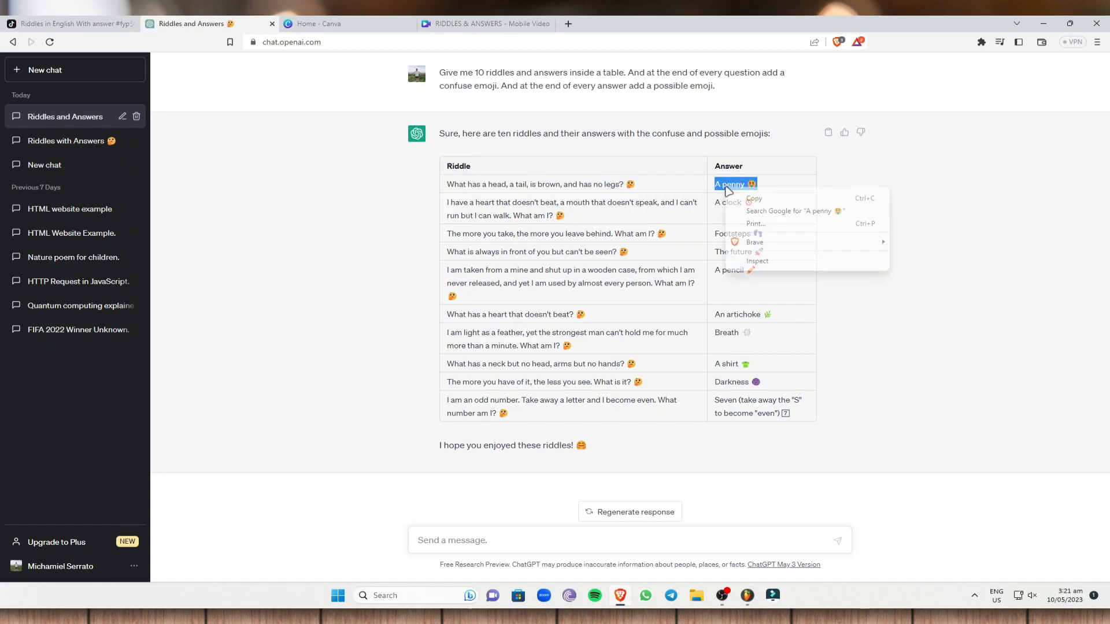
left_click(776, 197)
left_click(479, 22)
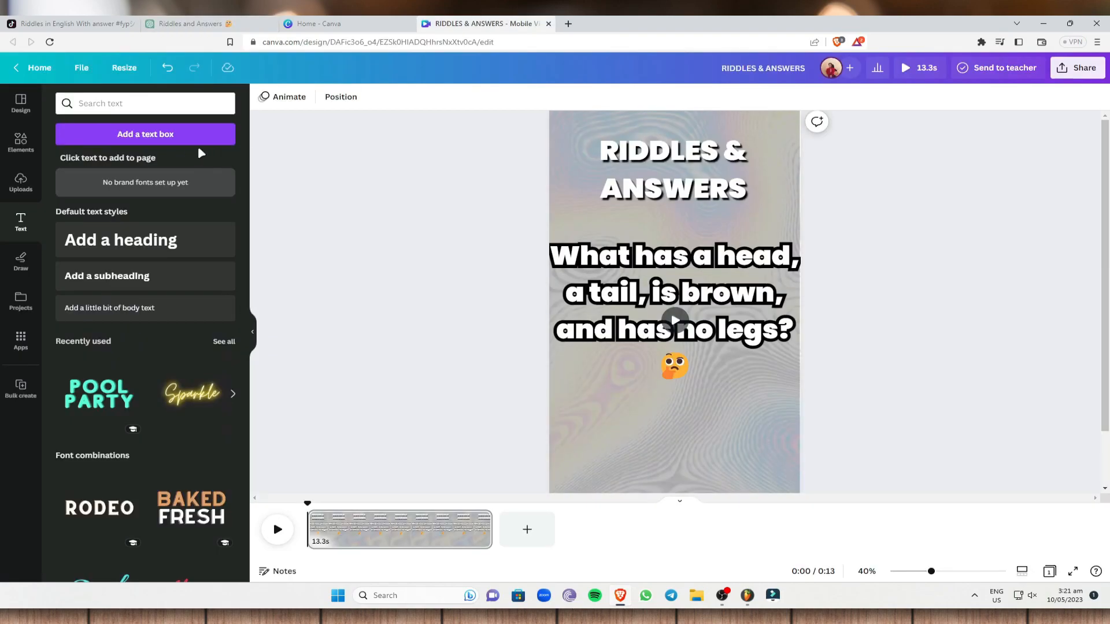
- Add a text box containing the copied answer "A penny 🤑" and place it below the riddle
left_click(173, 136)
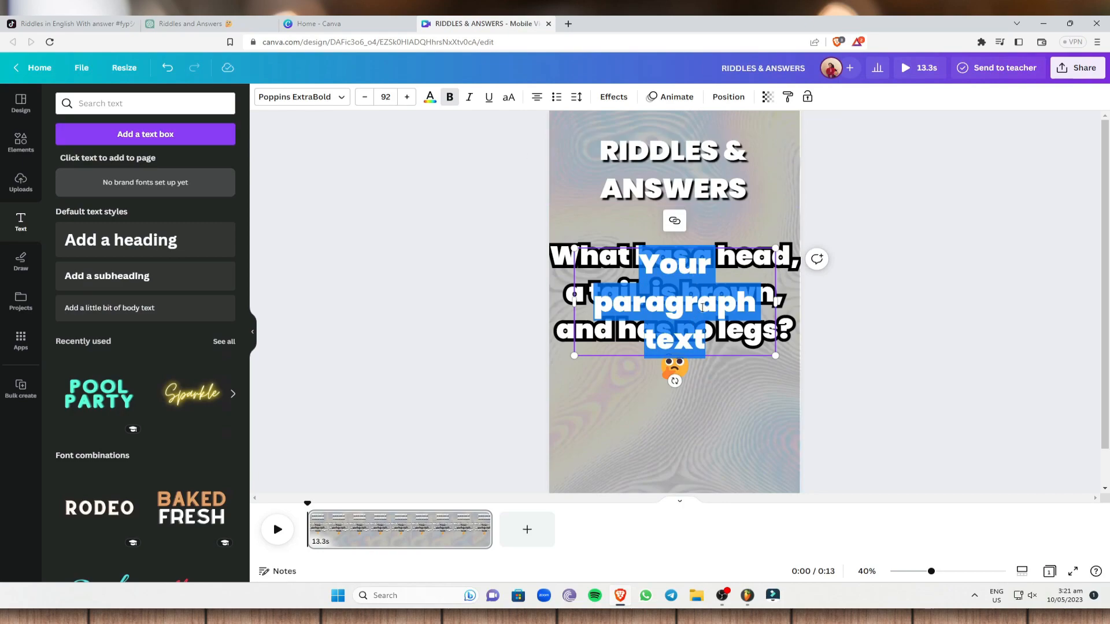
right_click(682, 286)
left_click(703, 340)
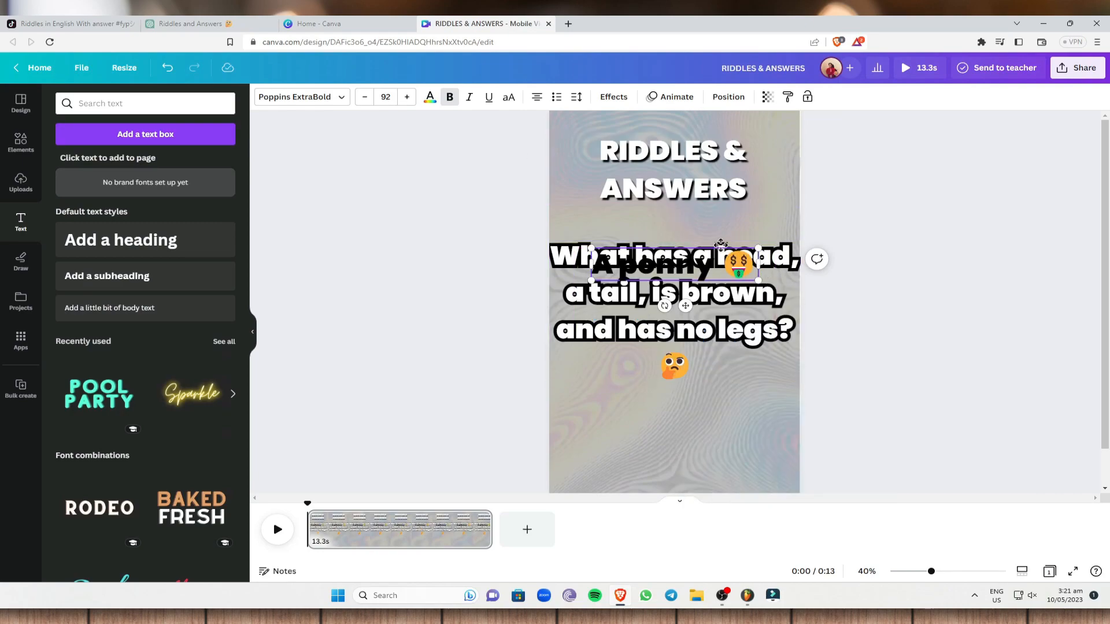
left_click_drag(686, 305, 682, 463)
- Change the text color of the answer "A penny" to white
double_click(623, 418)
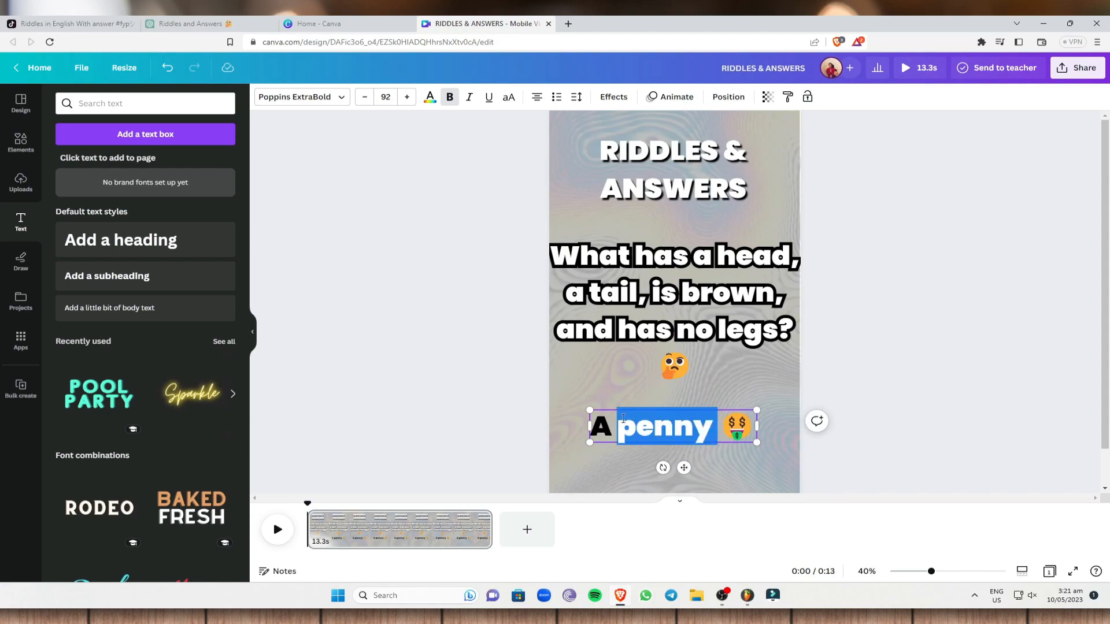
left_click_drag(623, 418, 585, 424)
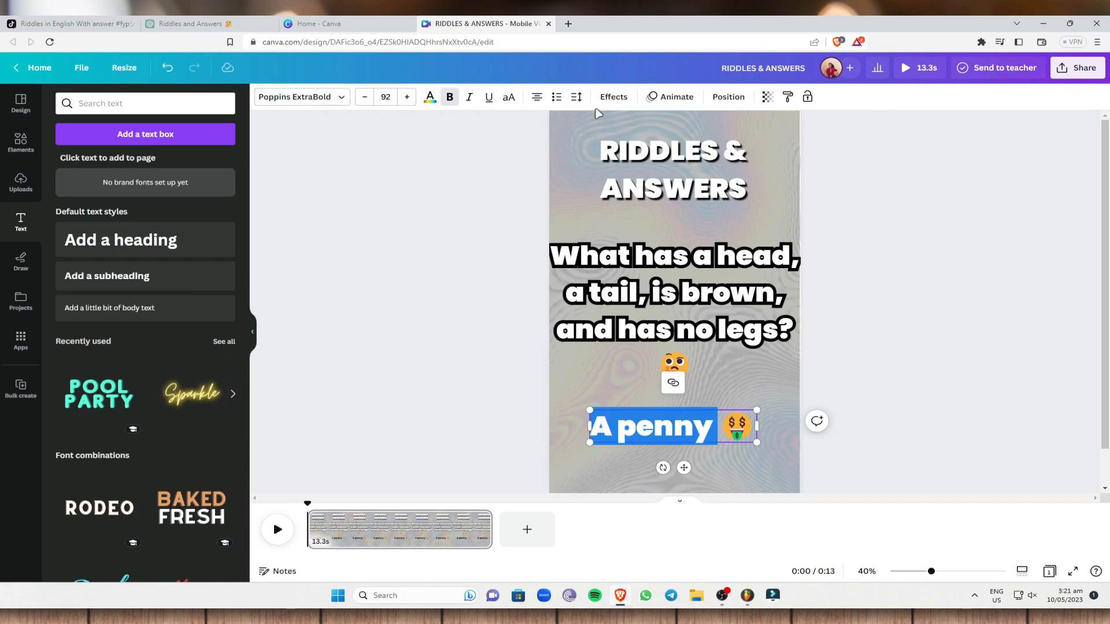
left_click(438, 100)
left_click(137, 168)
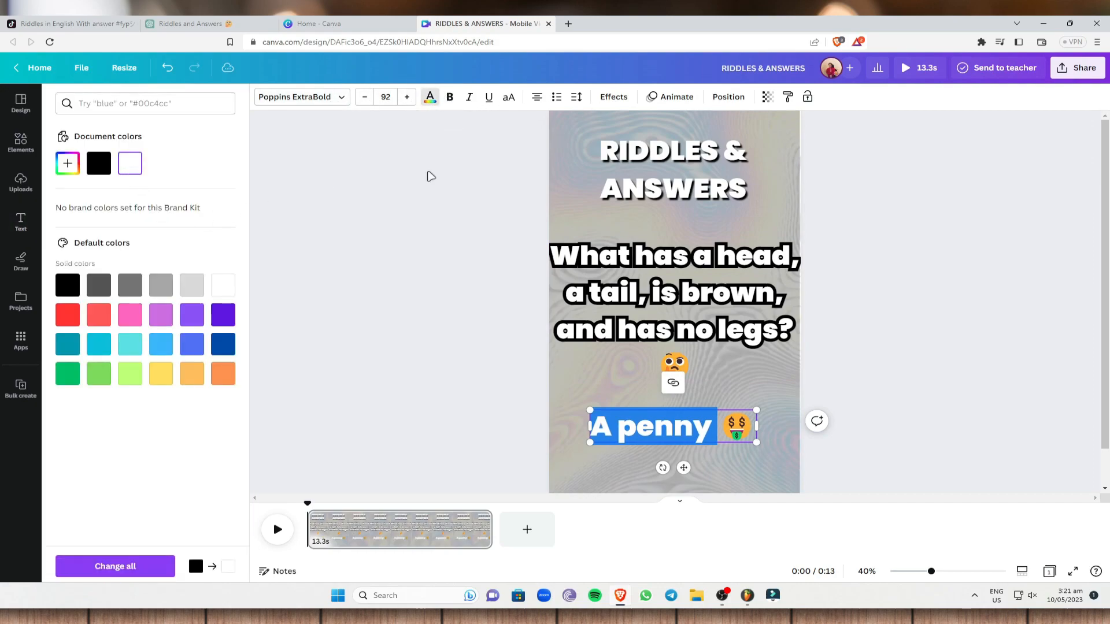
left_click(851, 392)
- Apply the Background text effect to the answer, trying light gray and settling on the darker medium gray as its color
left_click(717, 429)
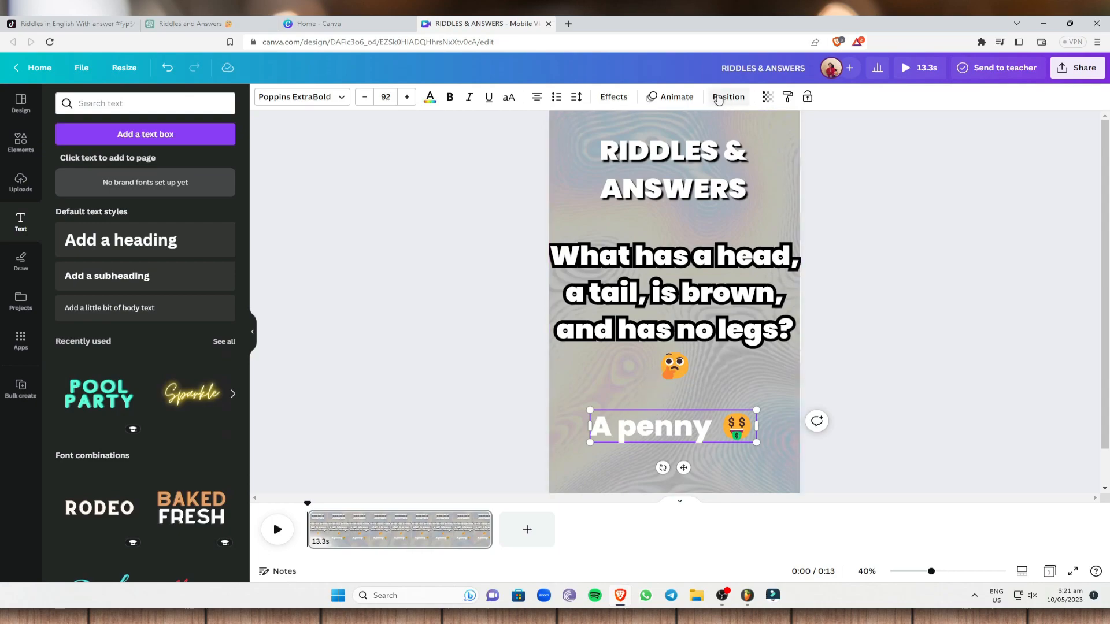
left_click(613, 99)
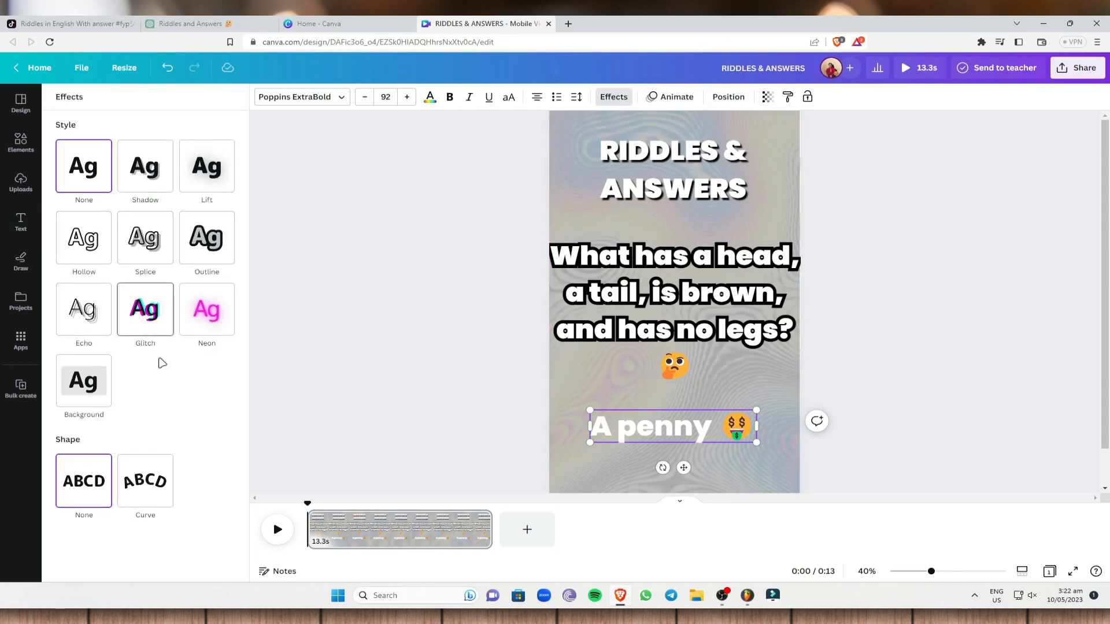
left_click(81, 385)
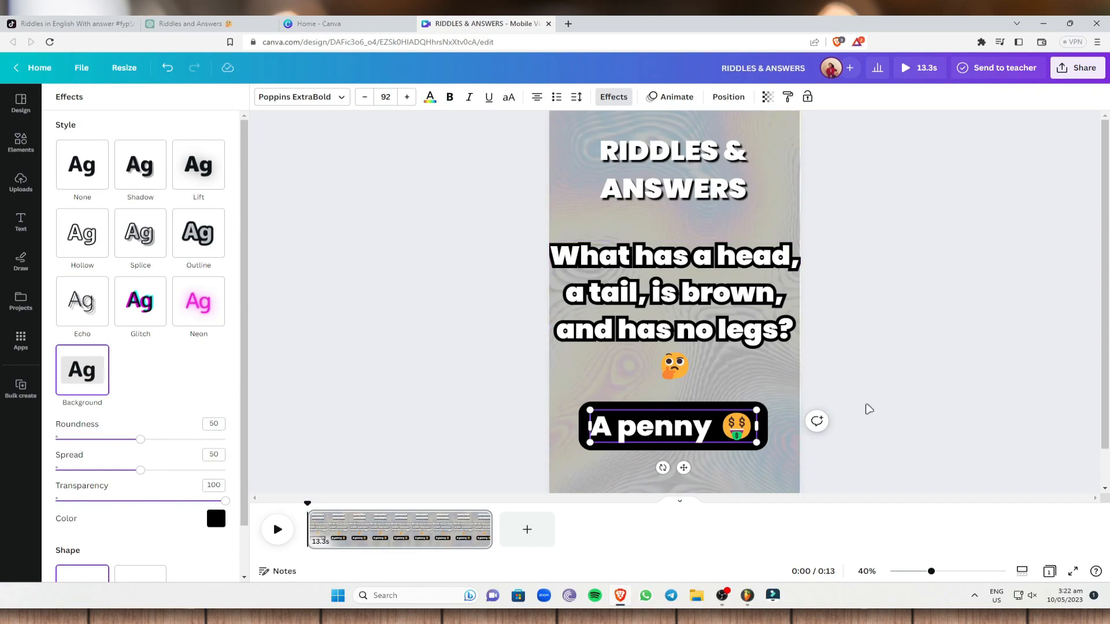
left_click(217, 519)
scroll(124, 467, "down", 1)
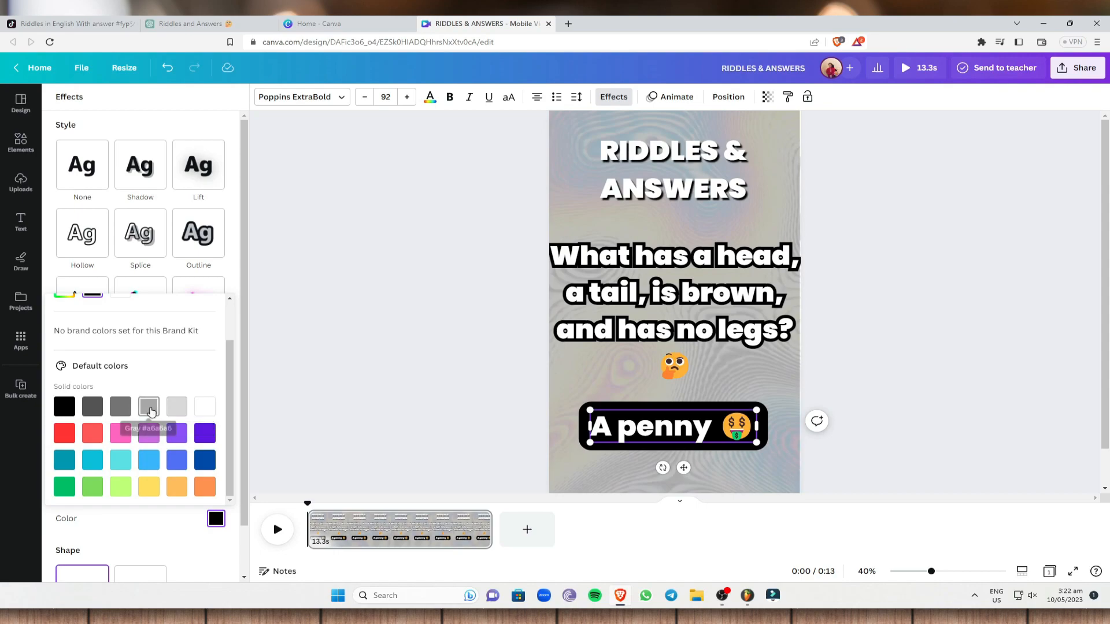
left_click(179, 407)
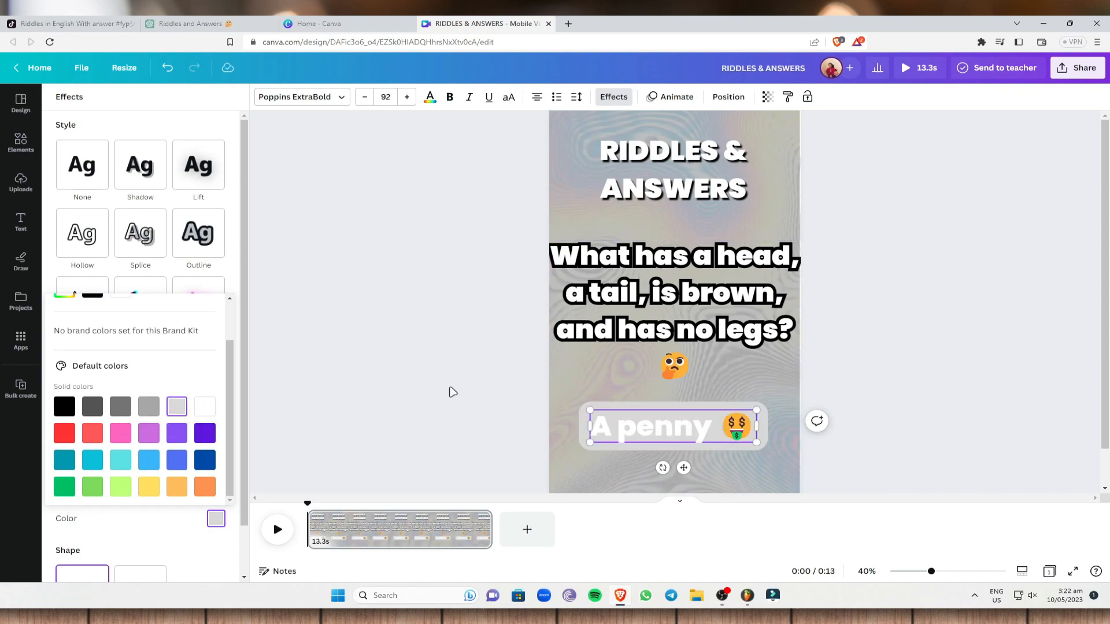
left_click(120, 409)
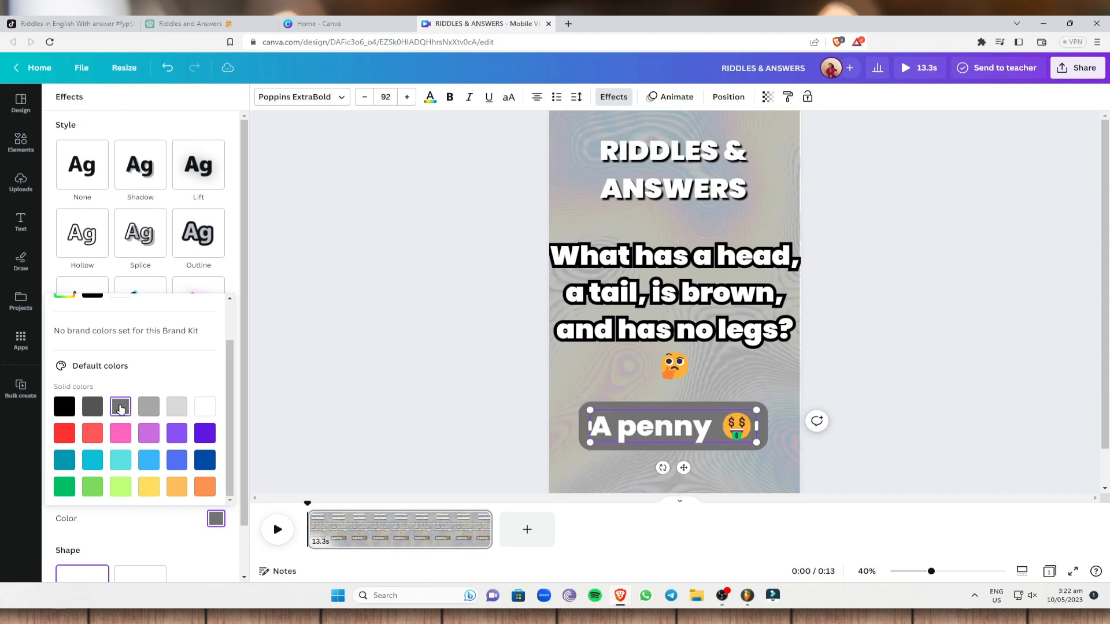
left_click(933, 389)
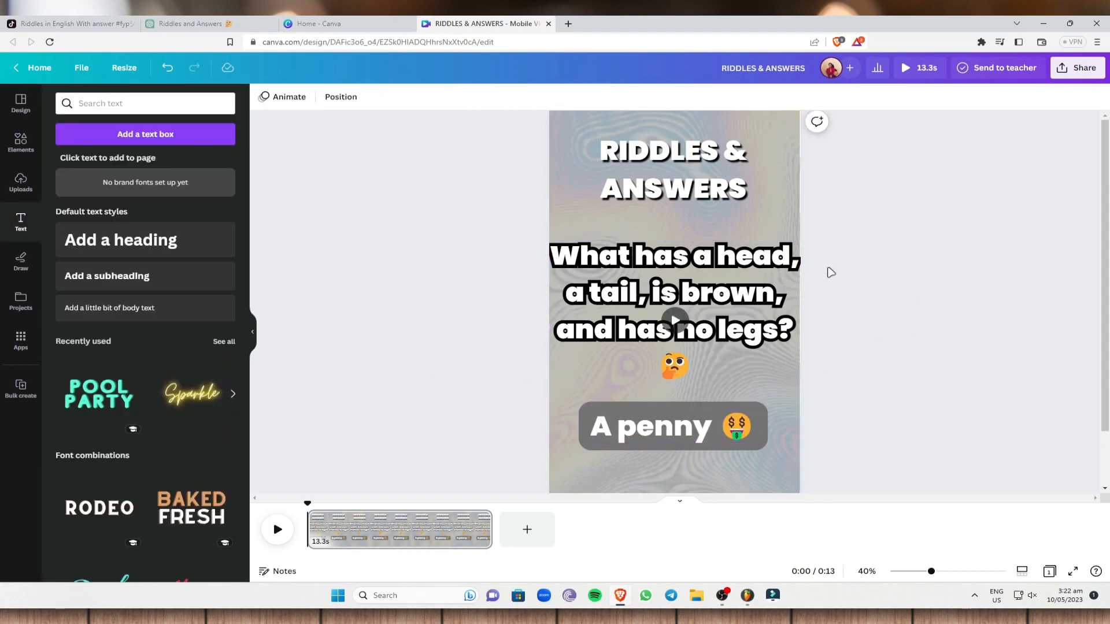
- Shrink the riddle text box slightly and shift it to sit better within the page width, and preview the video
left_click(796, 353)
left_click_drag(799, 379, 790, 374)
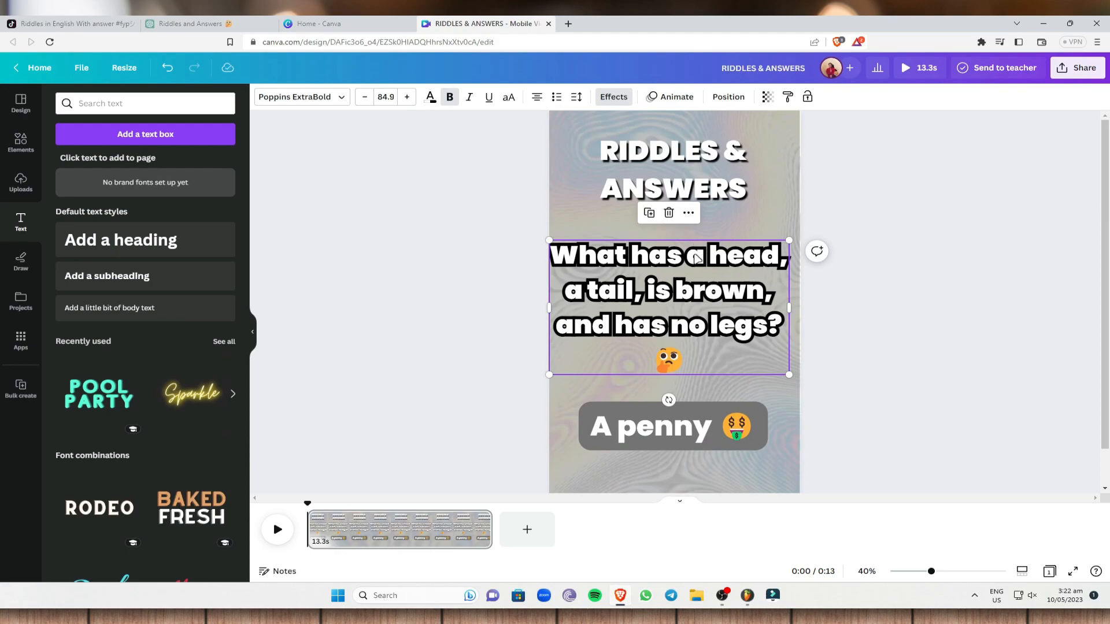
left_click_drag(697, 260, 706, 260)
left_click(949, 250)
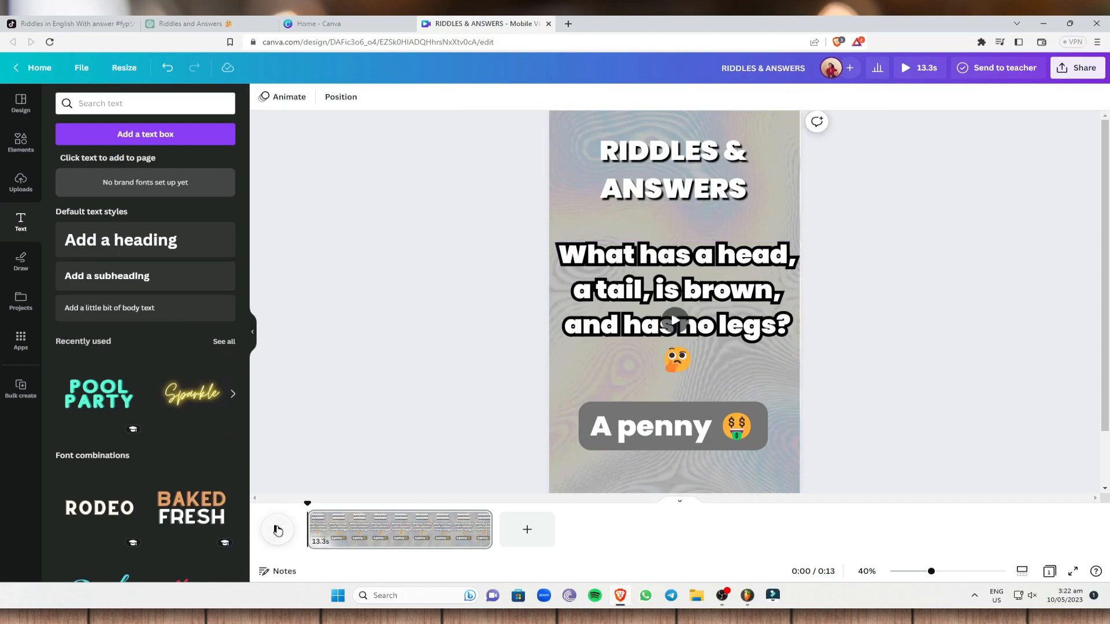
left_click(278, 531)
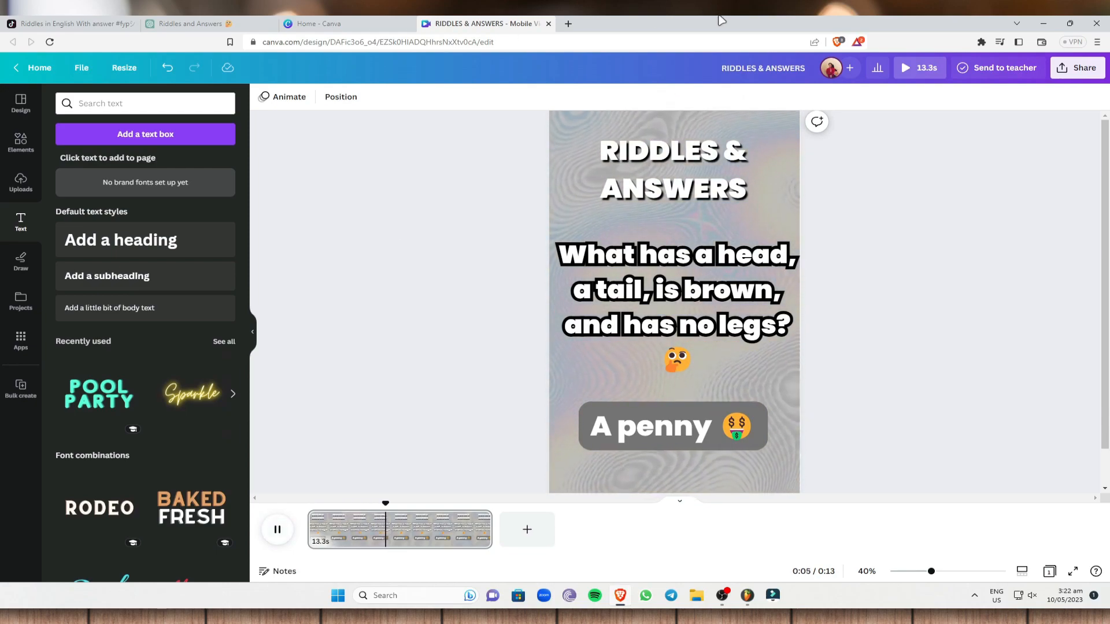
key("space")
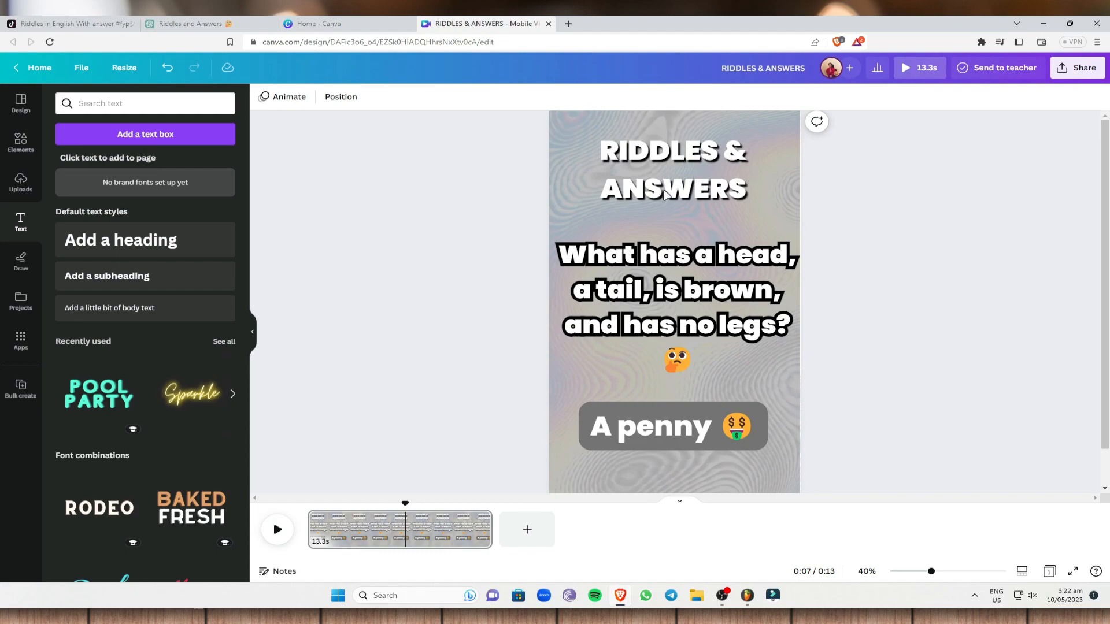
- Apply the Pan text animation to the "RIDDLES & ANSWERS" heading on both enter and exit, with a reduced speed
left_click(708, 156)
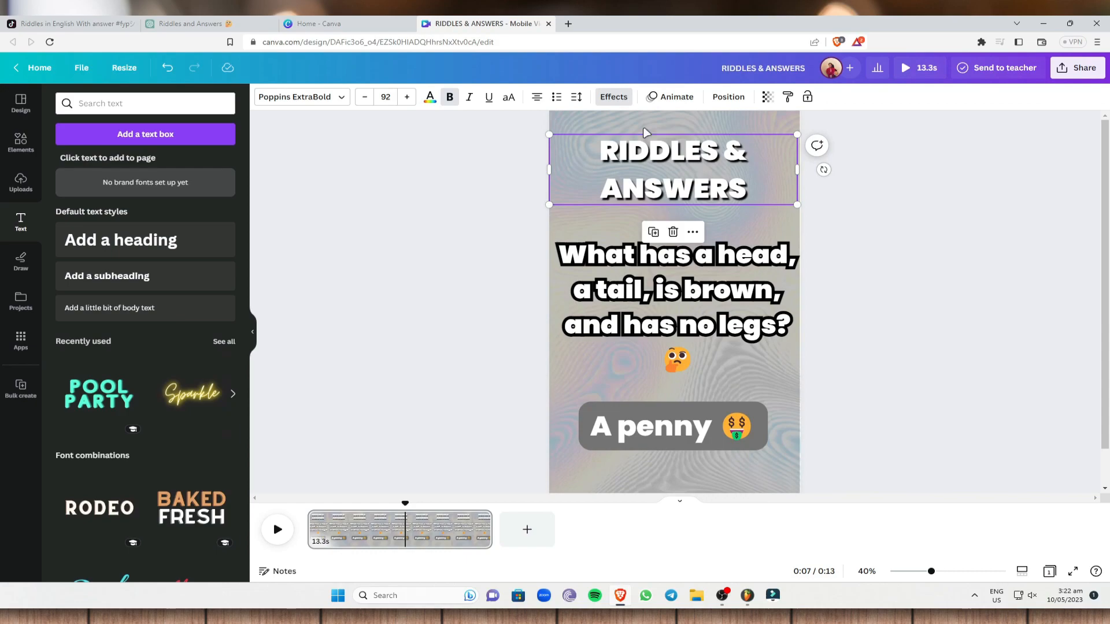
left_click(674, 97)
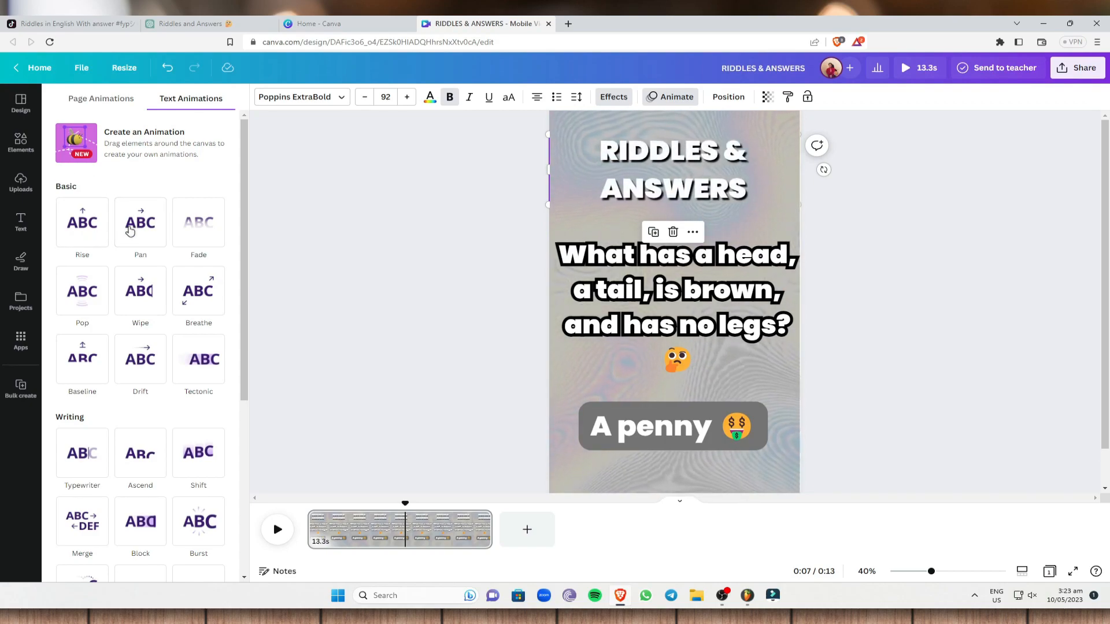
left_click(148, 247)
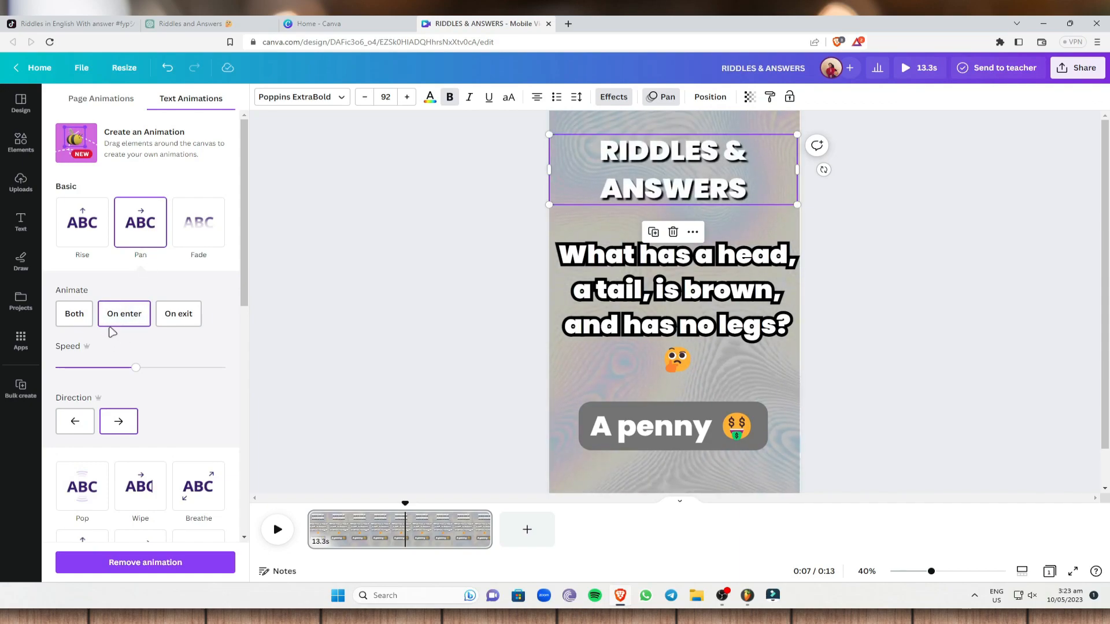
left_click(75, 315)
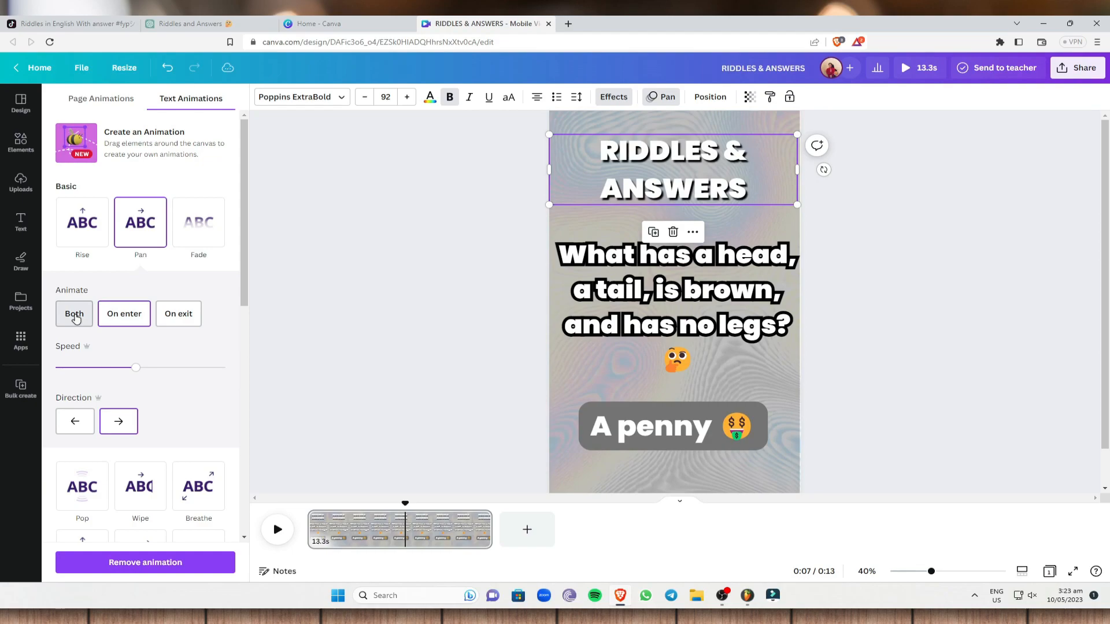
left_click(113, 321)
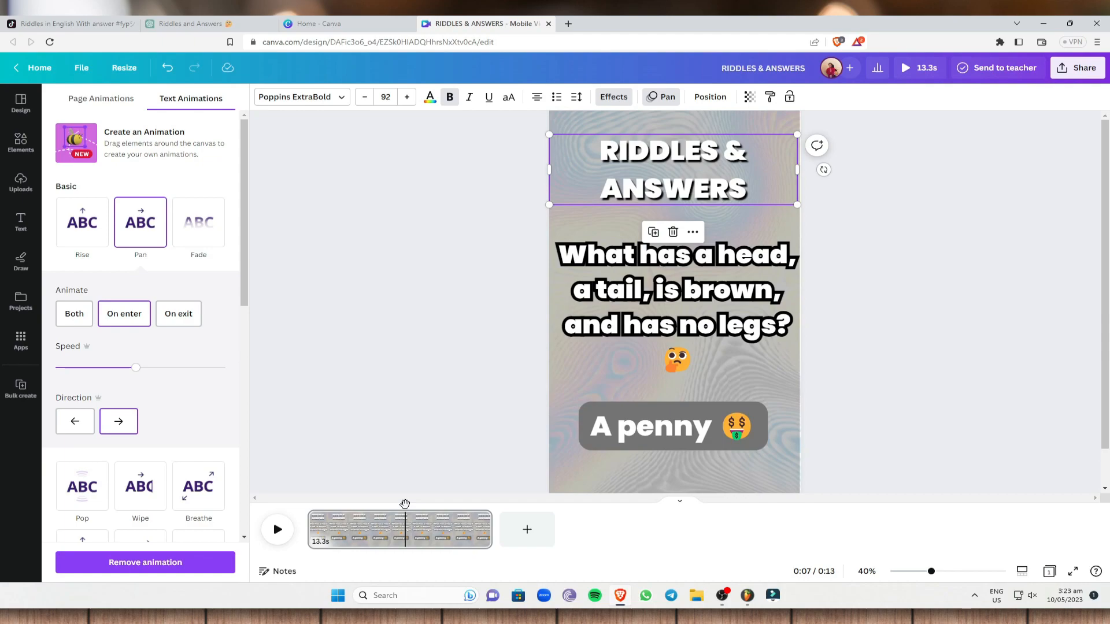
left_click(75, 318)
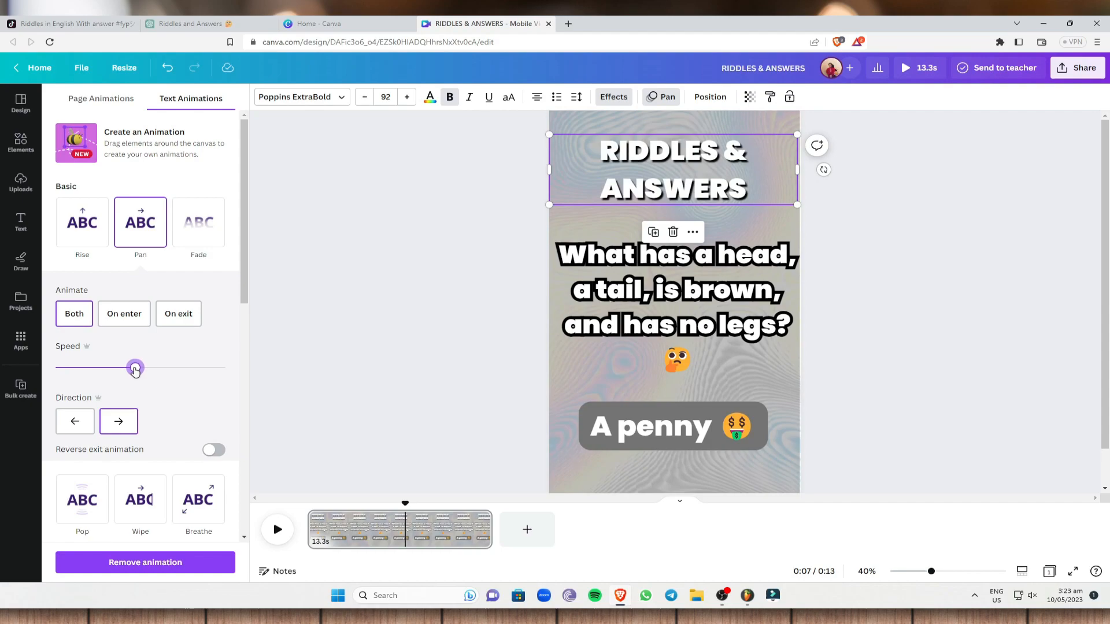
left_click_drag(135, 371, 84, 376)
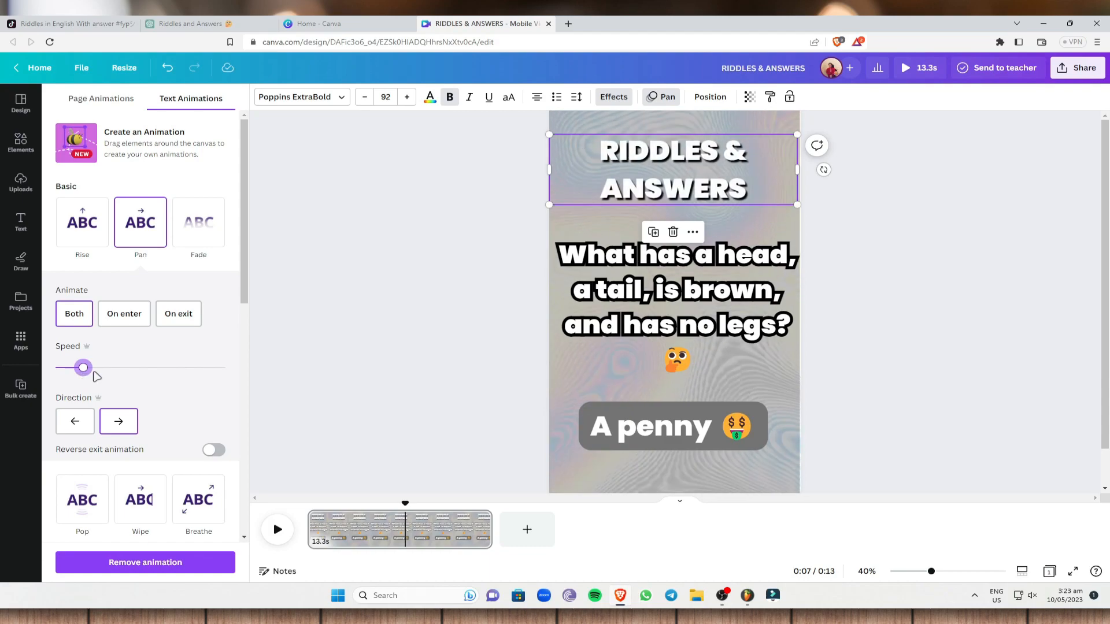
left_click_drag(84, 370, 90, 372)
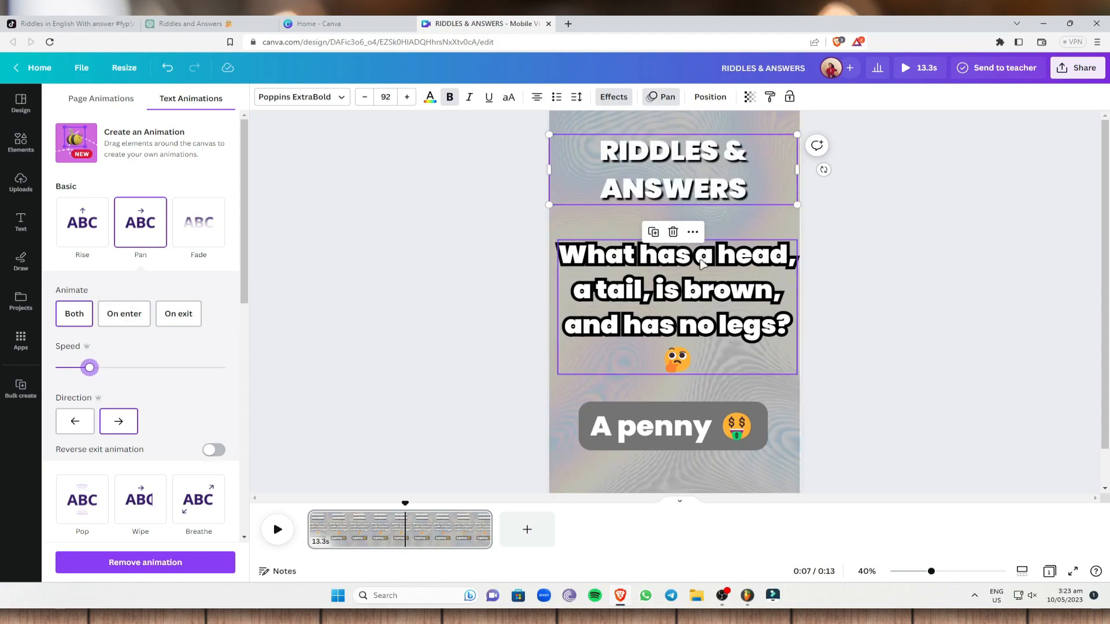
- Apply the Pan text animation to the riddle text on both enter and exit, with a slightly reduced speed
left_click(663, 278)
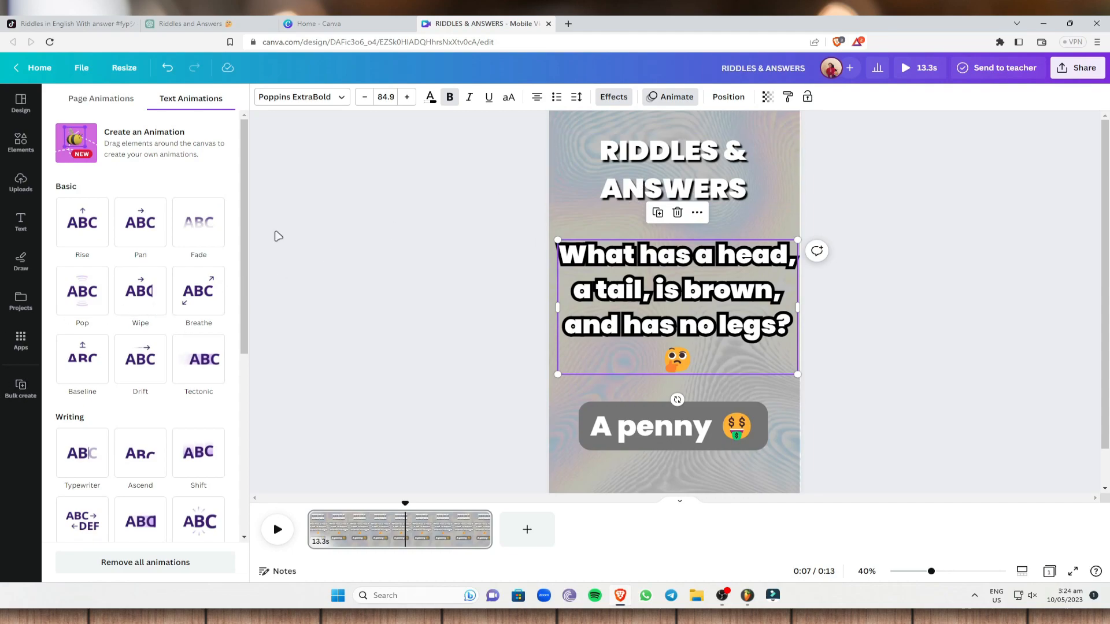
left_click(634, 174)
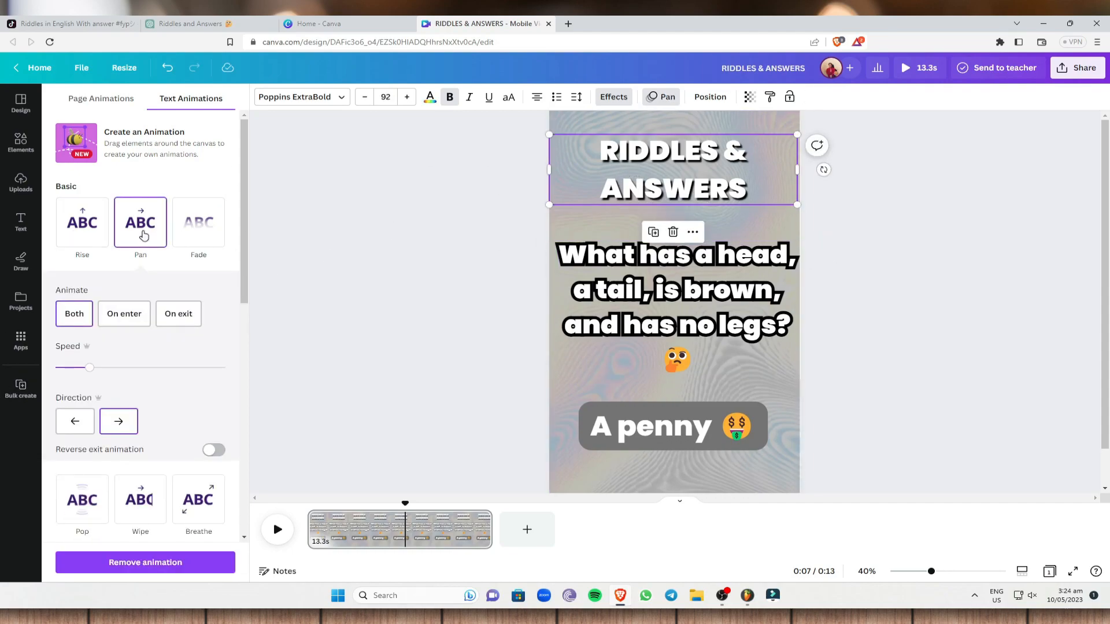
left_click(704, 274)
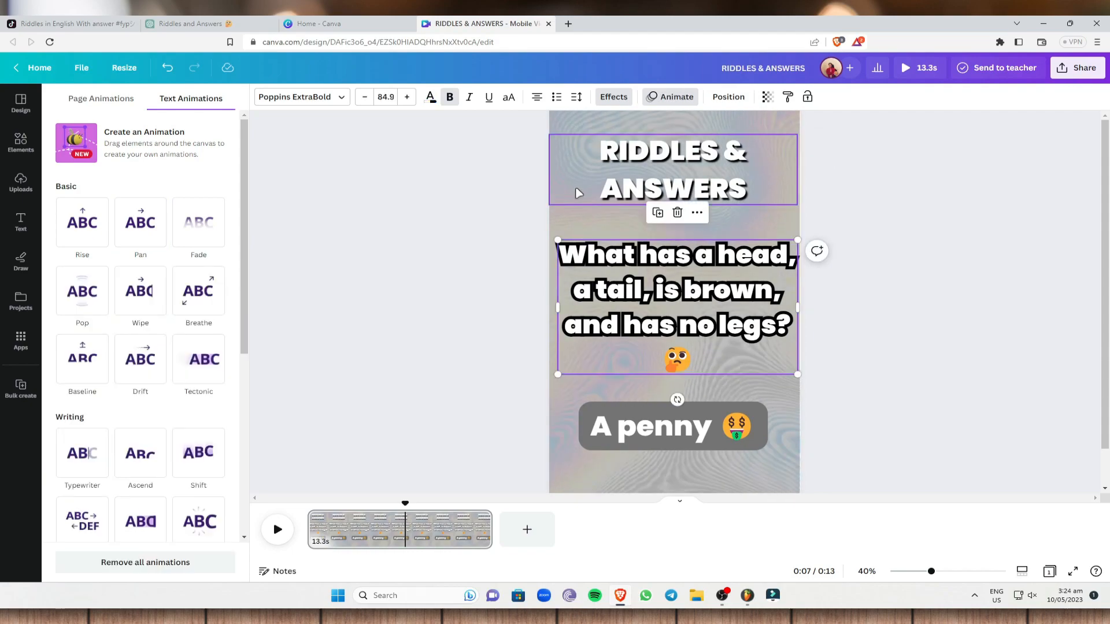
left_click(165, 229)
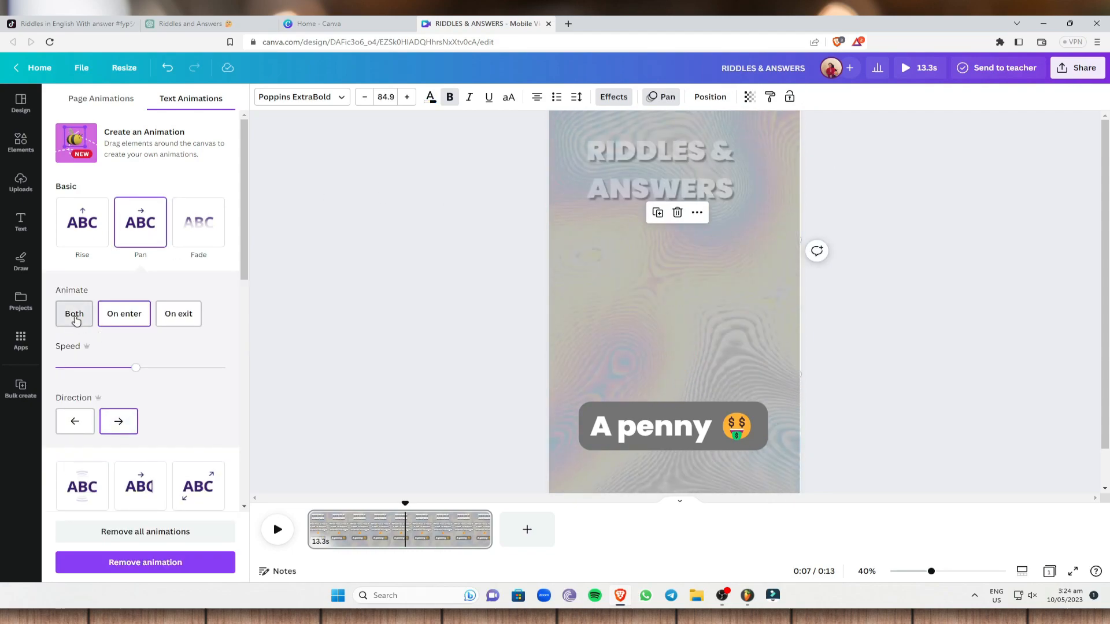
left_click(76, 321)
left_click_drag(133, 372, 108, 373)
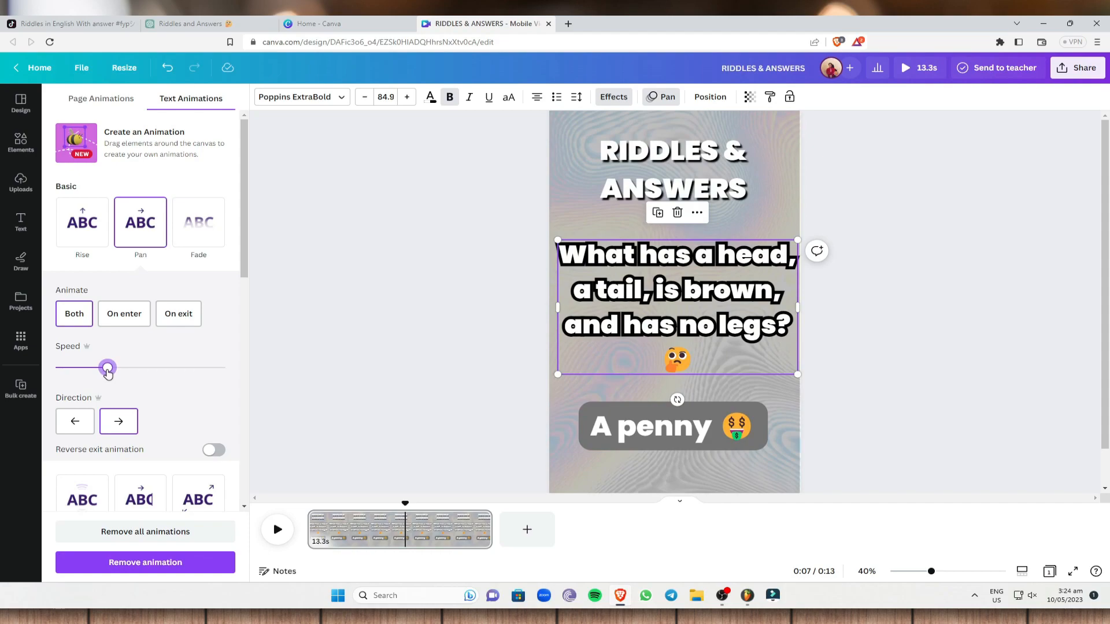
left_click(108, 368)
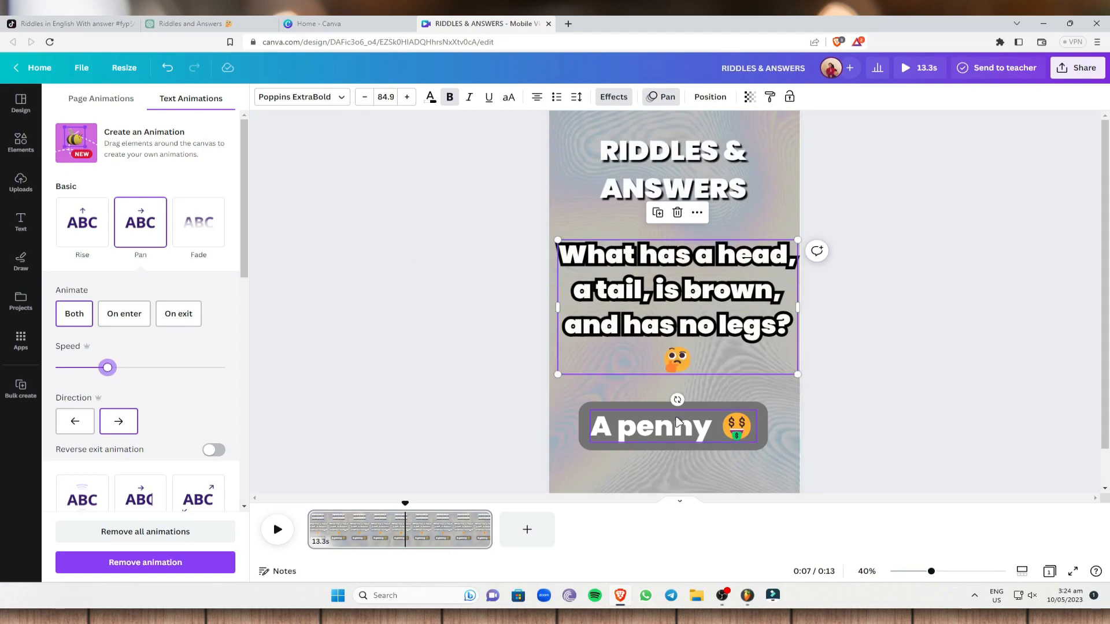
- Apply the Rise text animation to the answer "A penny" on both enter and exit, with a slightly reduced speed
left_click(622, 420)
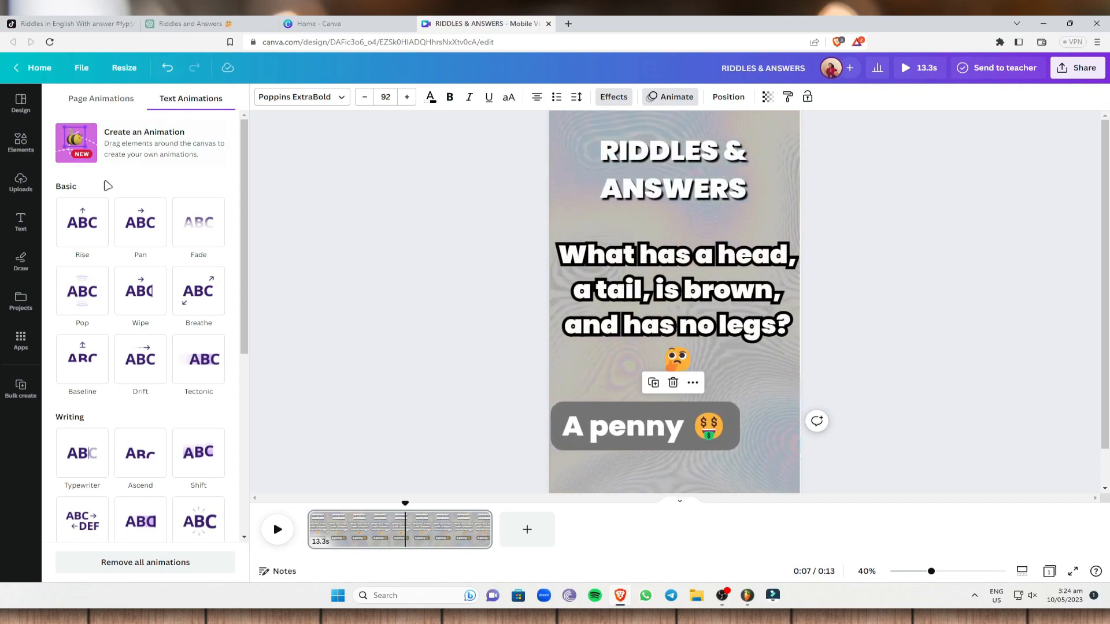
left_click(86, 230)
left_click(91, 325)
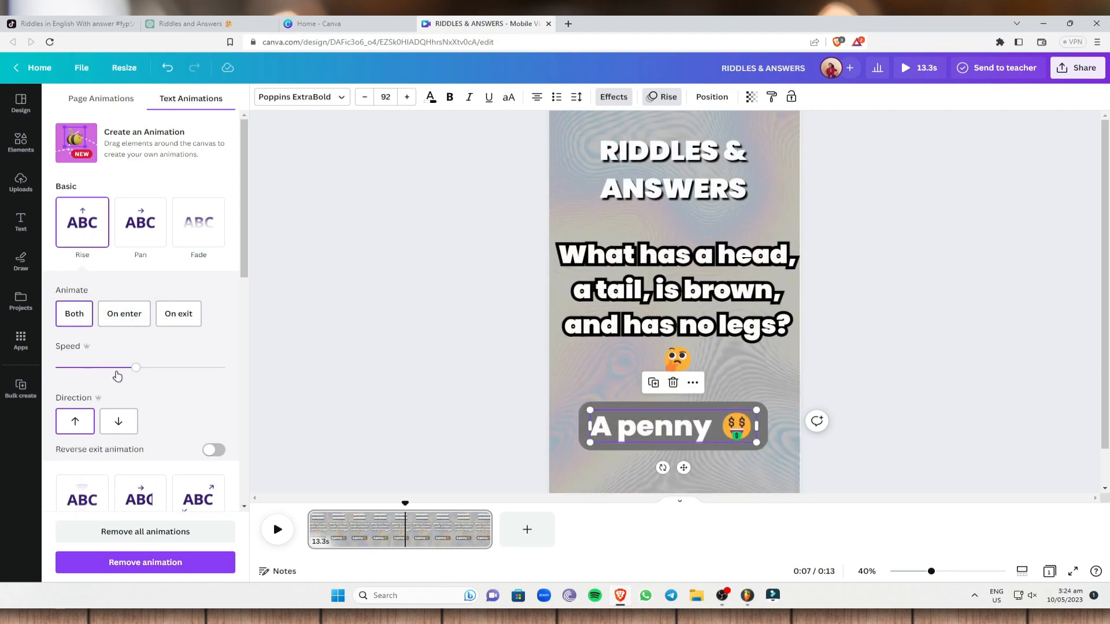
left_click_drag(134, 373, 112, 373)
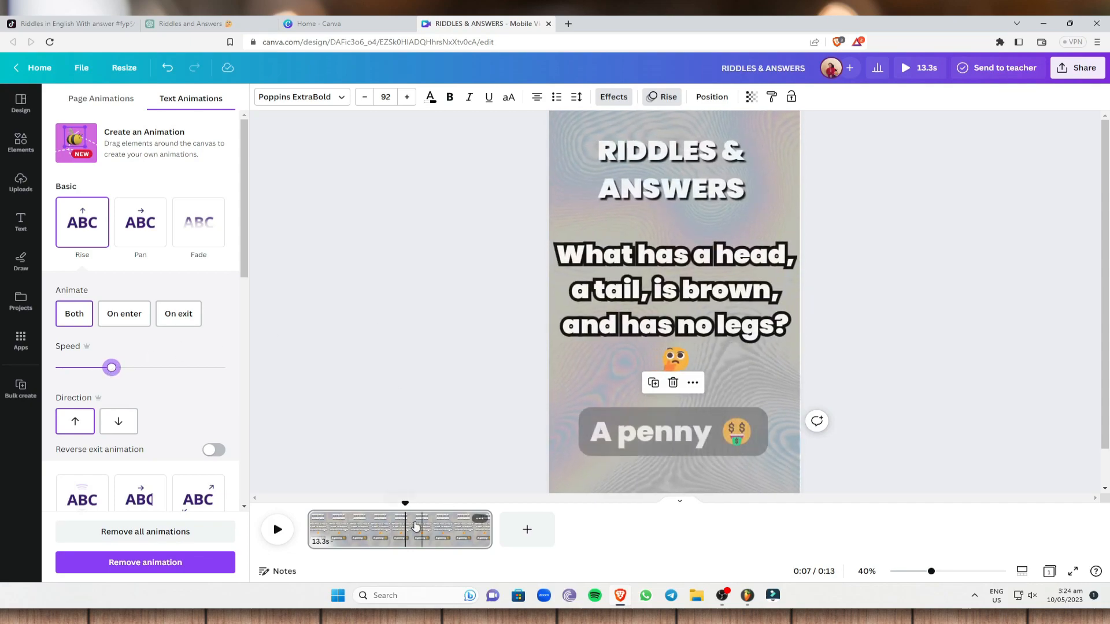
- Preview the text animations by playing the video from the beginning, and pause it after a few seconds
left_click_drag(405, 504, 309, 505)
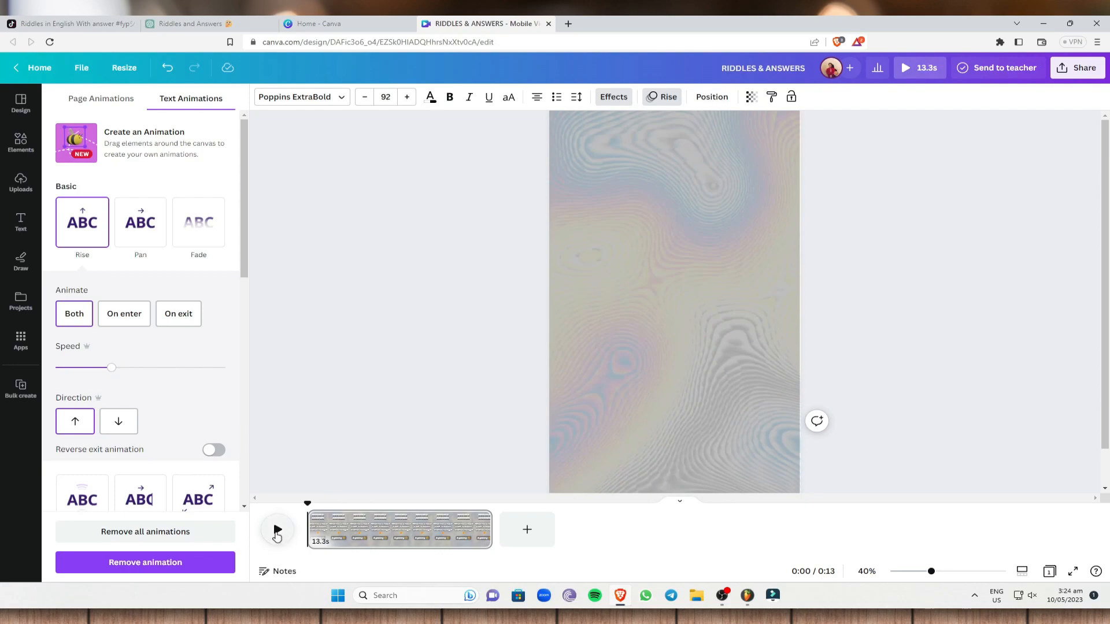
left_click(277, 532)
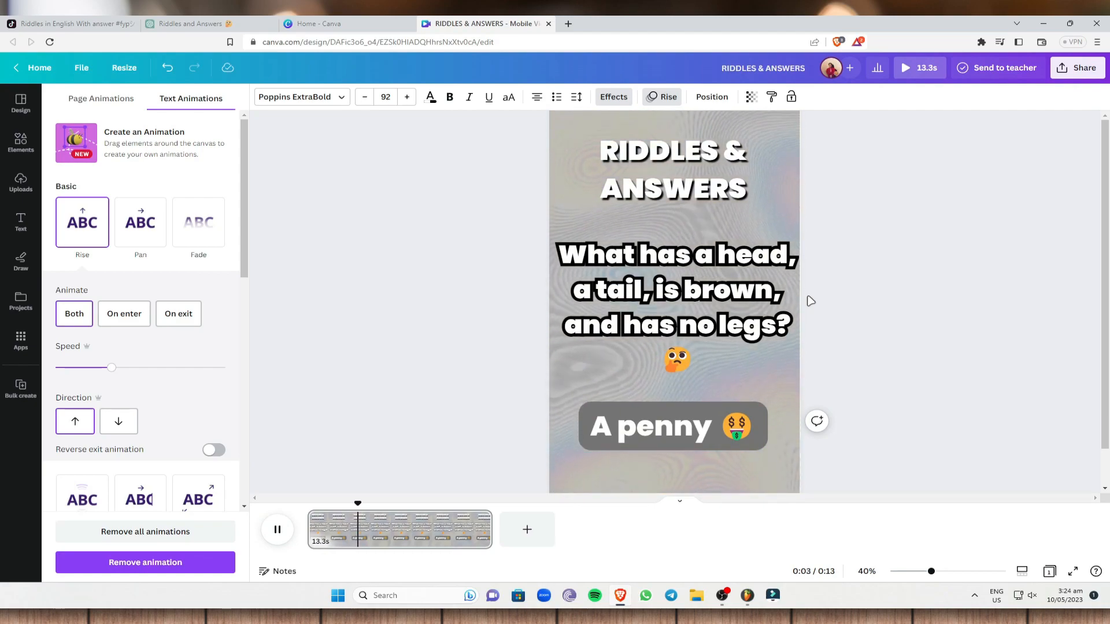
left_click(279, 531)
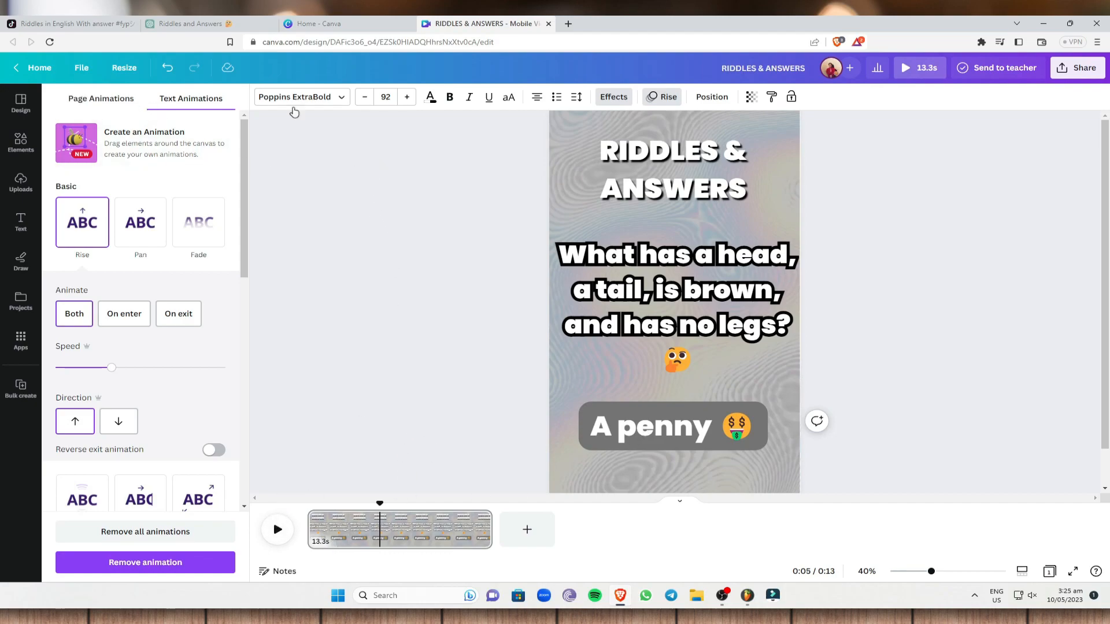
- Show the timing of the answer "A penny" and trim its start so it appears from about 0:05 to the end
left_click(701, 424)
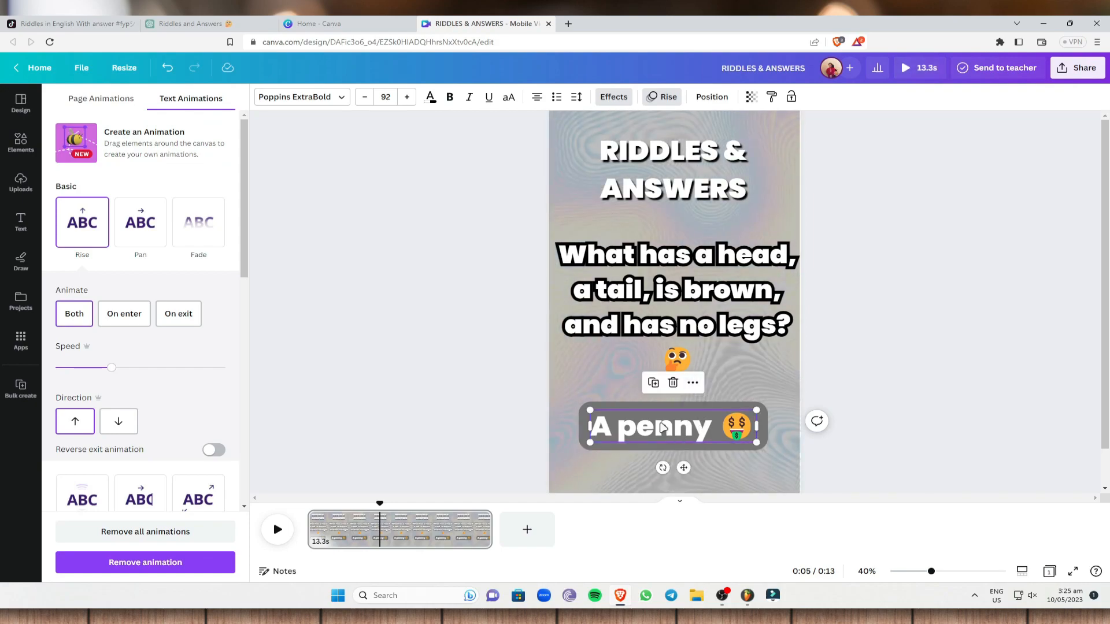
left_click(694, 385)
mouse_move(694, 386)
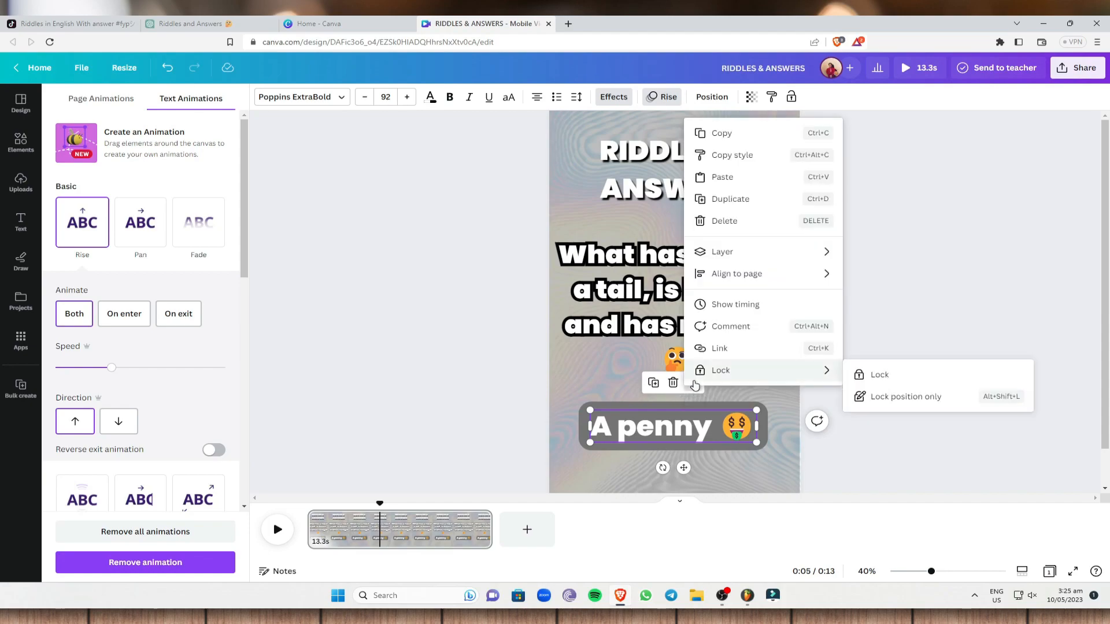
left_click(769, 307)
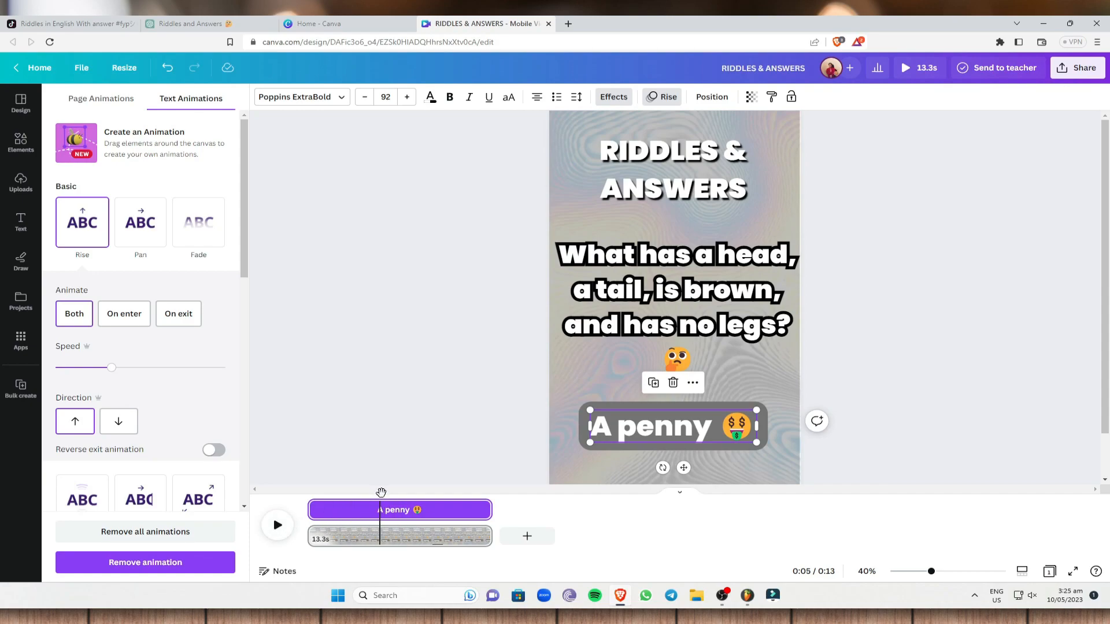
left_click(278, 525)
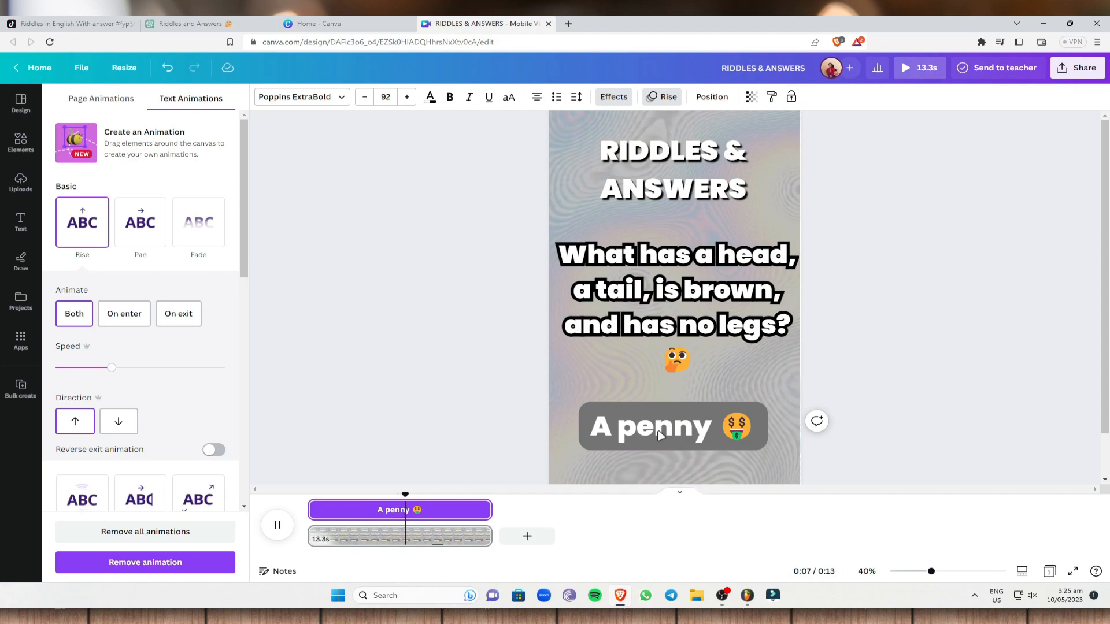
left_click(277, 525)
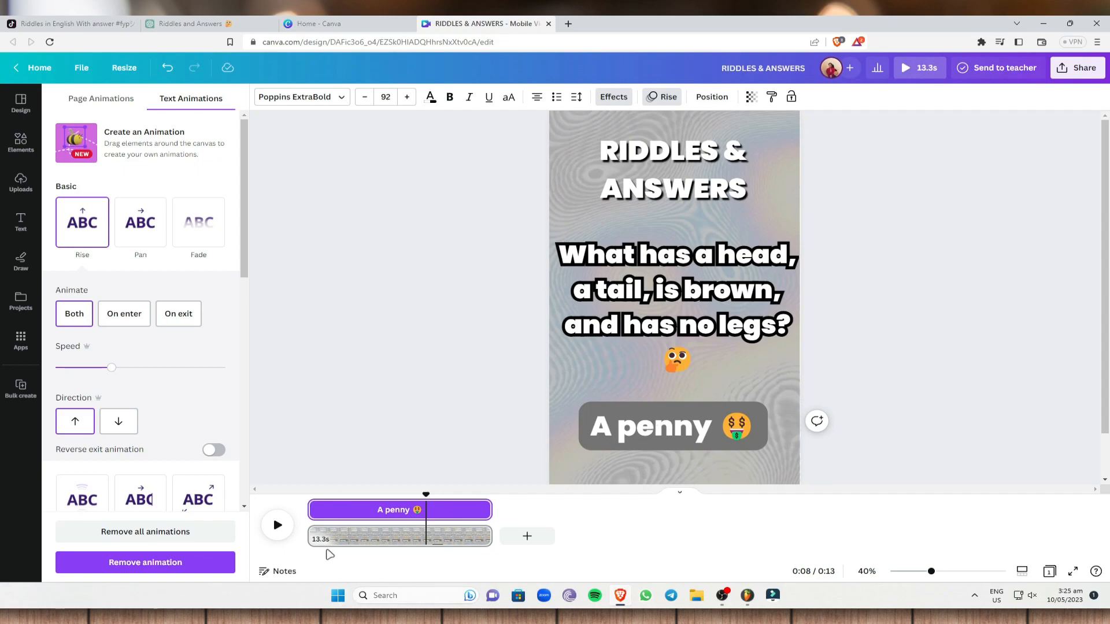
mouse_move(310, 510)
left_click_drag(312, 511, 388, 514)
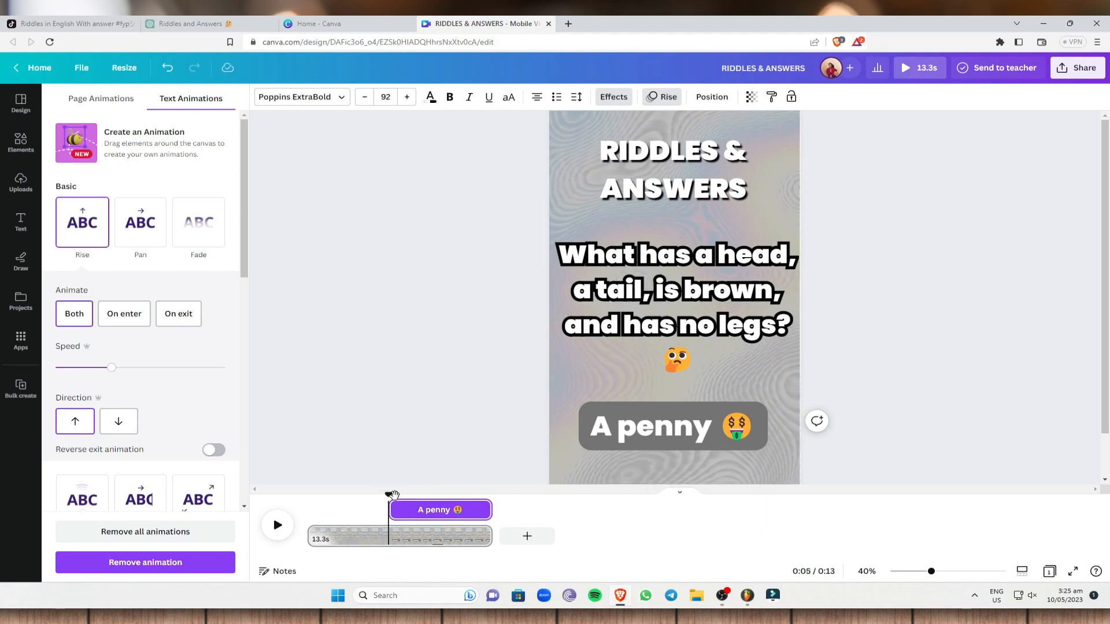
- Play the video to check when the answer appears, and pause it
left_click(308, 535)
left_click(276, 526)
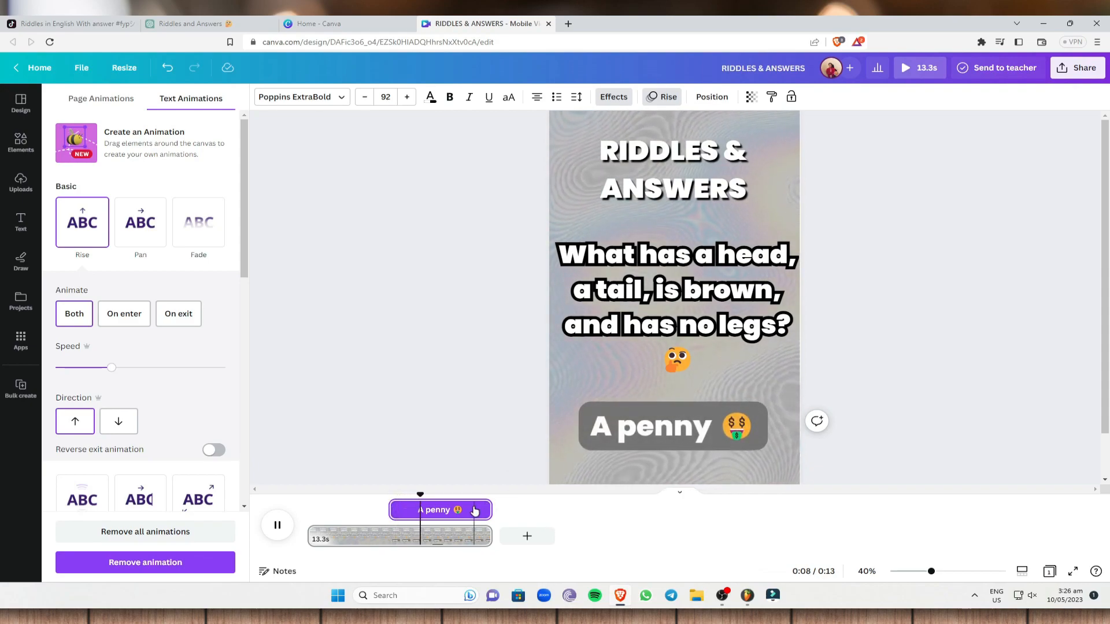
left_click(279, 527)
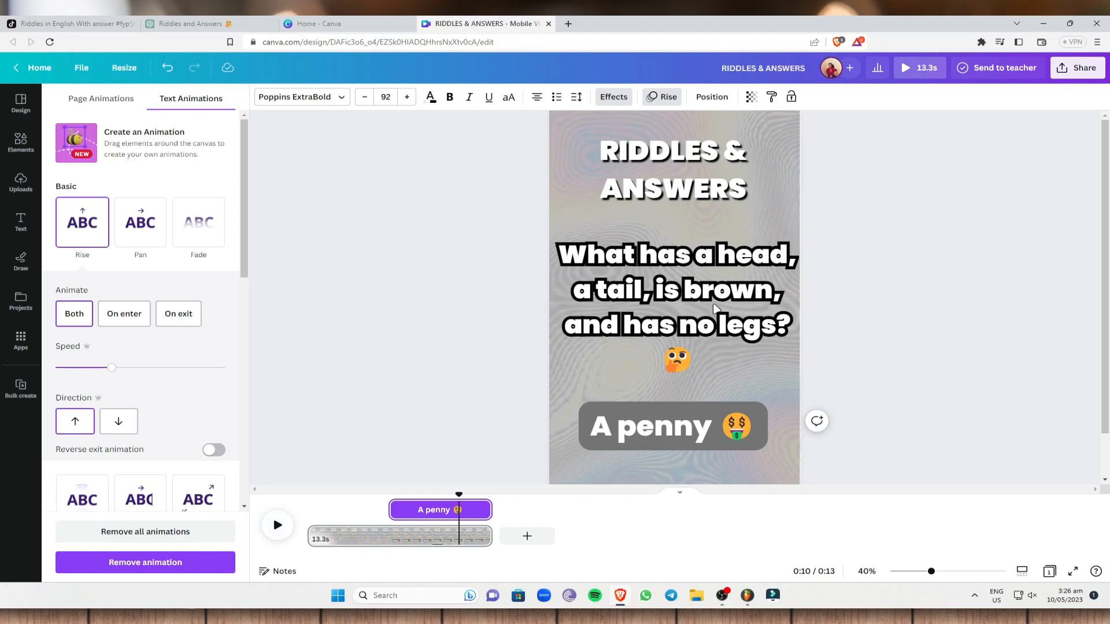
- Adjust the riddle text's timing so it runs from 0:00 to about 0:05, where the answer starts
left_click(669, 294)
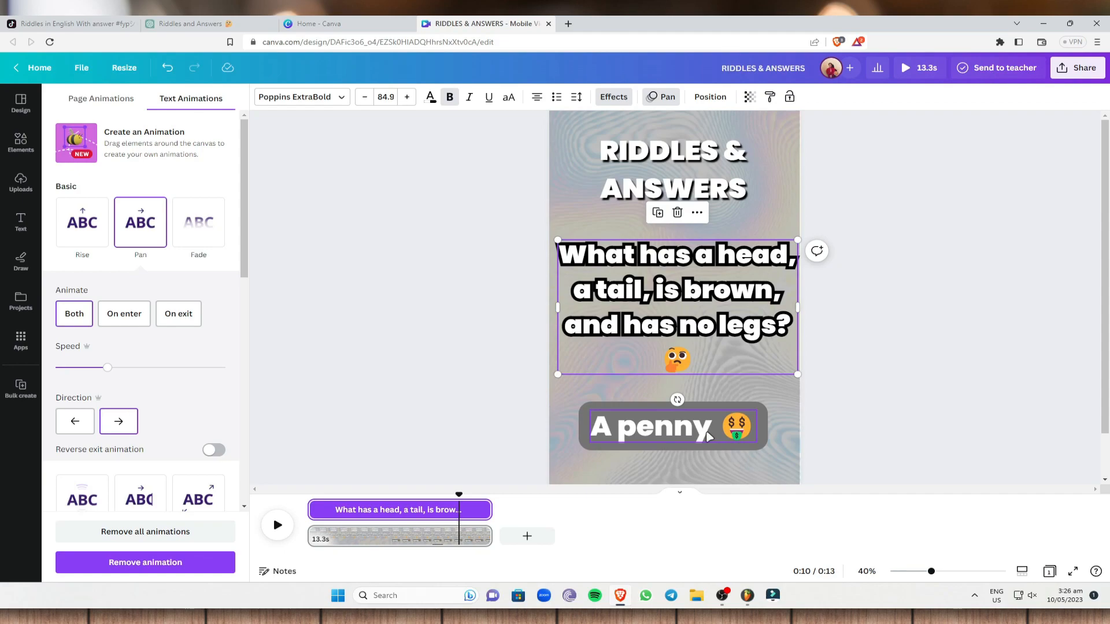
left_click_drag(487, 513, 444, 513)
left_click_drag(315, 514, 339, 513)
left_click_drag(339, 496, 396, 495)
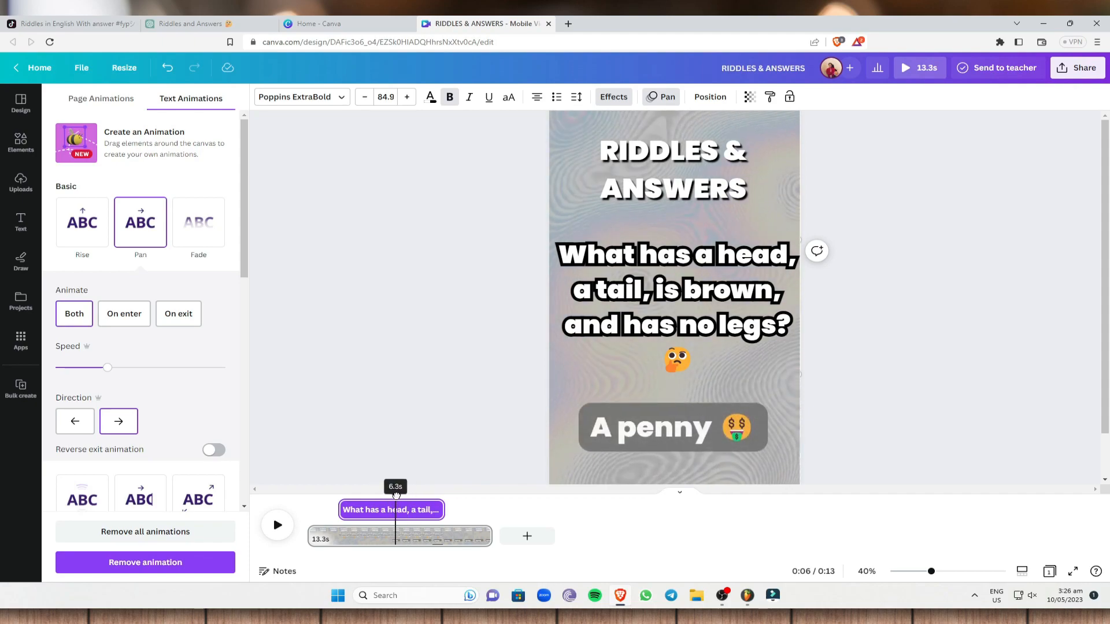
left_click_drag(438, 511, 301, 510)
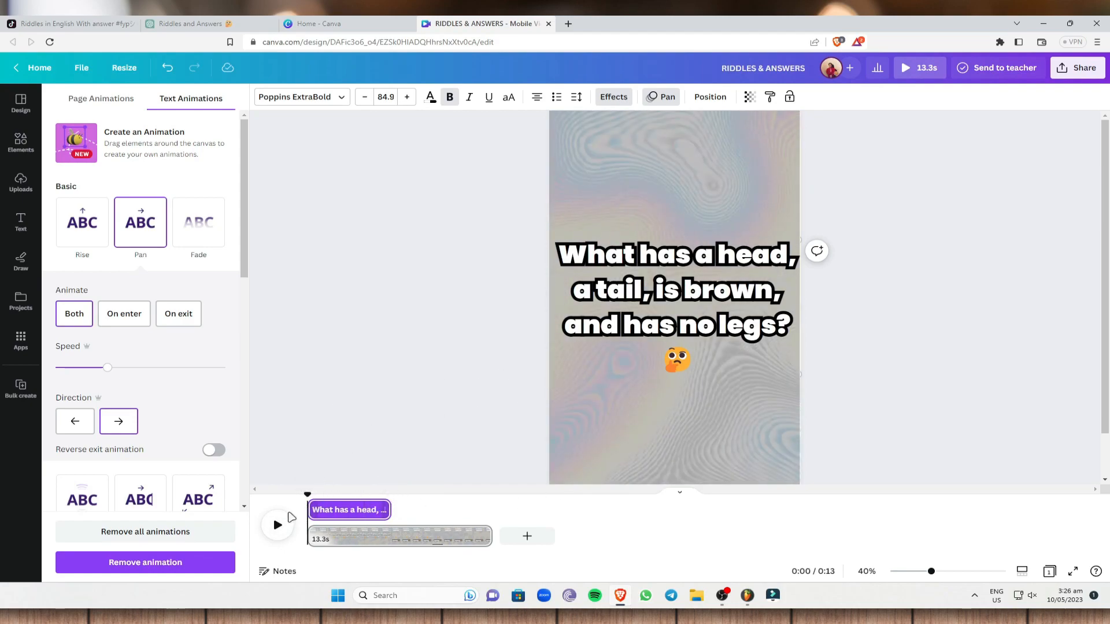
- Preview the riddle-to-answer timing, and move the answer text "A penny" up over the middle of the riddle text
left_click(278, 524)
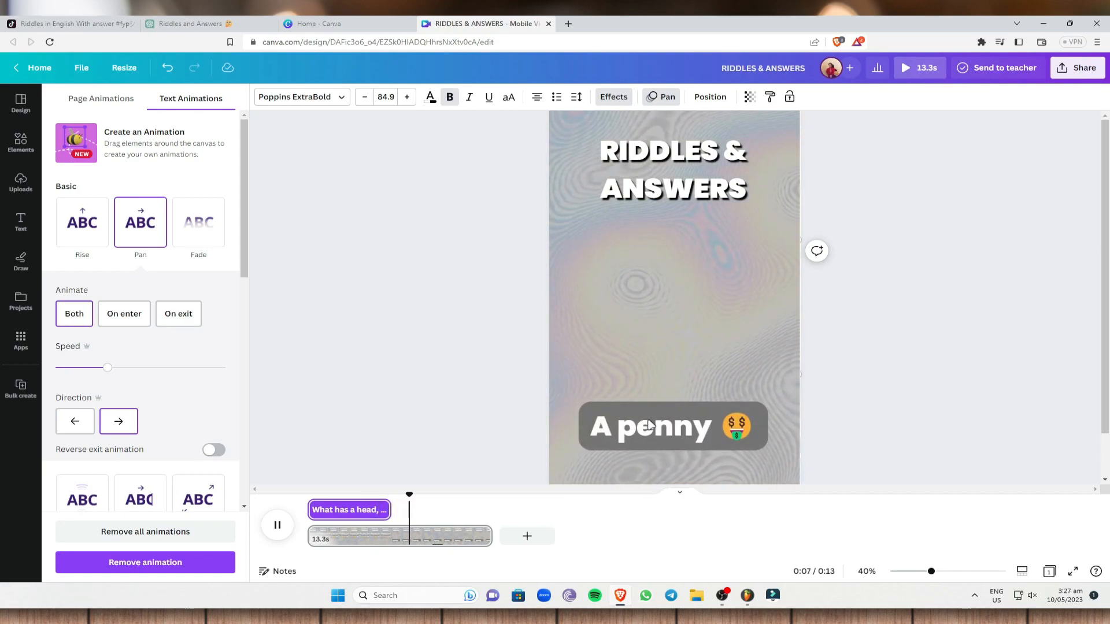
key("space")
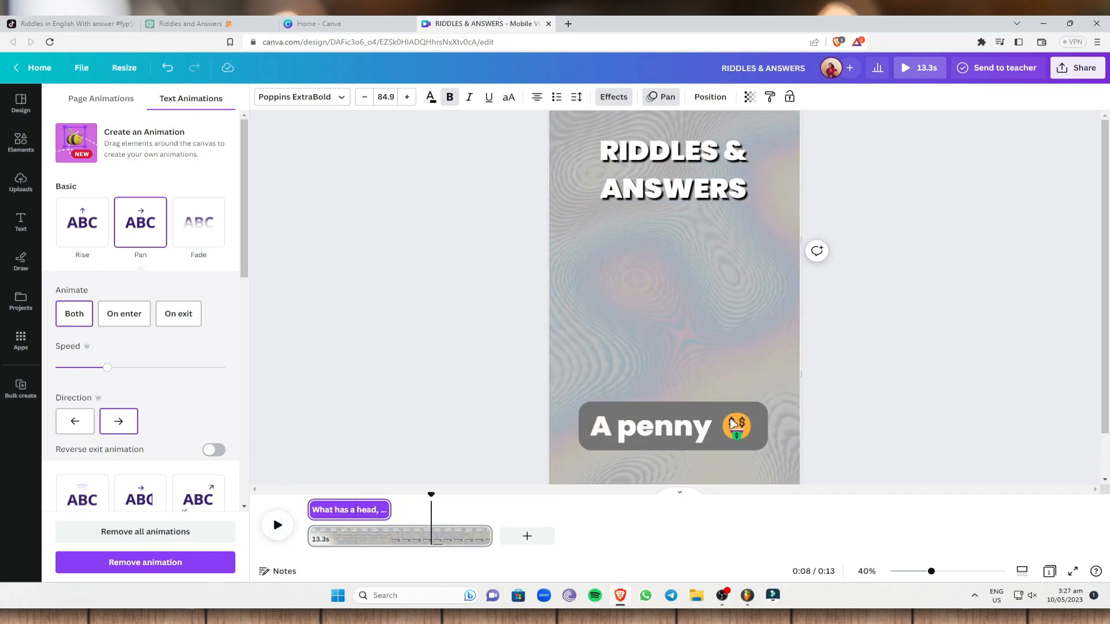
left_click(688, 428)
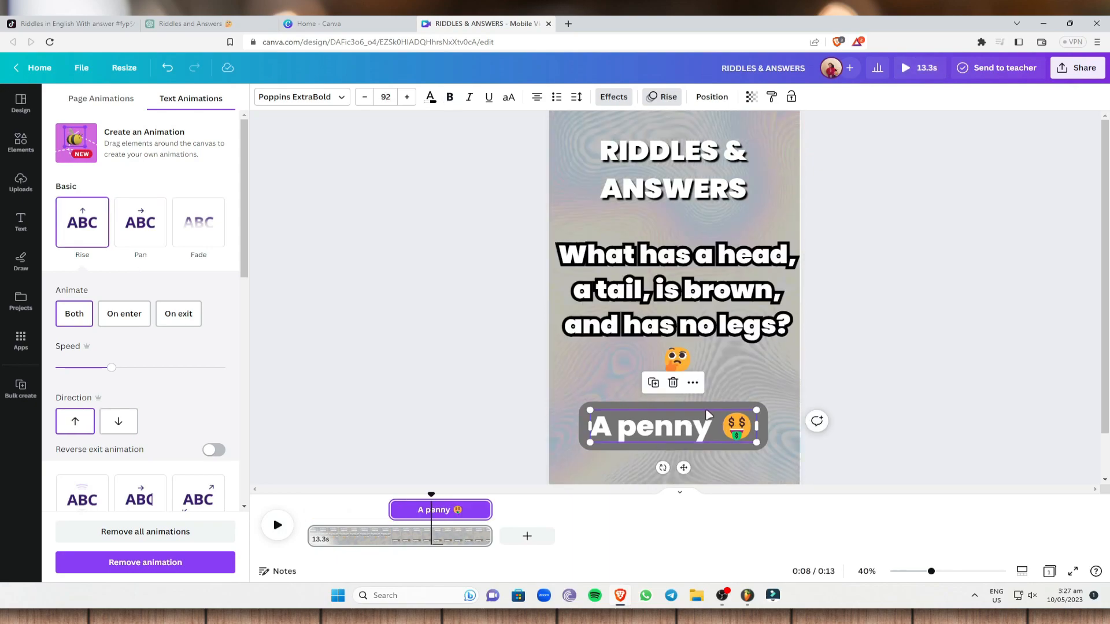
left_click_drag(700, 415, 700, 296)
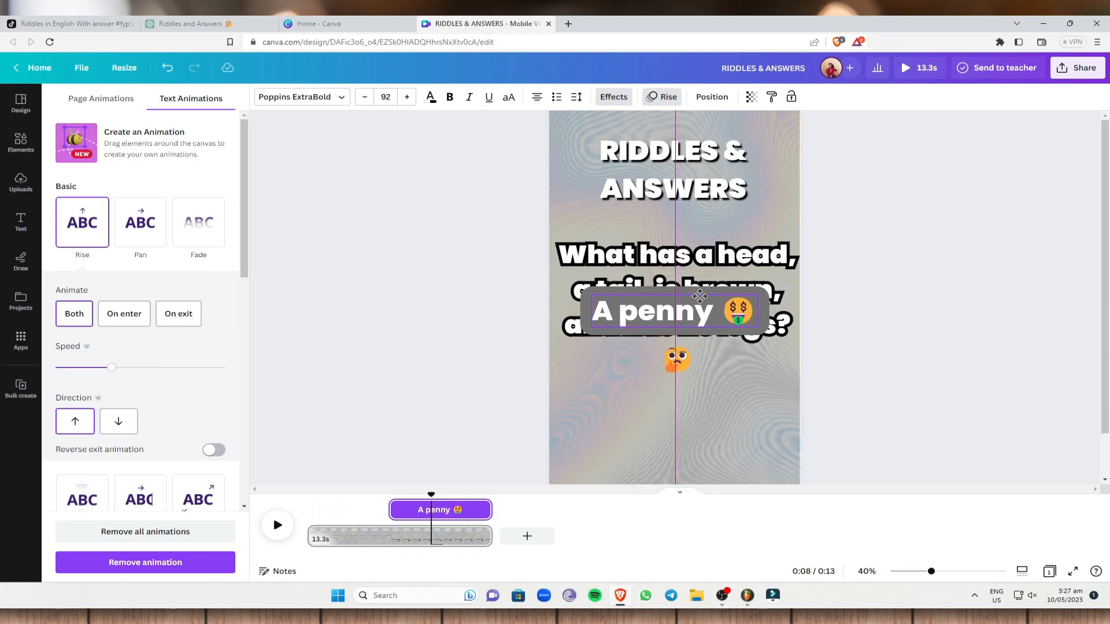
left_click_drag(701, 300, 701, 299)
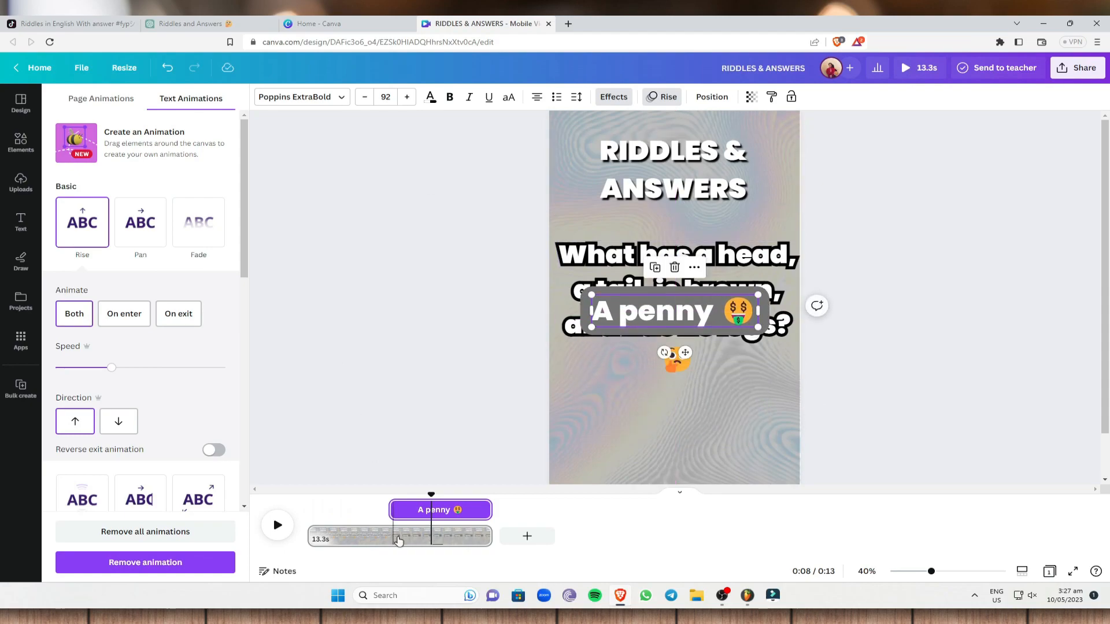
- Play the video from the beginning to check the answer's new position, and review the riddles table in ChatGPT
left_click_drag(433, 495, 308, 495)
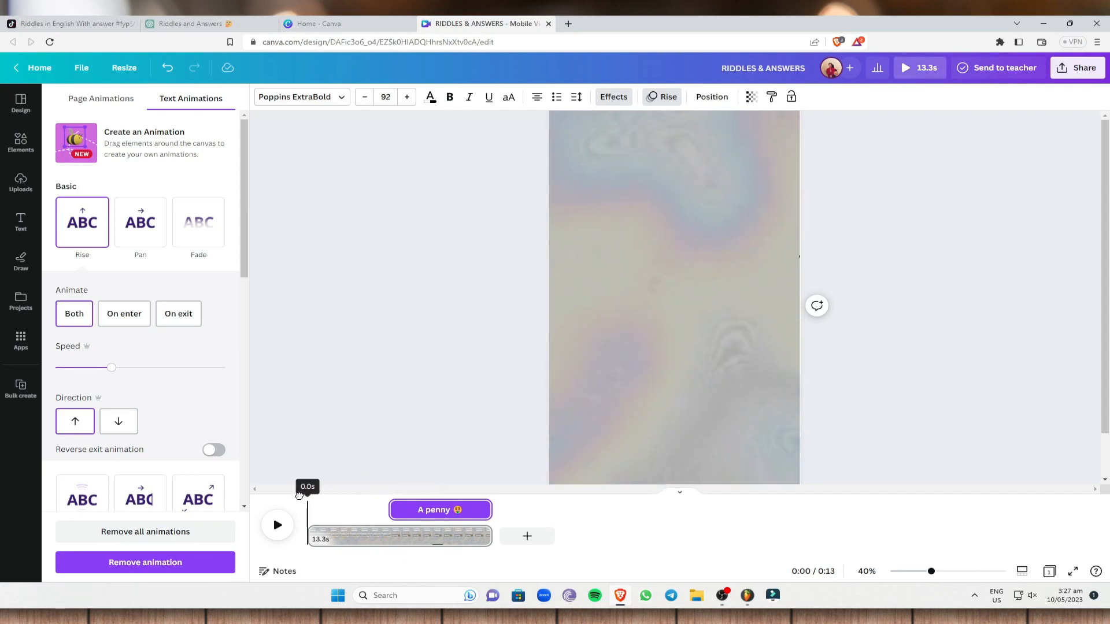
left_click(287, 529)
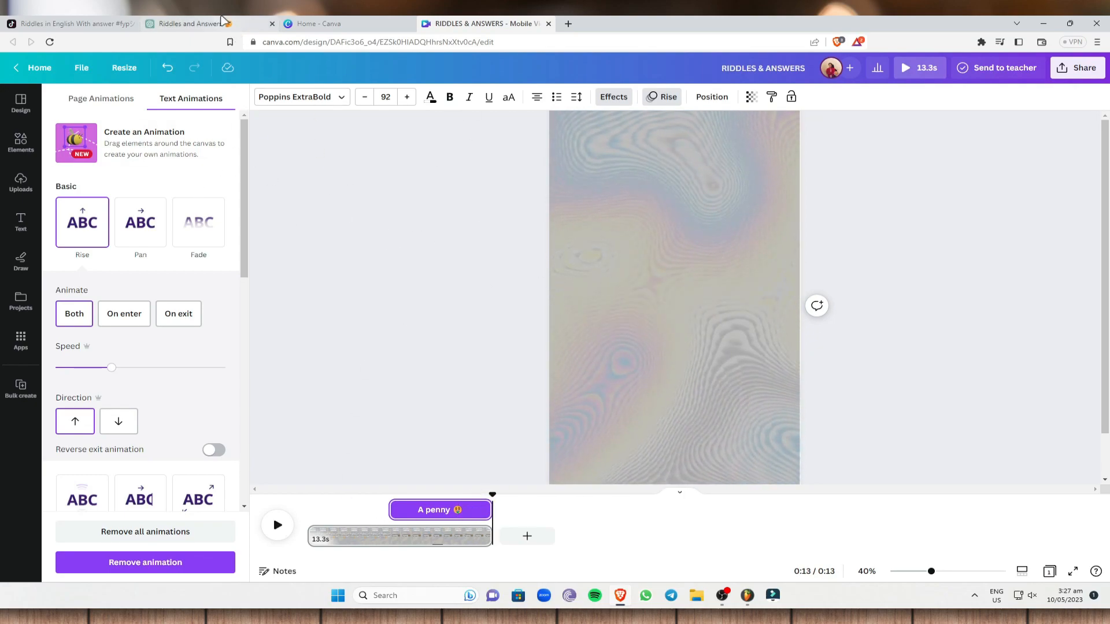
left_click(190, 24)
left_click(902, 214)
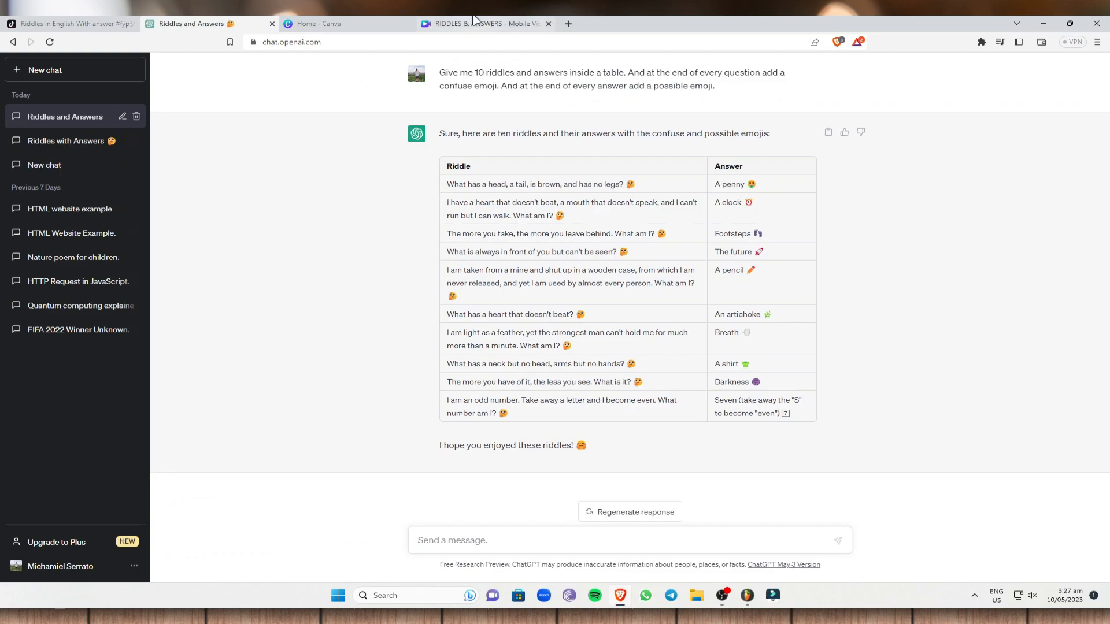
- Return to the Canva design and search the available apps for "BULK CREATE"
left_click(491, 24)
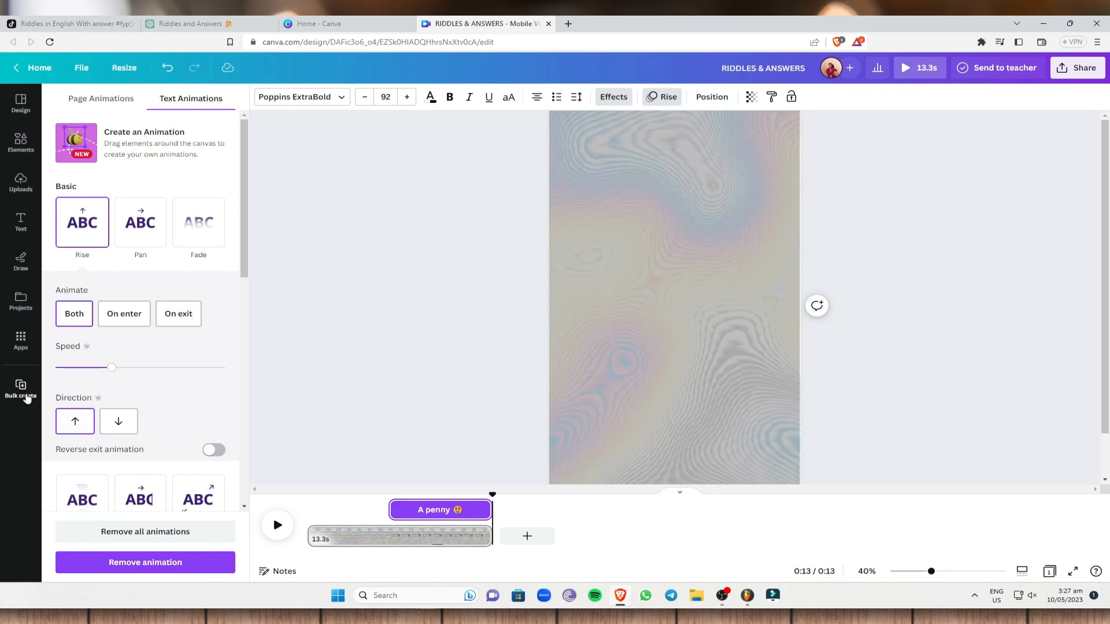
left_click(22, 341)
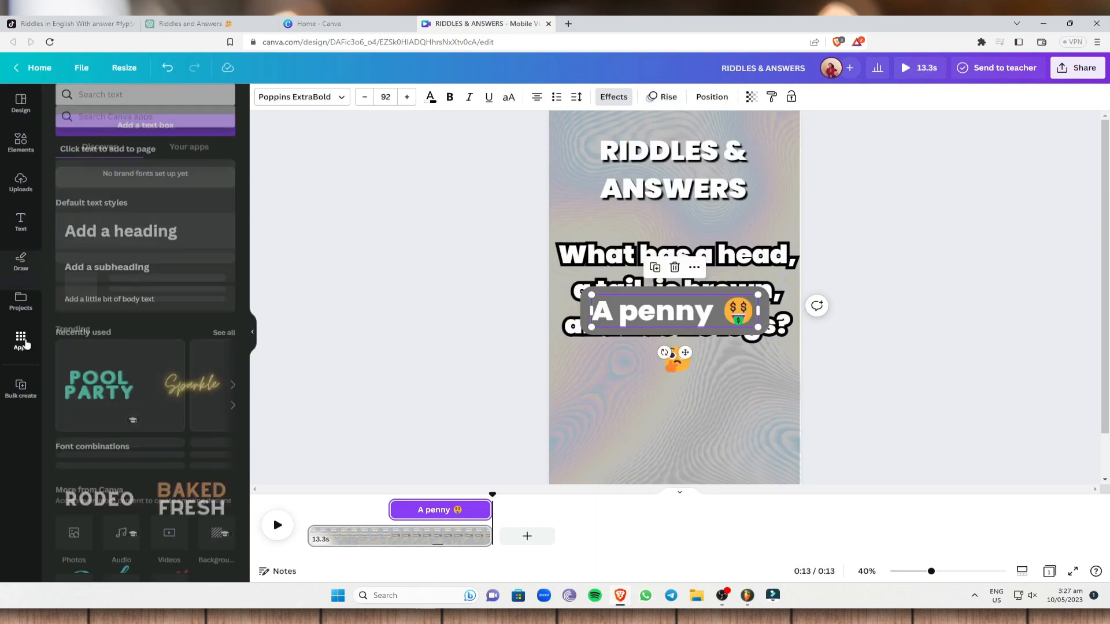
left_click(155, 103)
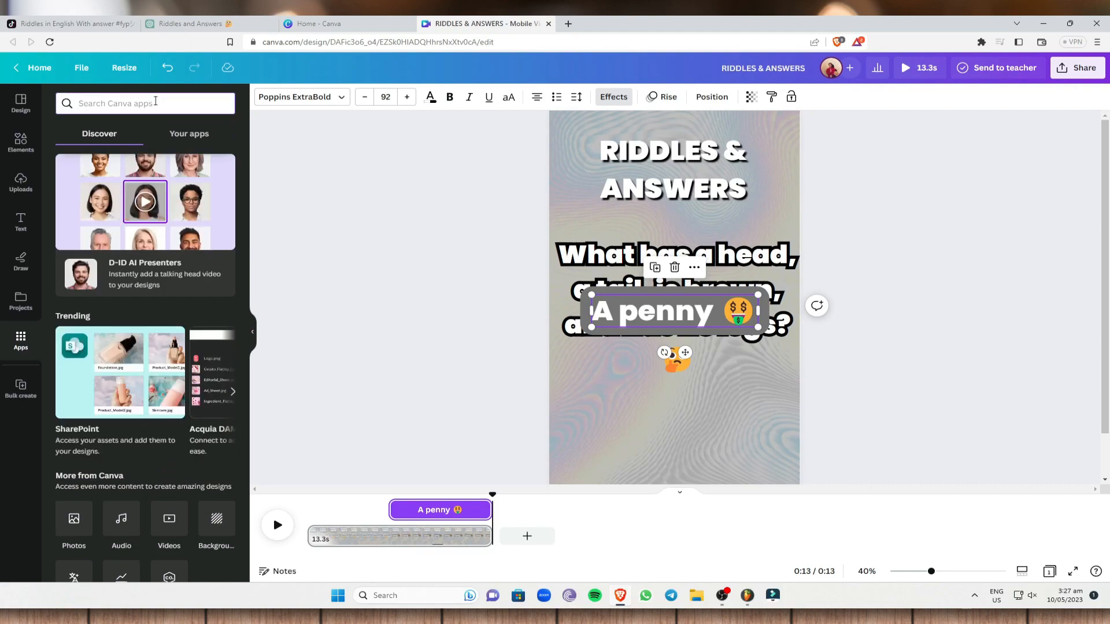
type("BULK CREATE")
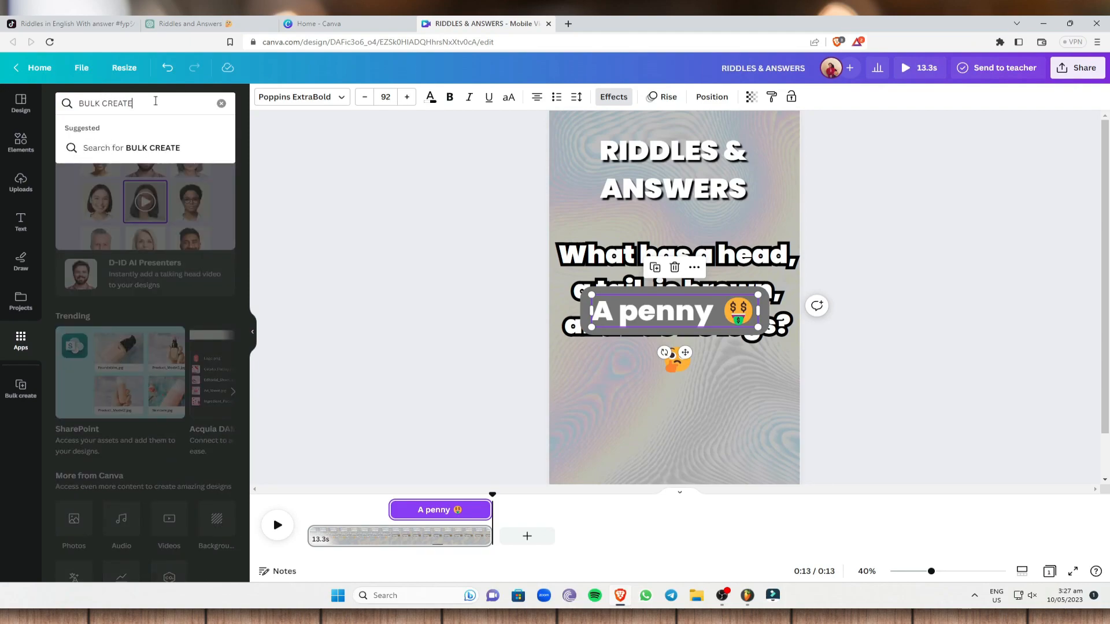
key("Return")
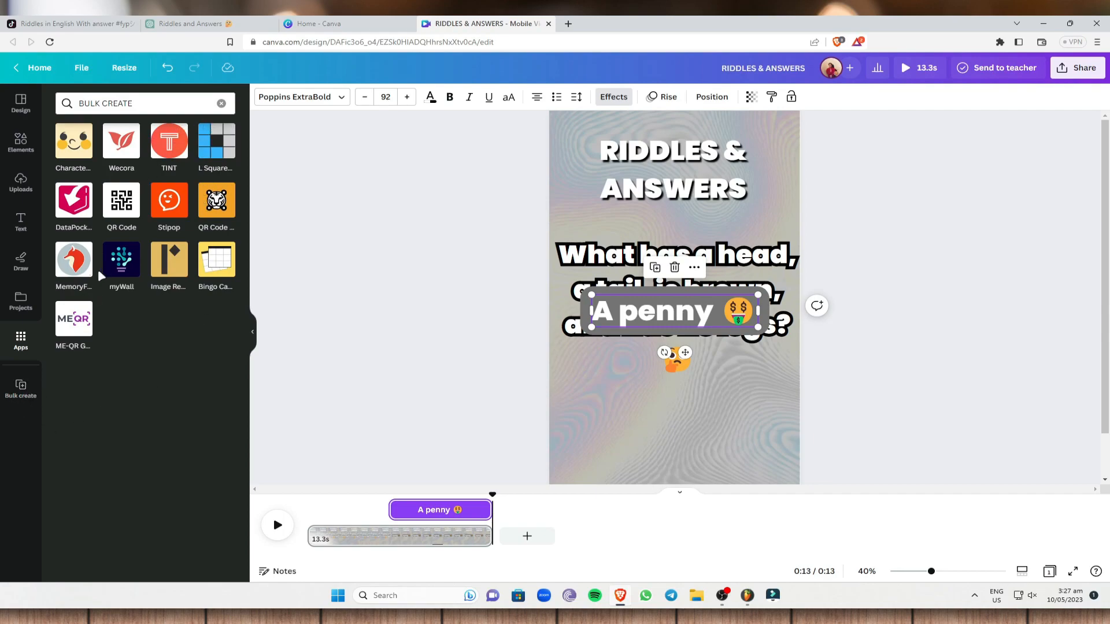
- Start Bulk create with manual data entry and clear the sample data from the table
left_click(17, 392)
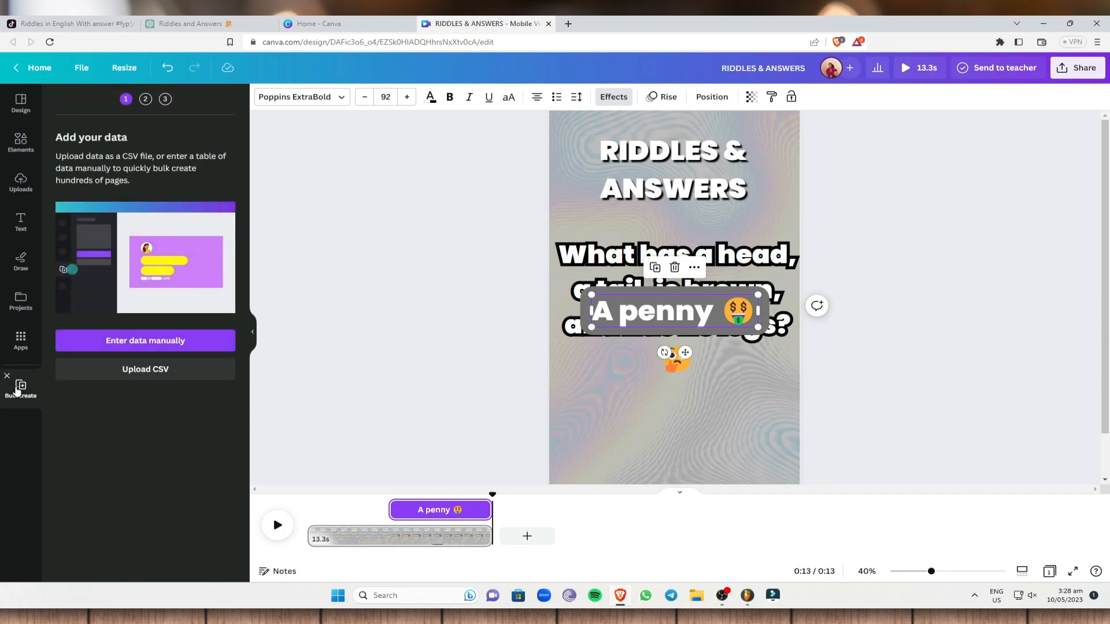
left_click(172, 346)
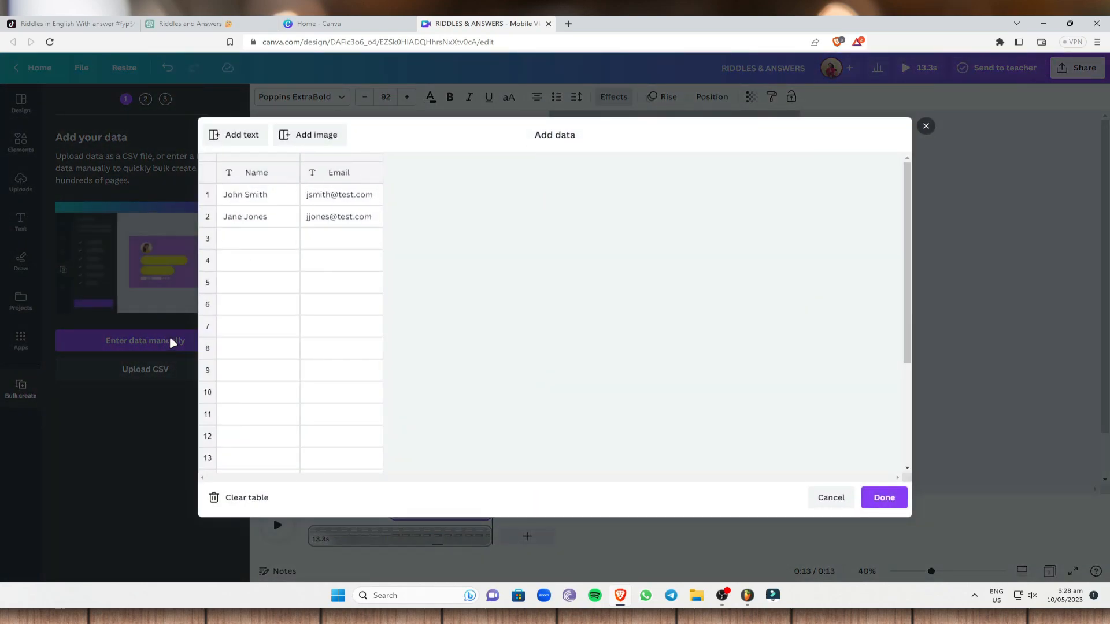
left_click(230, 501)
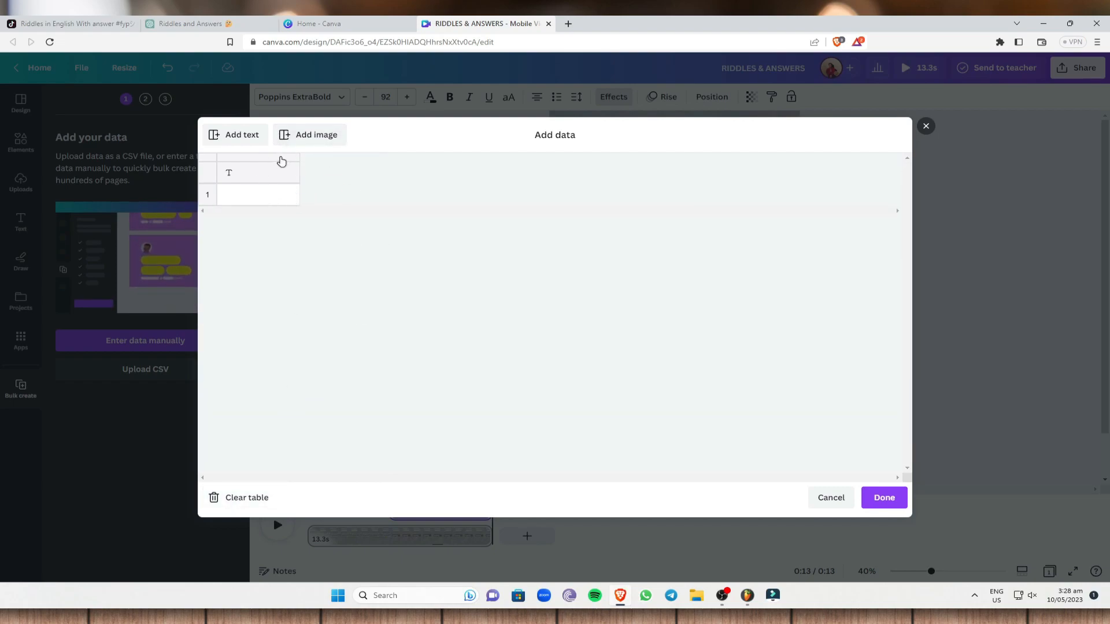
- In ChatGPT, copy the entire riddles table, including the Riddle and Answer headers
left_click(191, 23)
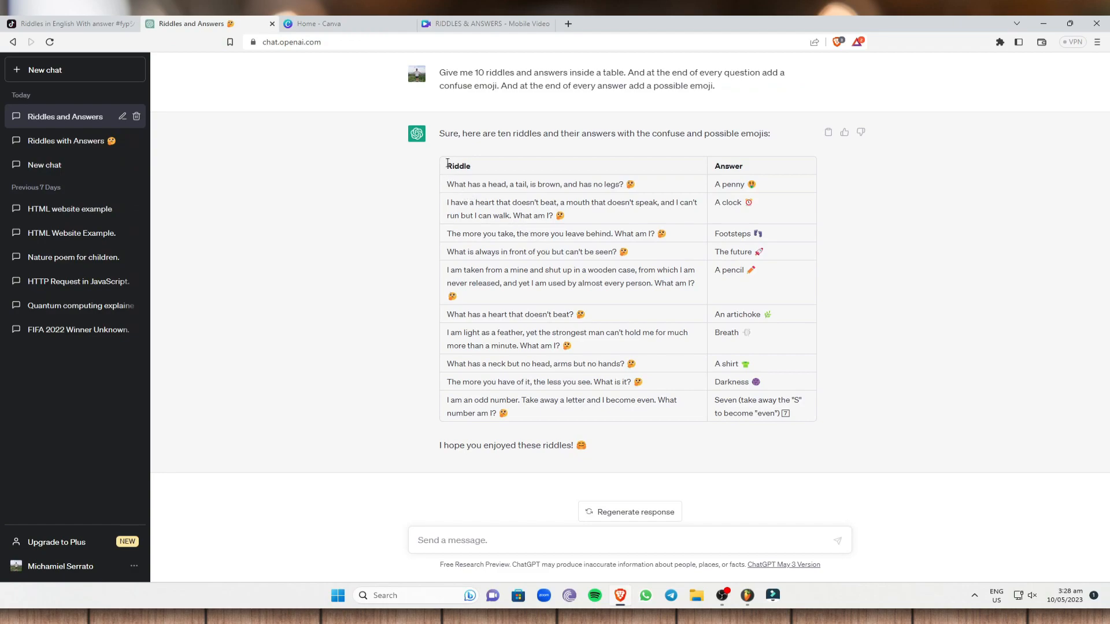
left_click_drag(447, 164, 797, 416)
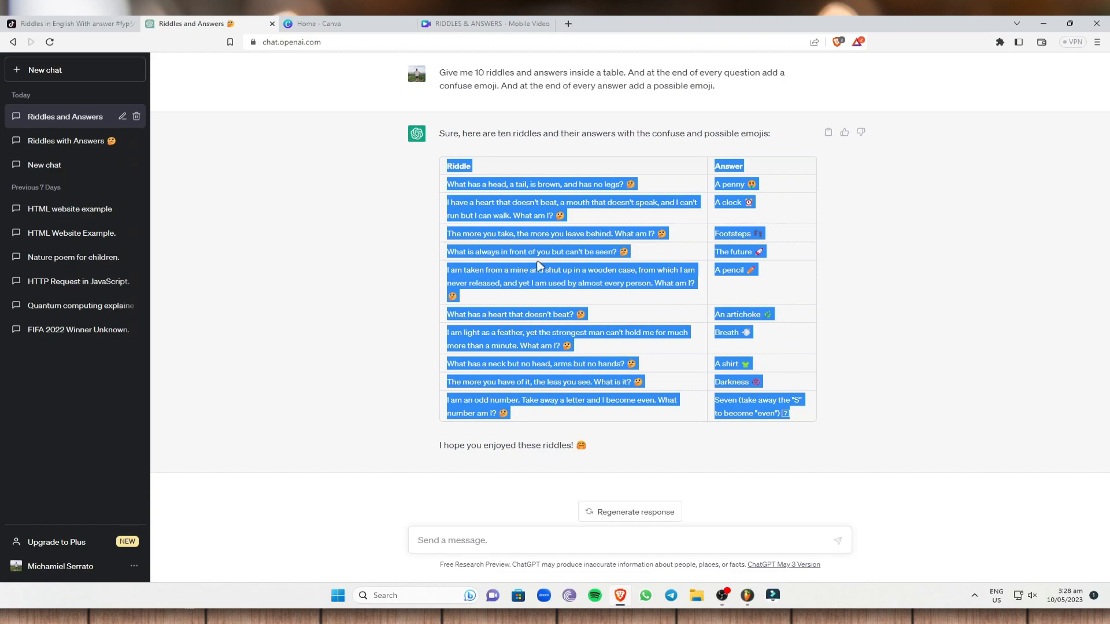
right_click(546, 266)
left_click(547, 260)
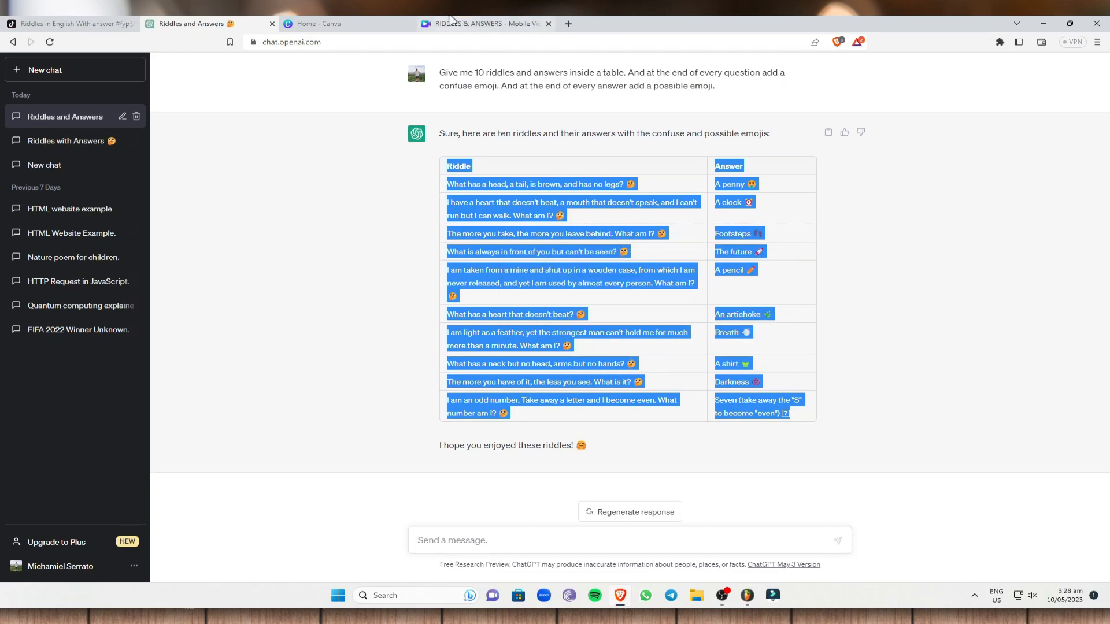
- Back in the Canva design, paste the copied table starting at the first column header of the data table and finish the data entry
left_click(450, 21)
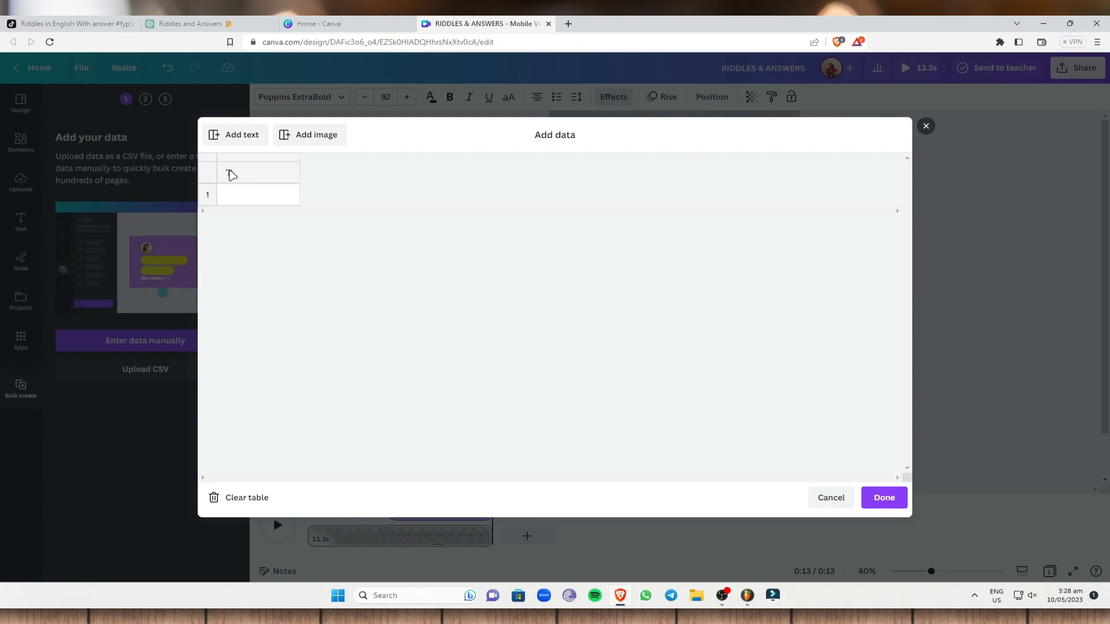
left_click(250, 174)
right_click(254, 176)
left_click(322, 210)
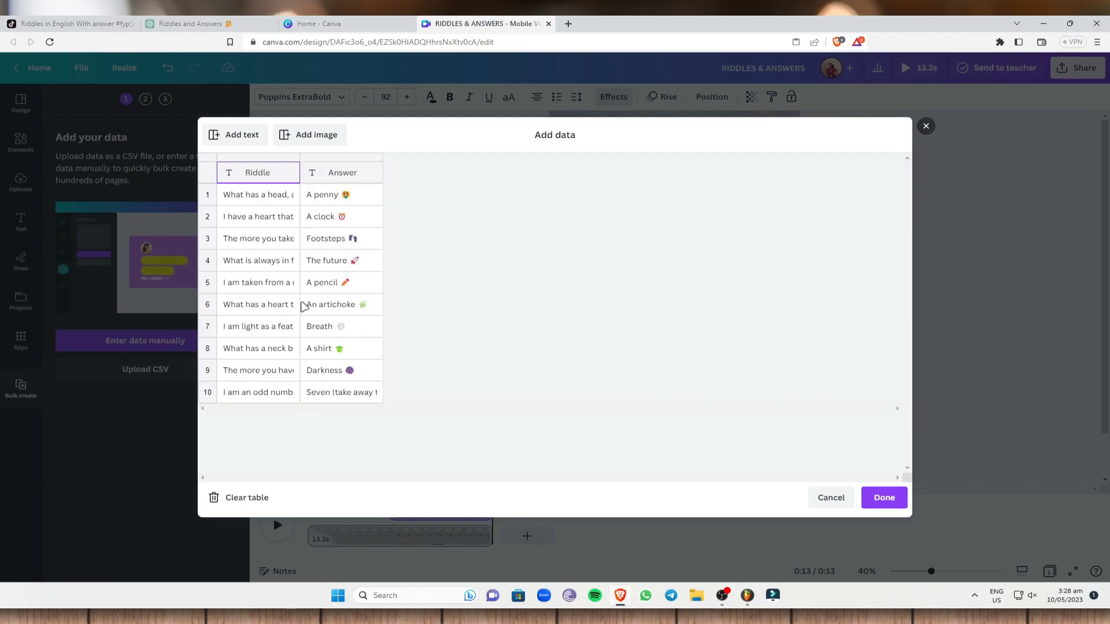
left_click(884, 499)
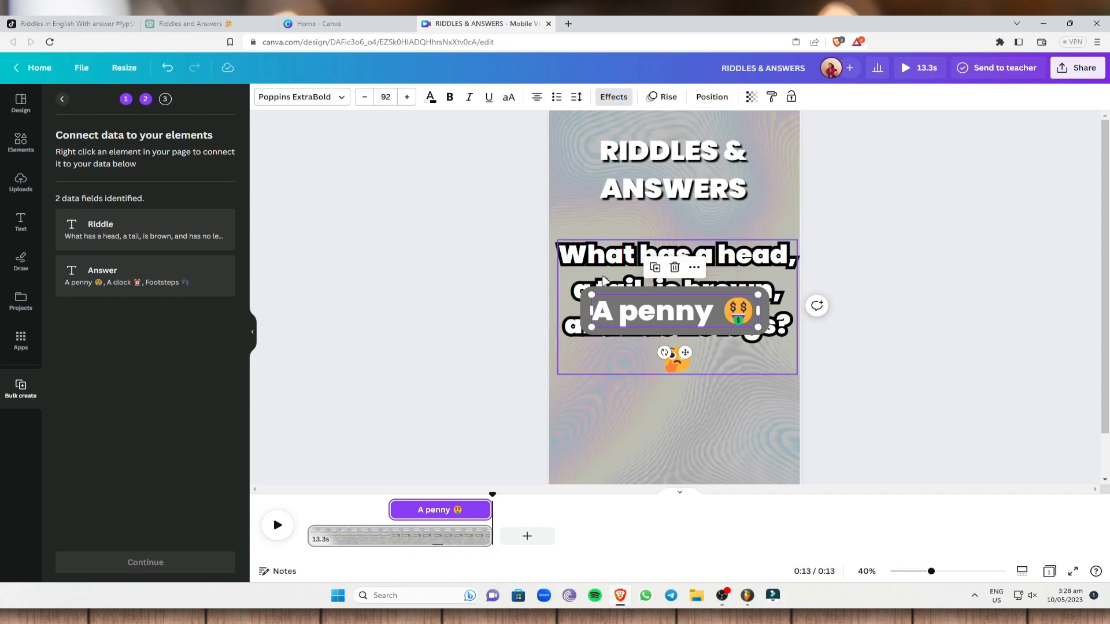
- Connect the riddle text on the page to the Riddle data field
left_click(766, 251)
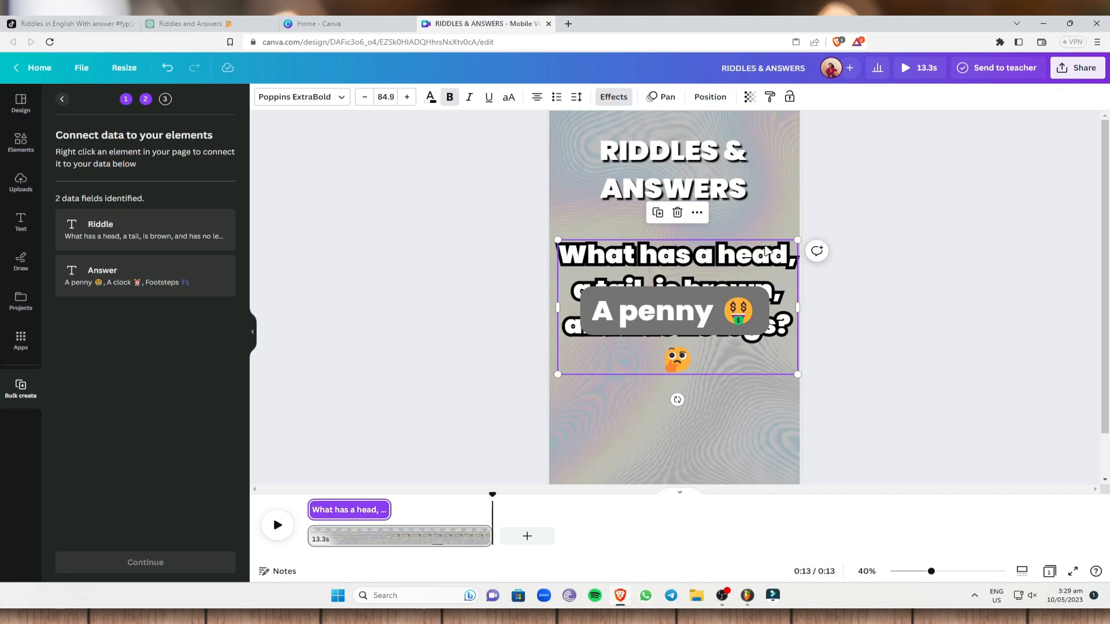
left_click(698, 213)
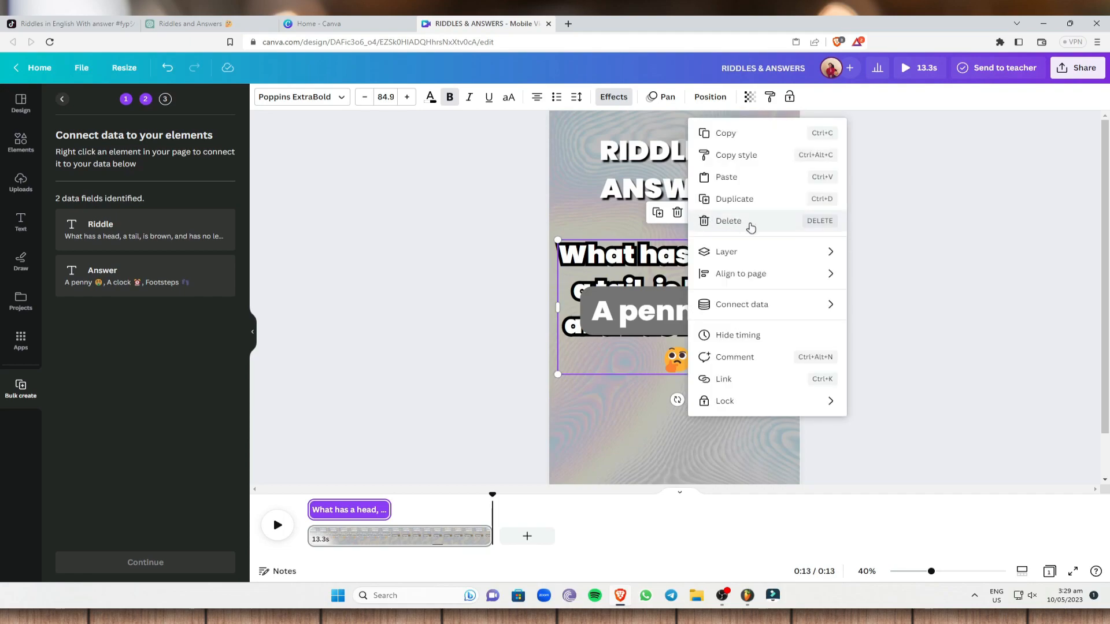
mouse_move(791, 317)
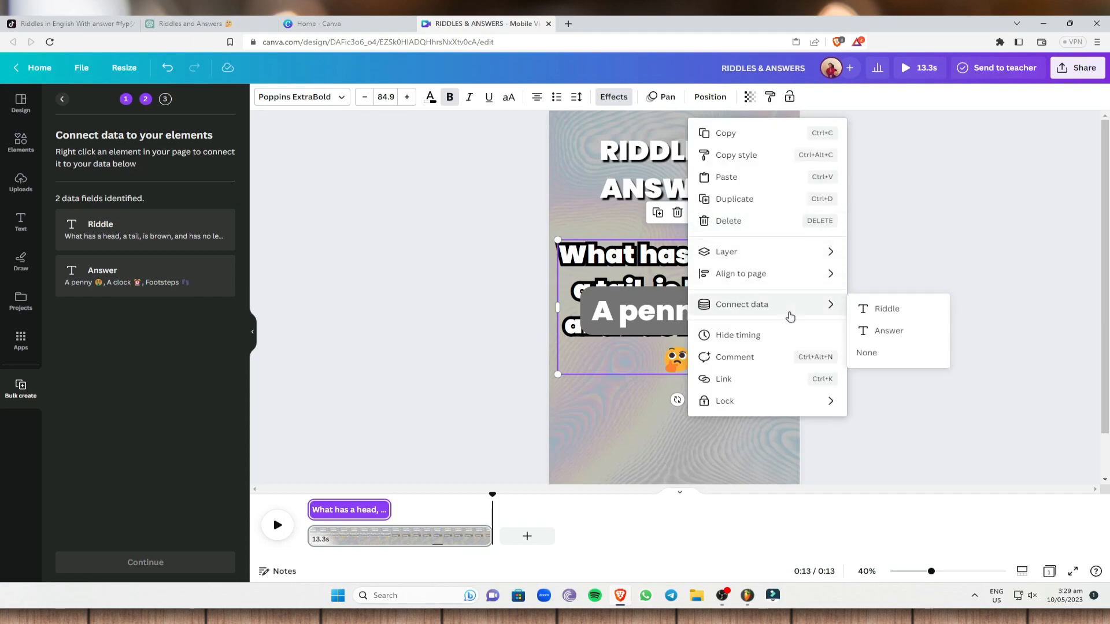
left_click(906, 314)
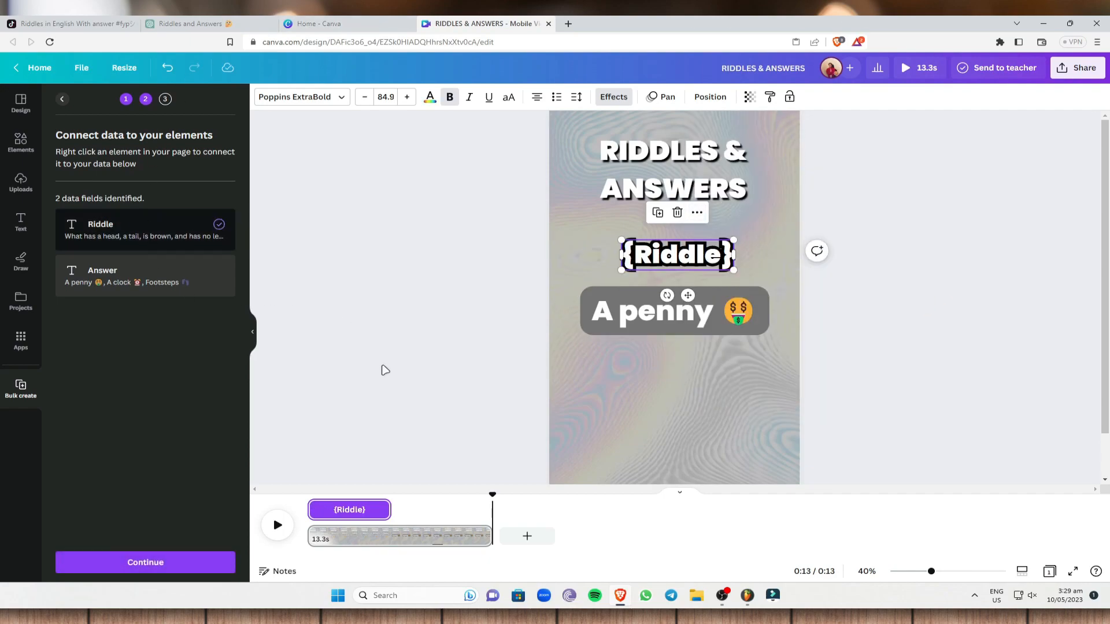
- Connect the answer text "A penny" to the Answer data field
left_click(721, 300)
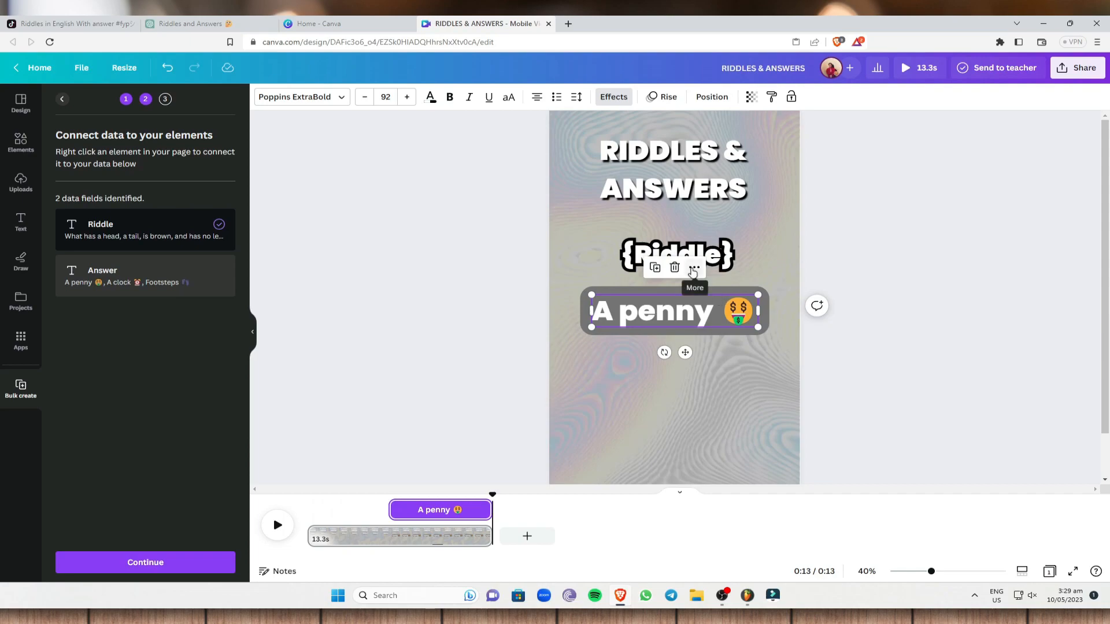
left_click(693, 270)
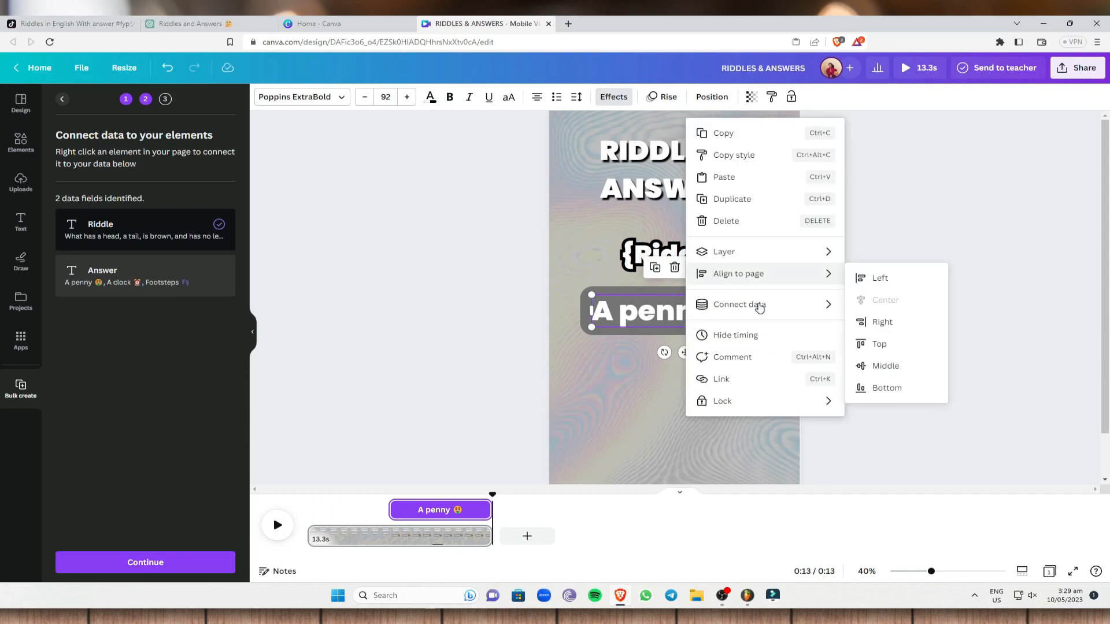
mouse_move(764, 315)
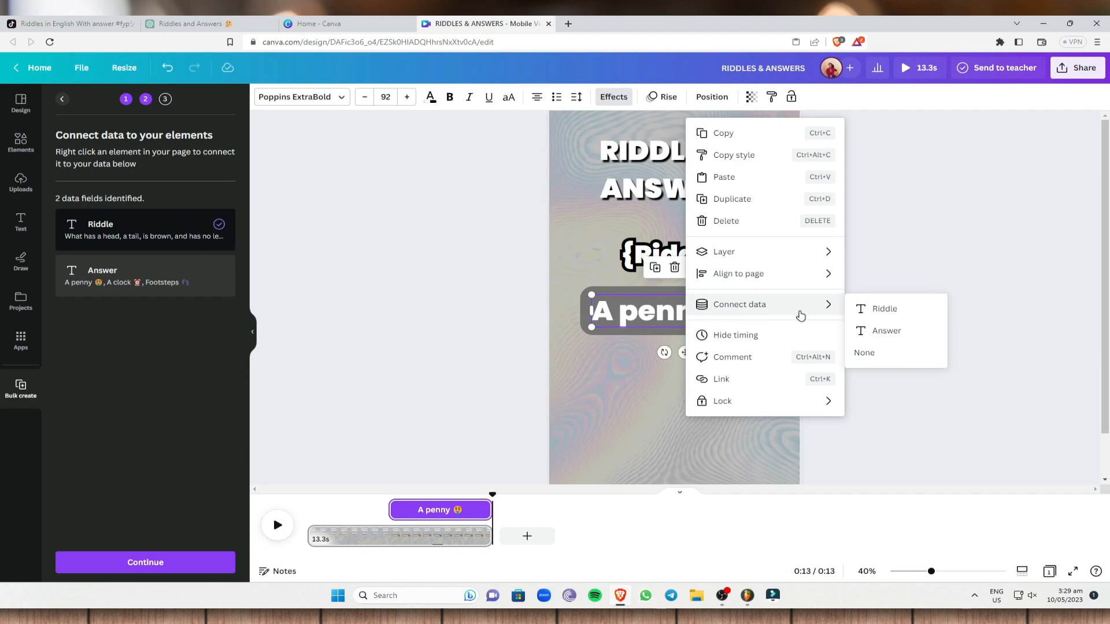
left_click(895, 337)
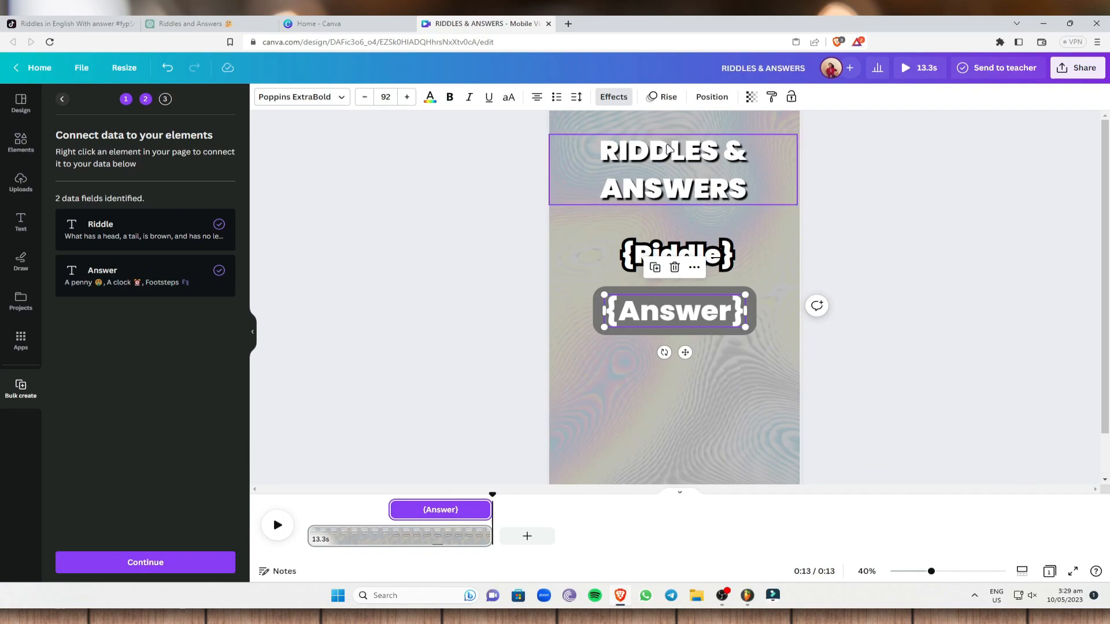
- Generate 10 pages from all the riddle rows and show them in the new design's timeline
left_click(158, 564)
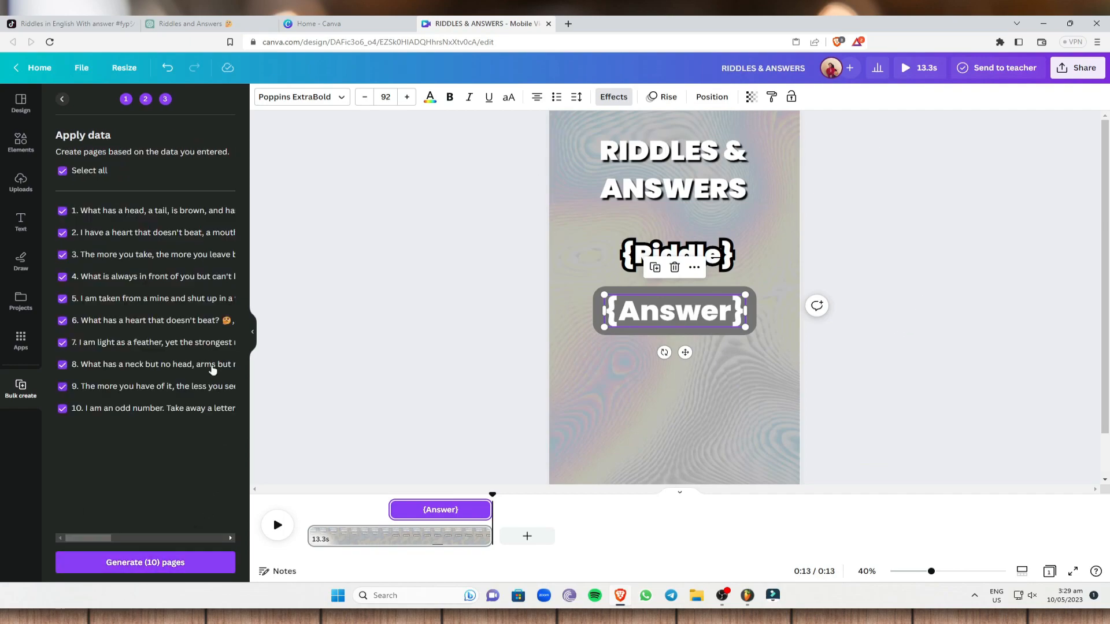
left_click(161, 566)
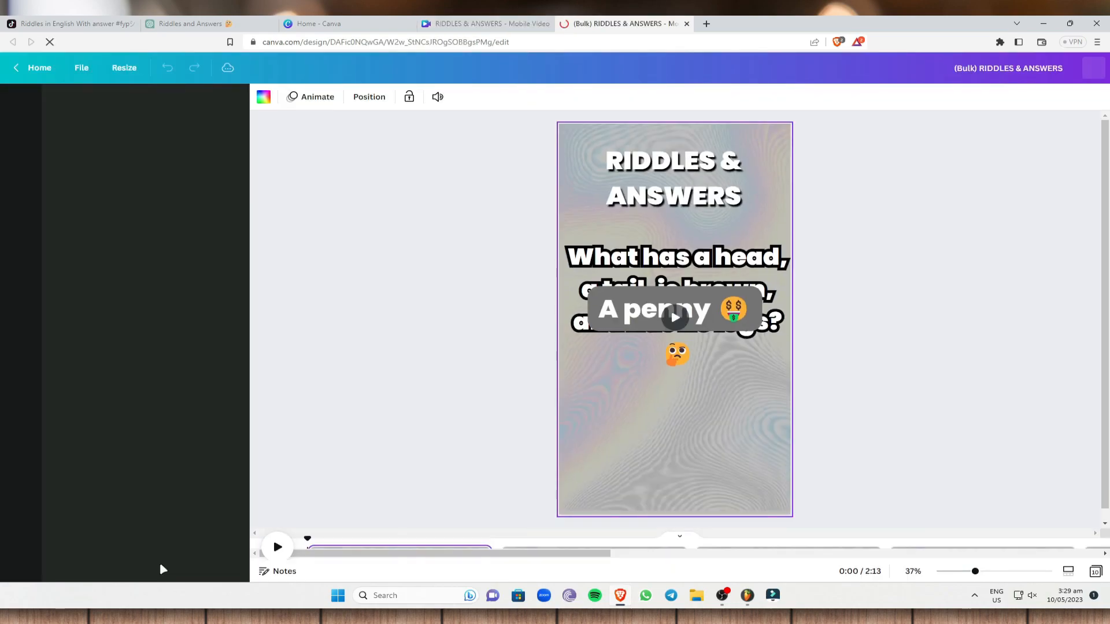
left_click_drag(393, 554, 330, 560)
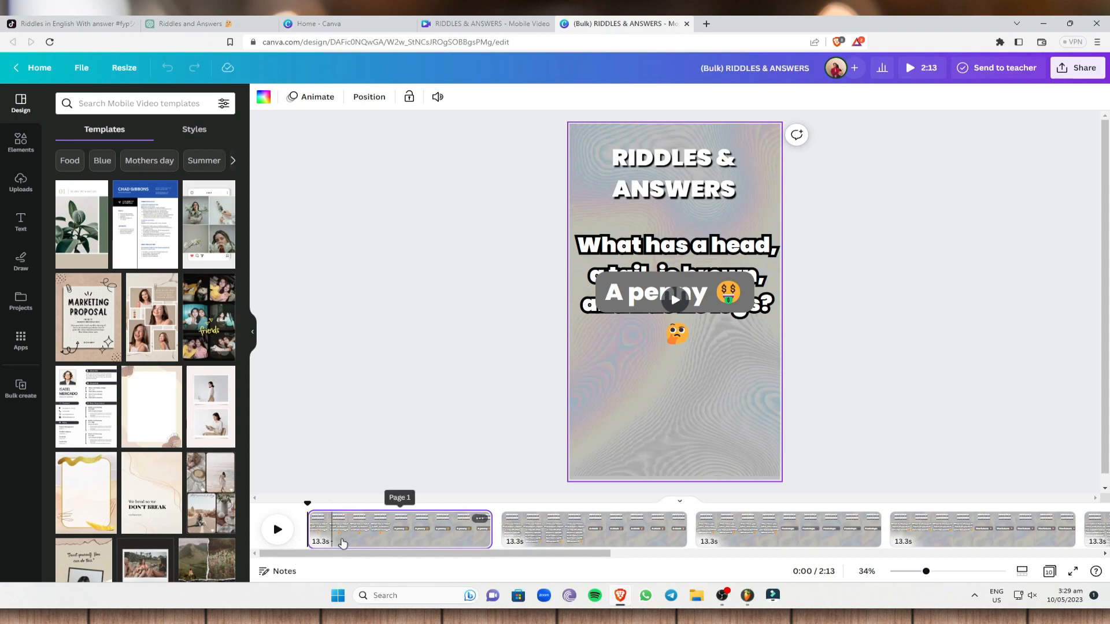